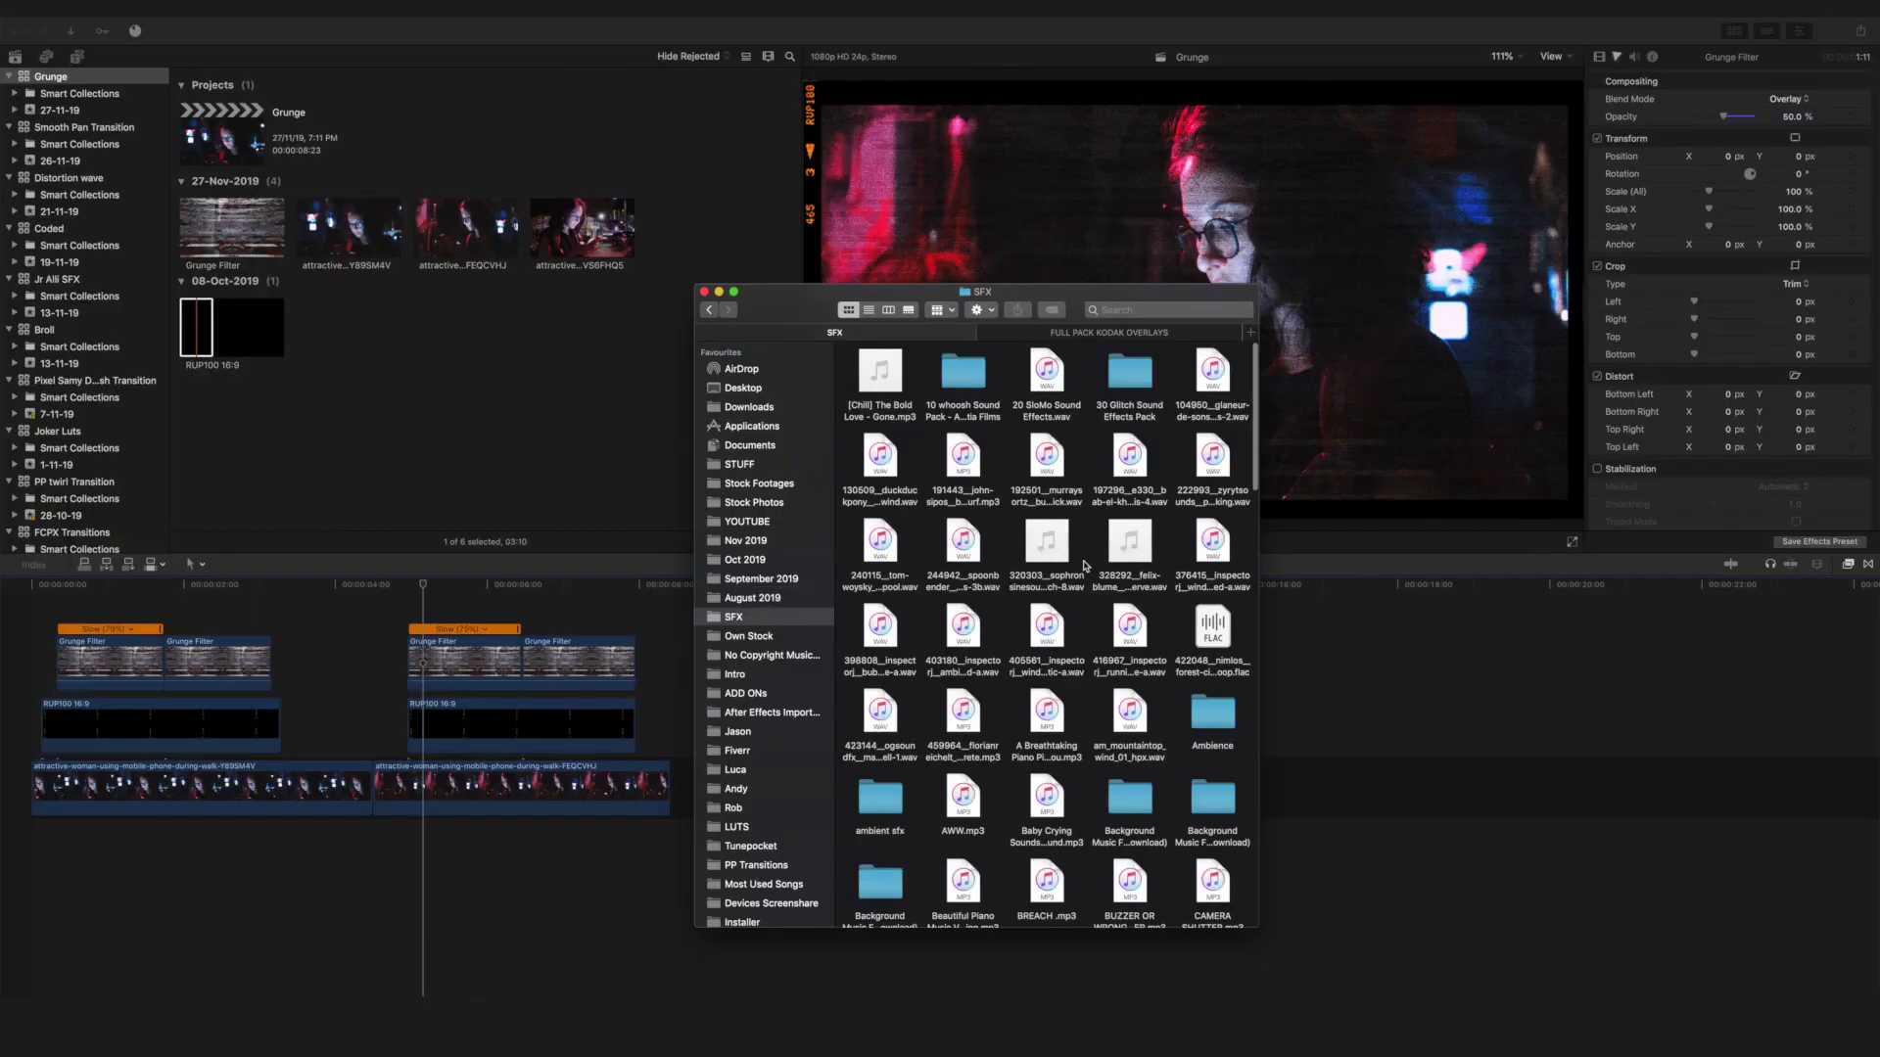
- Change the sort order of the sound files in the SFX folder
right_click(1087, 558)
click(1161, 659)
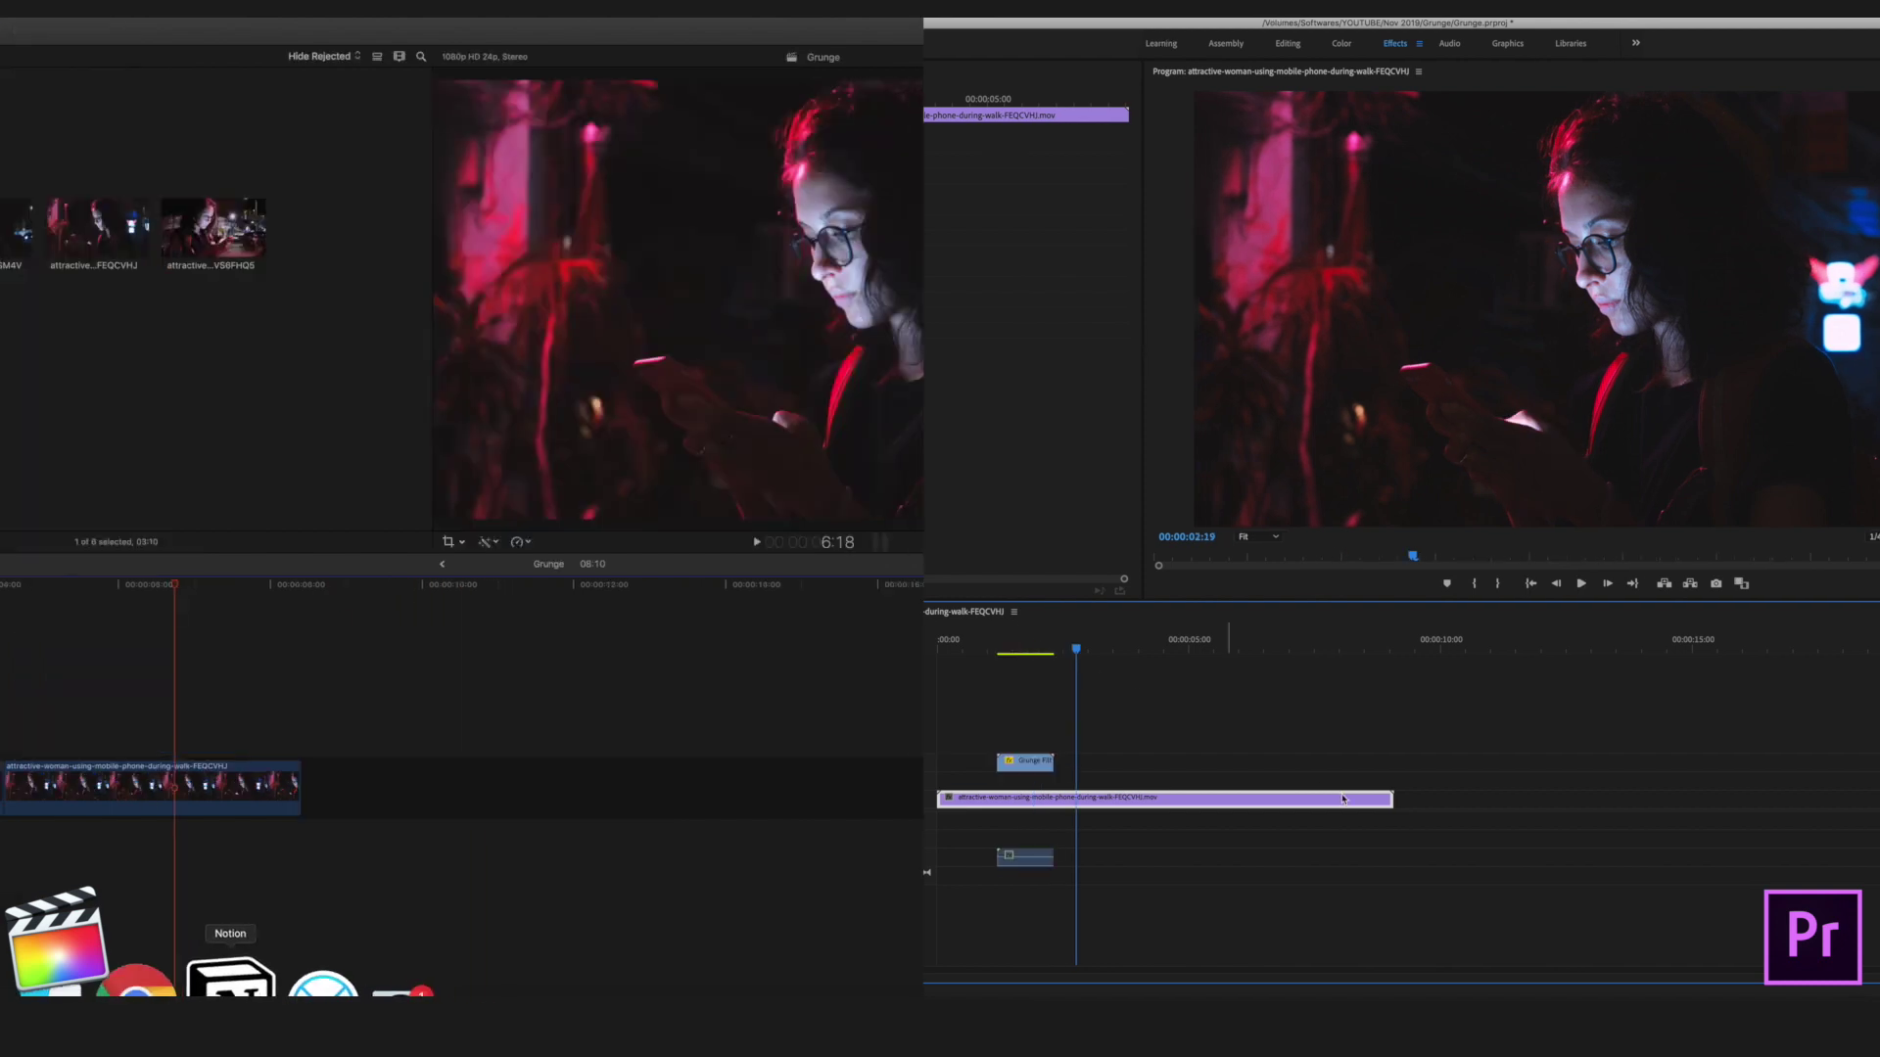
- Shorten the base footage clip in Premiere Pro and place the Grunge Filter clip above the footage in Final Cut Pro
click(125, 979)
drag(1391, 800, 1155, 806)
drag(664, 383, 631, 401)
drag(1138, 806, 1142, 806)
drag(144, 717, 75, 731)
click(1006, 641)
click(98, 608)
key(space)
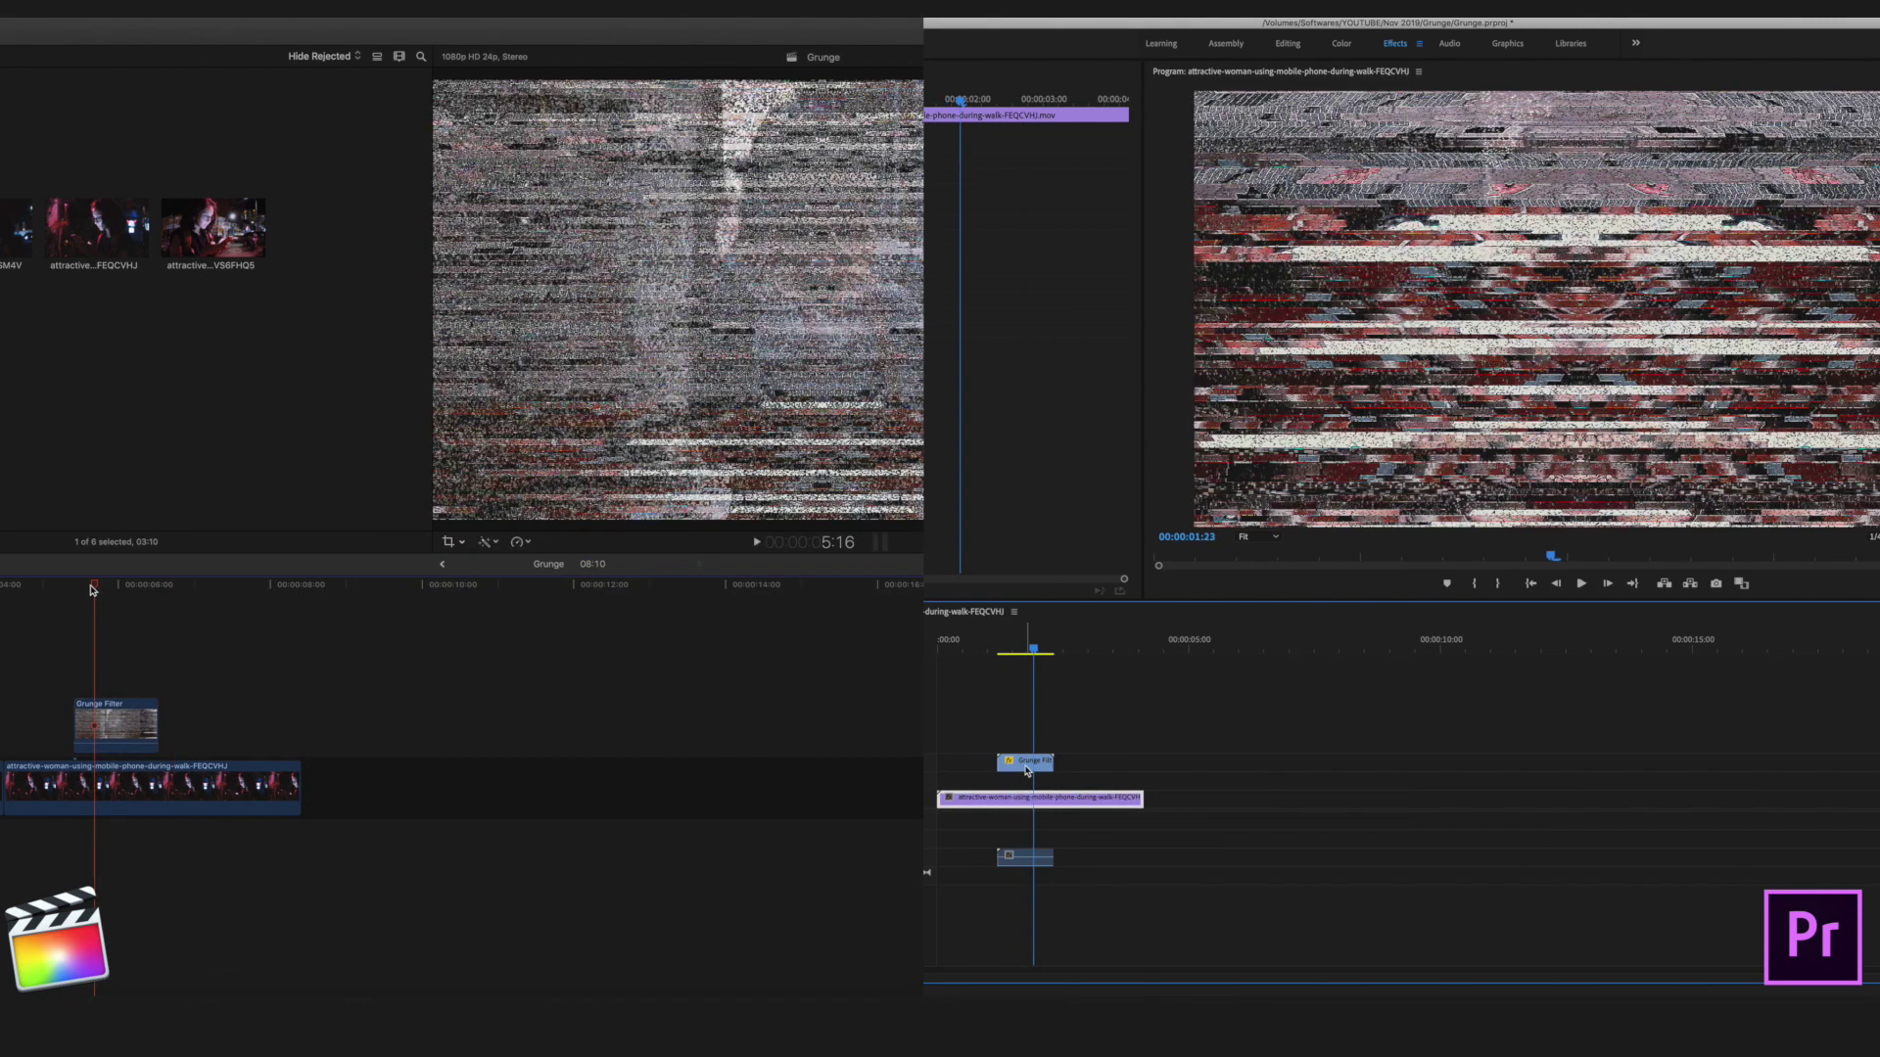
- Slow the Grunge Filter clip to 75% speed in both timelines
click(1026, 763)
right_click(1027, 765)
key(ctrl+alt+r)
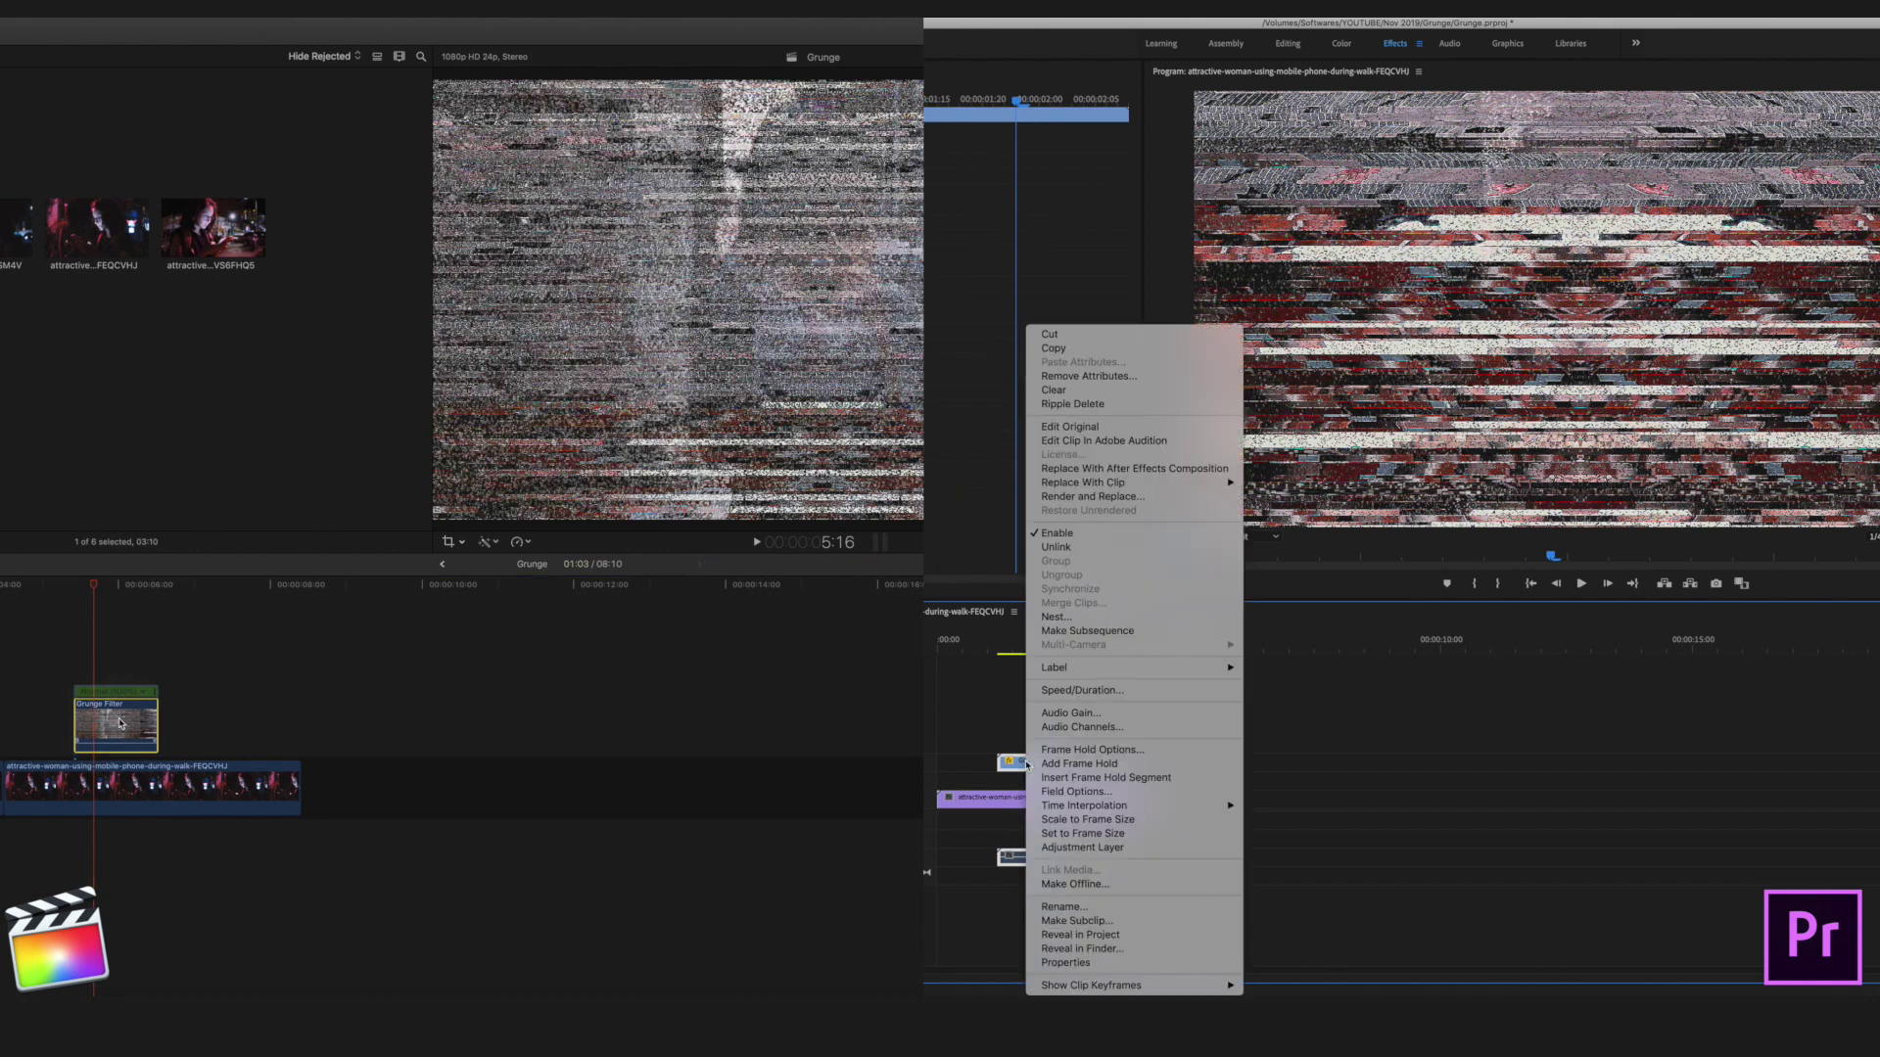
click(1075, 692)
key(BackSpace)
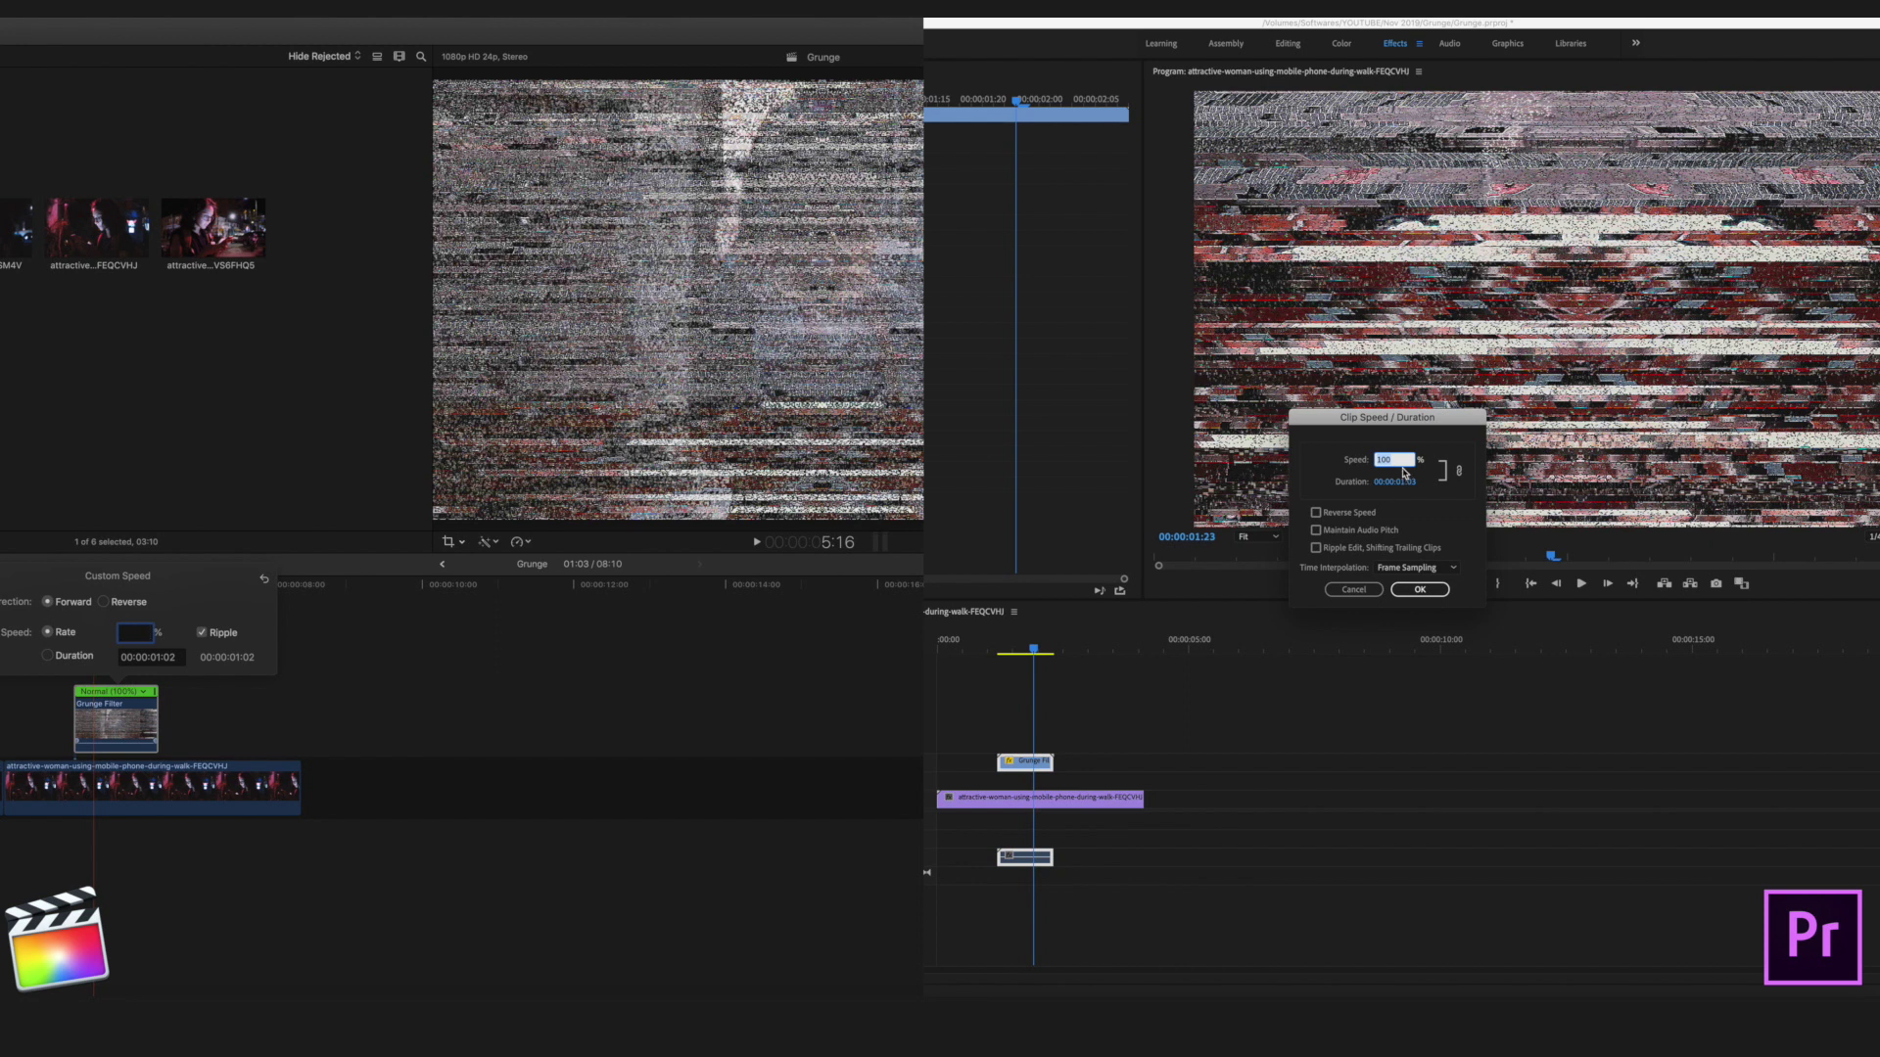
key(Return)
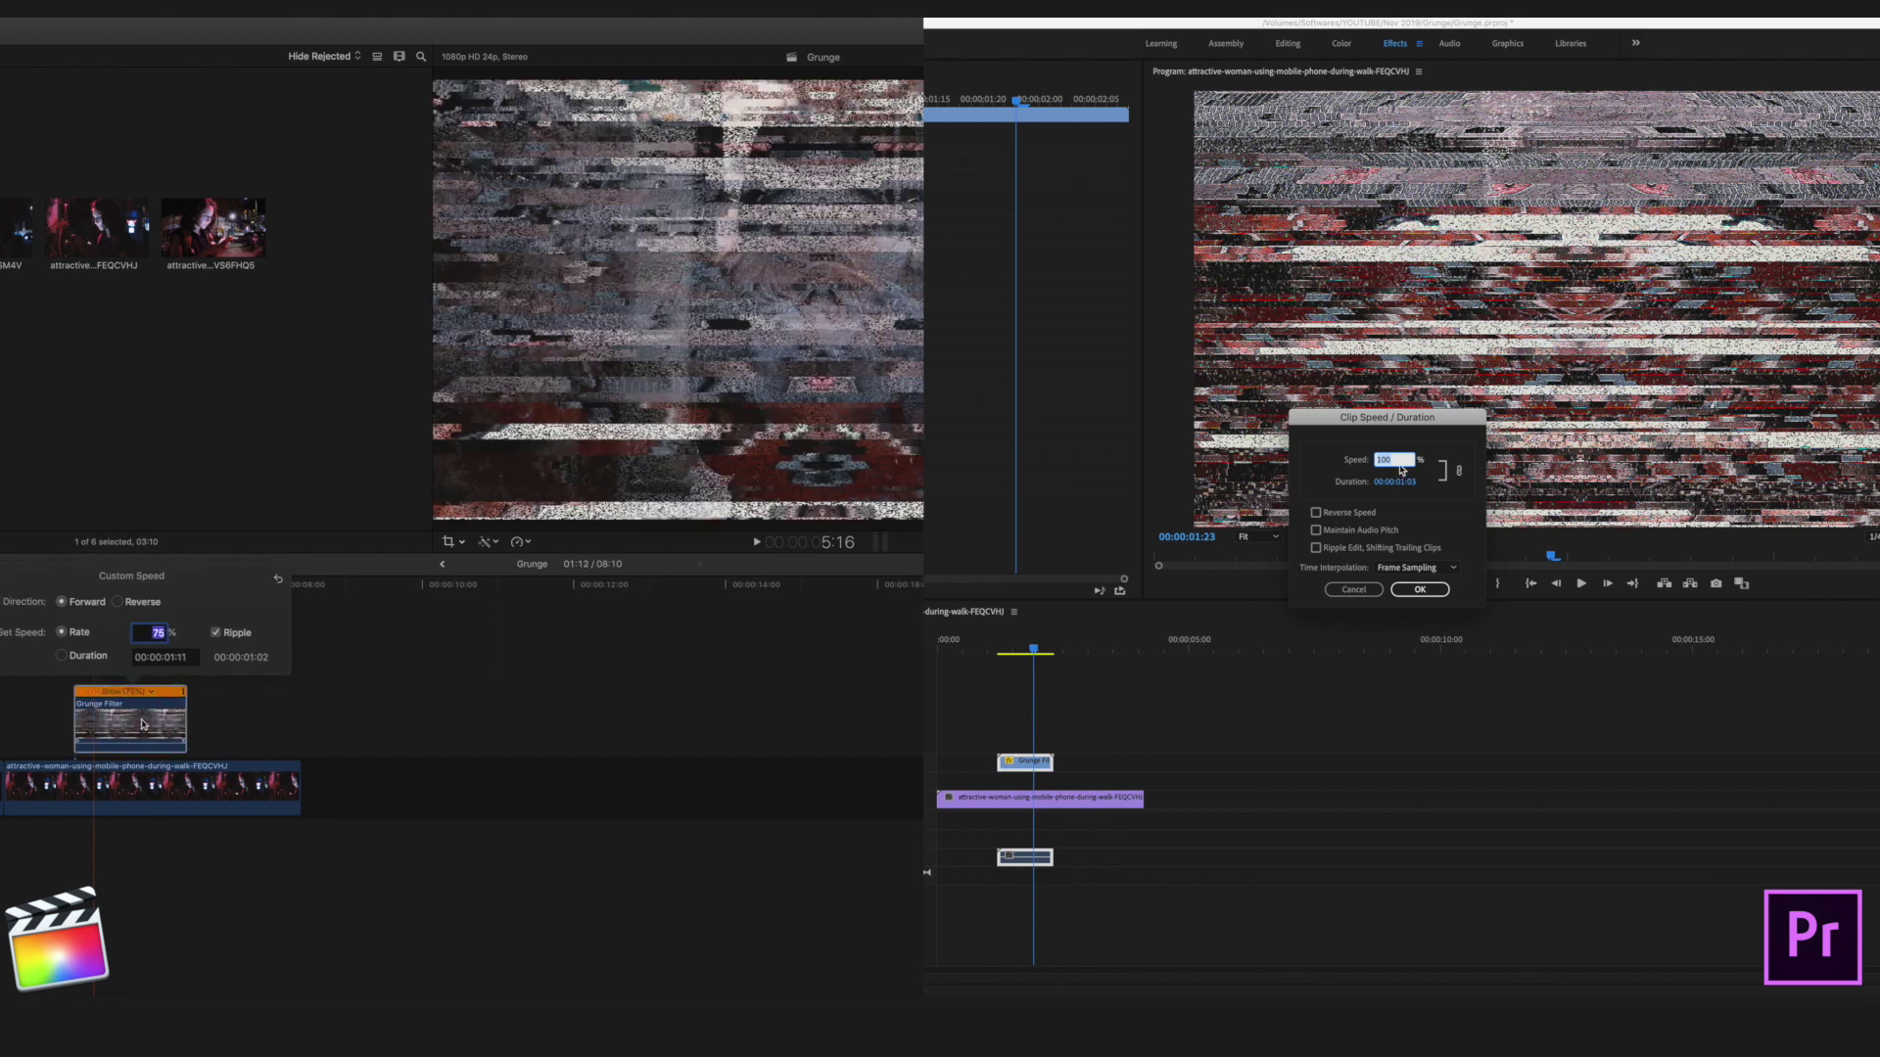
key(Return)
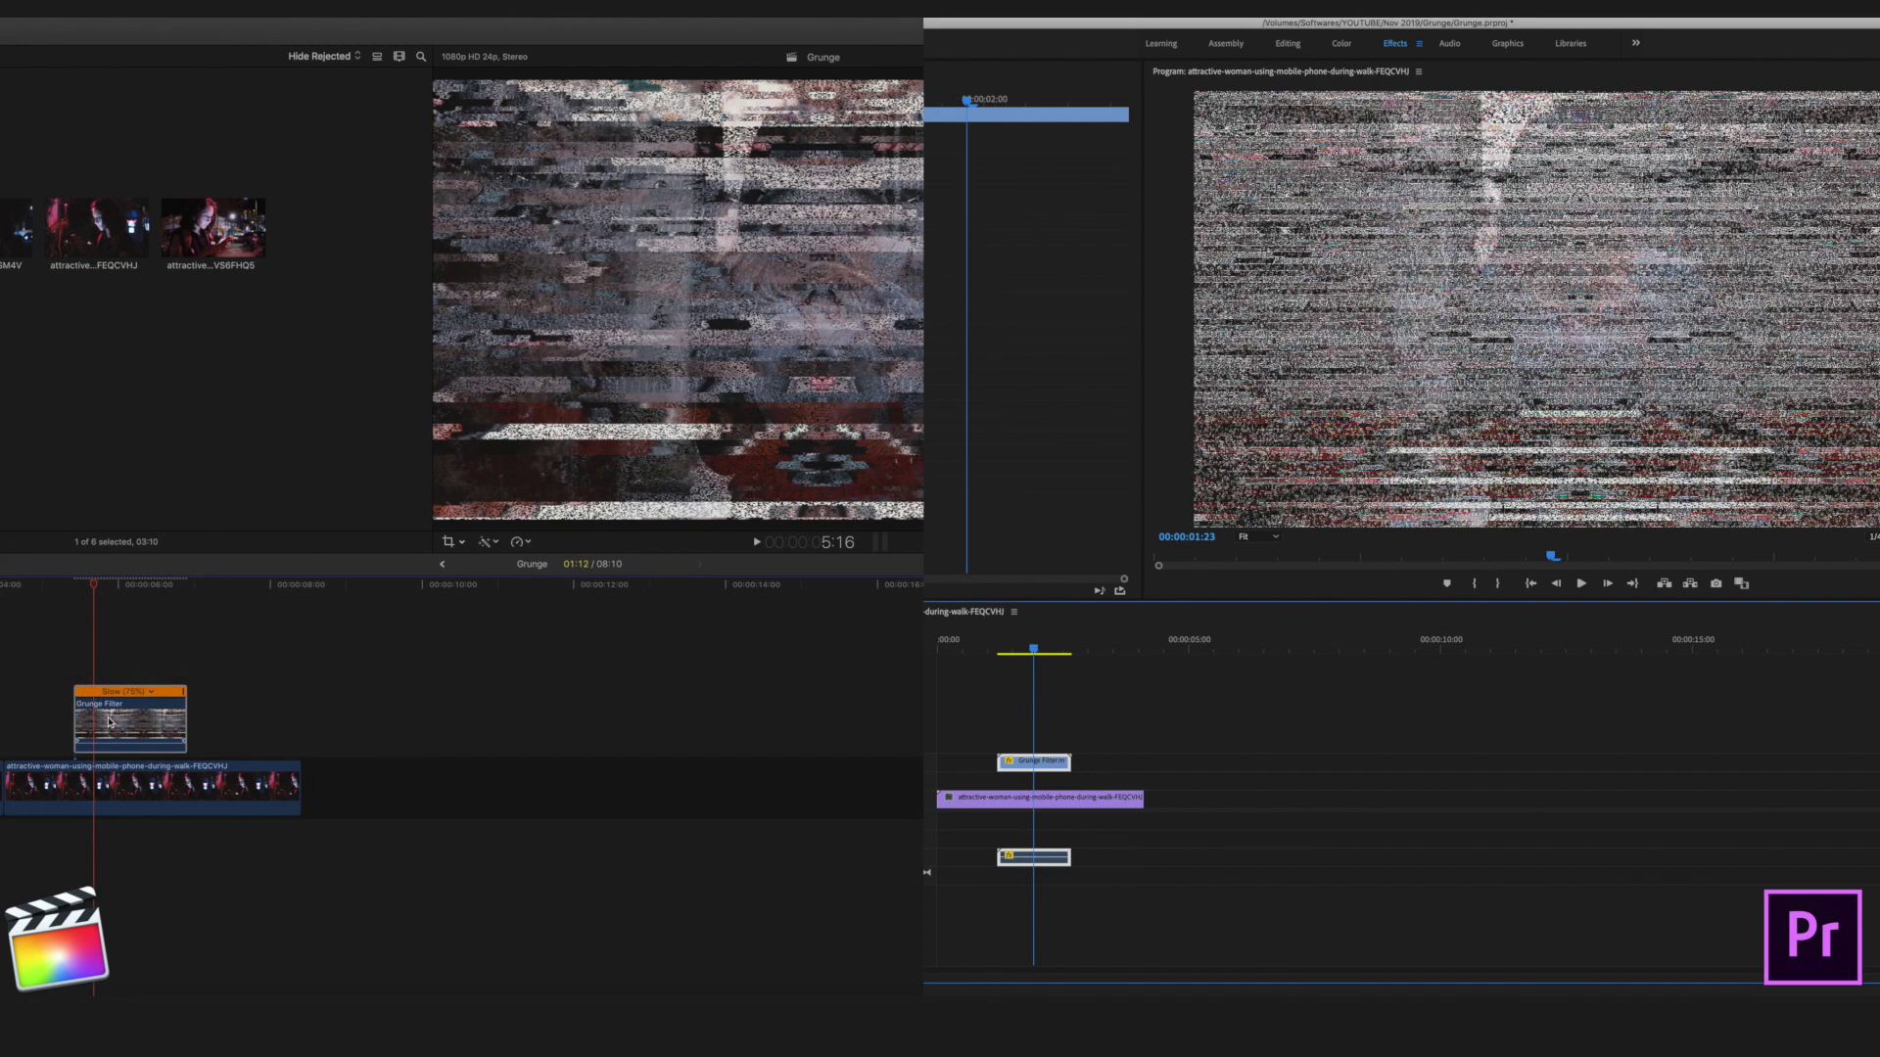
- Shift the slowed Grunge Filter clip earlier over the footage and paste a second copy directly after it in both timelines
drag(113, 724, 78, 727)
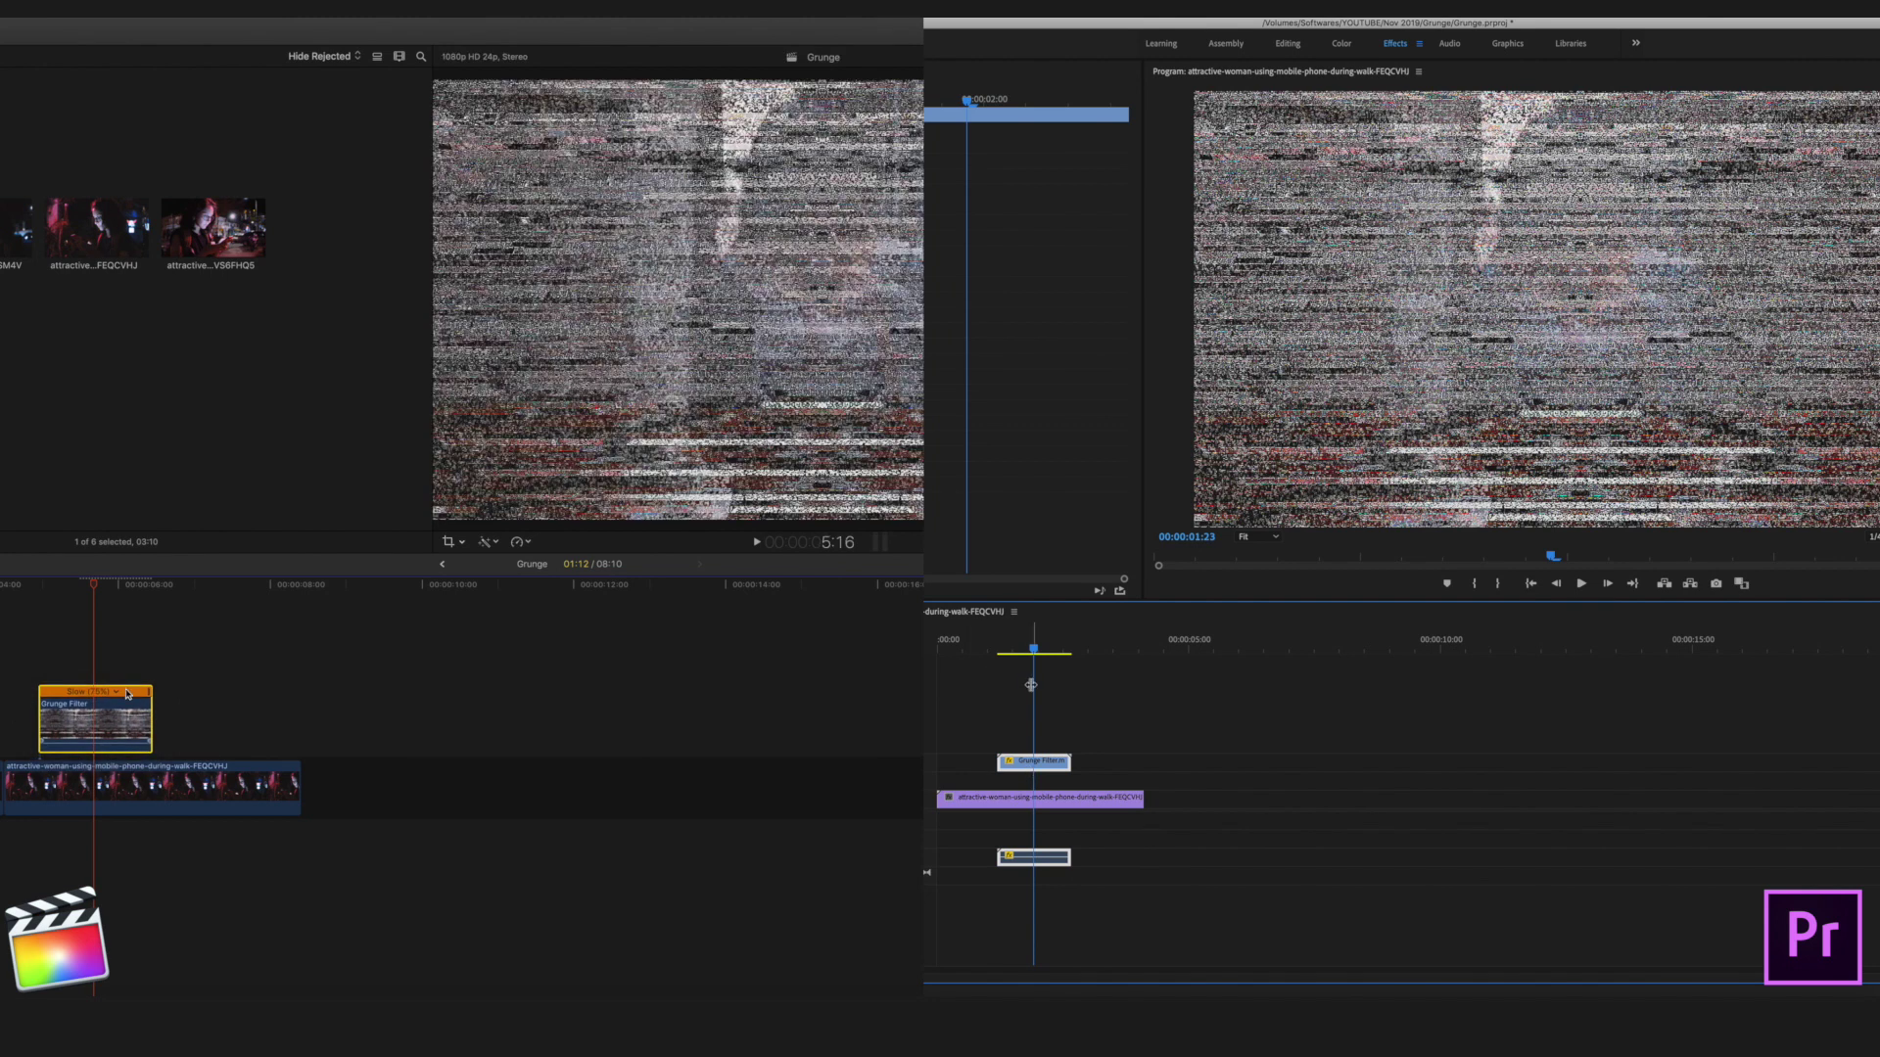
mouse_move(1045, 761)
mouse_down()
mouse_move(1006, 760)
mouse_move(1095, 763)
mouse_move(1027, 746)
mouse_move(1071, 764)
mouse_up()
click(148, 650)
key(super+v)
drag(1019, 646, 969, 652)
key(space)
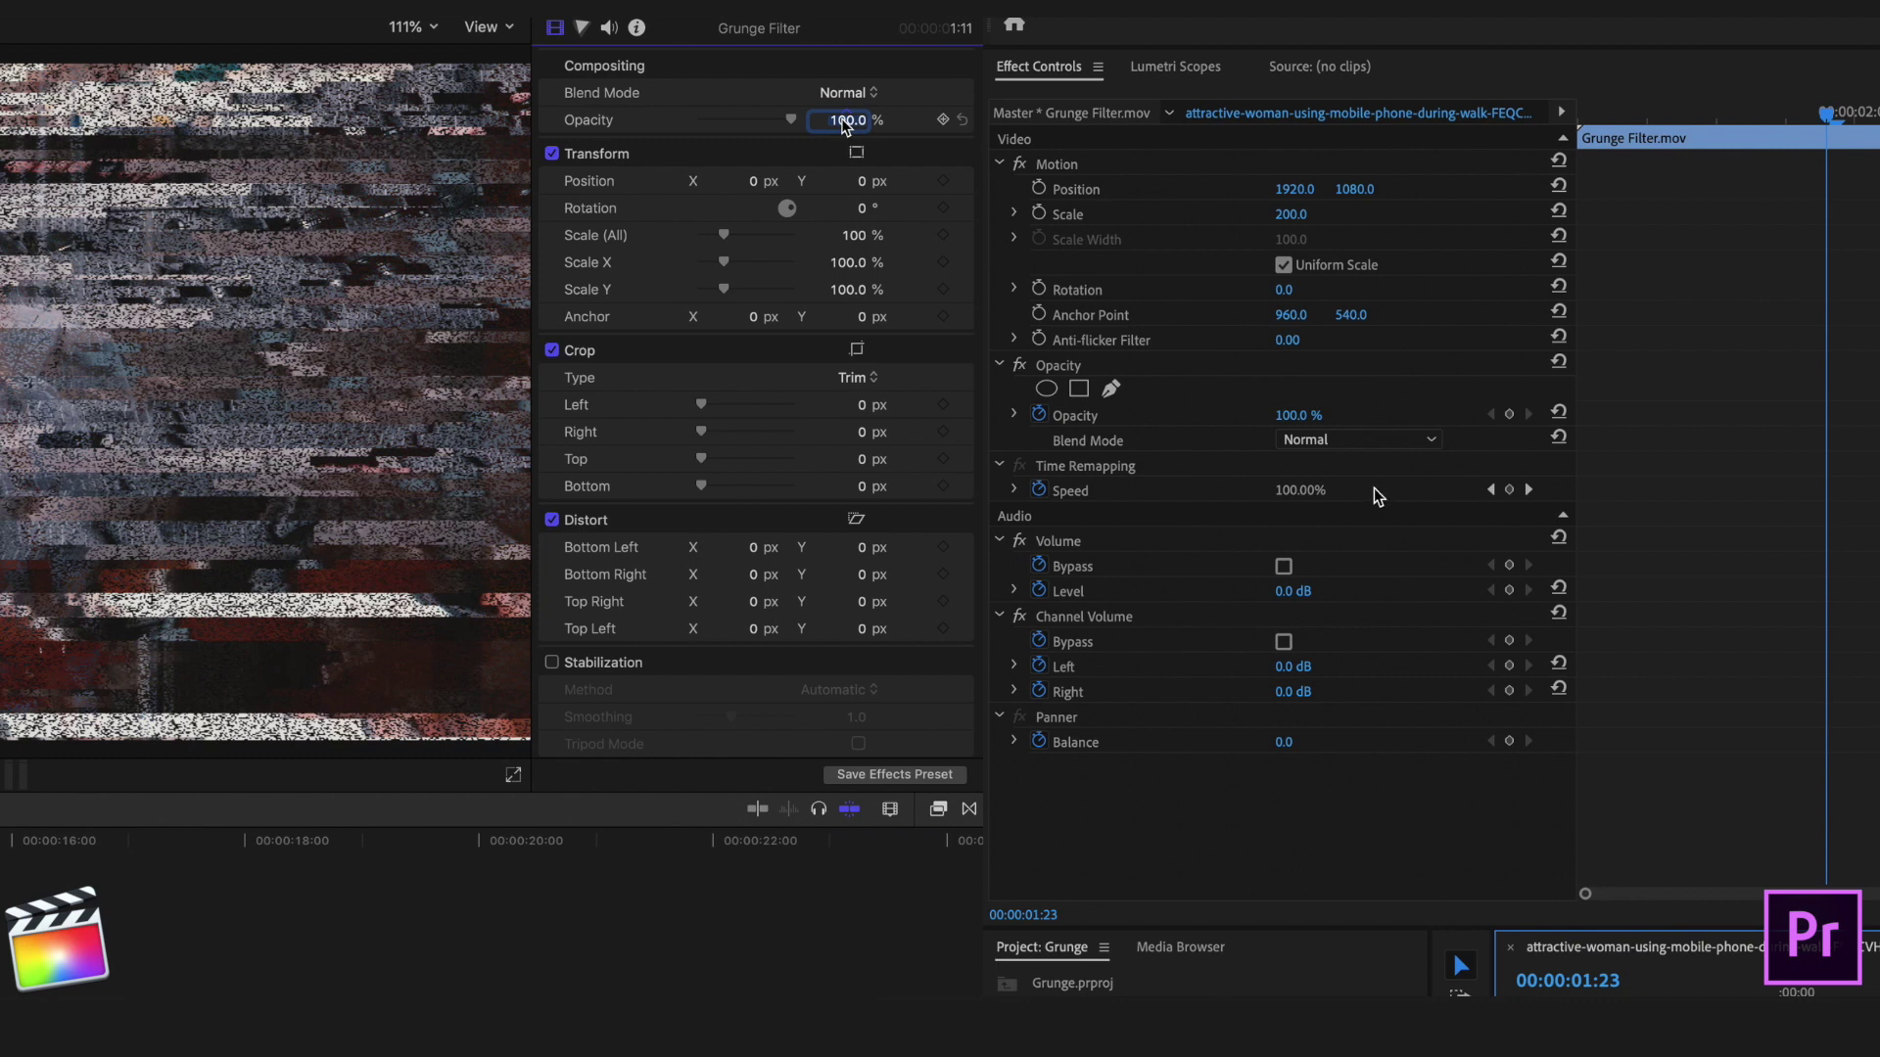
- Set the Grunge Filter clip to the Overlay blend mode in both editors and its Final Cut Pro opacity to 50%
click(842, 120)
click(1384, 442)
text(50)
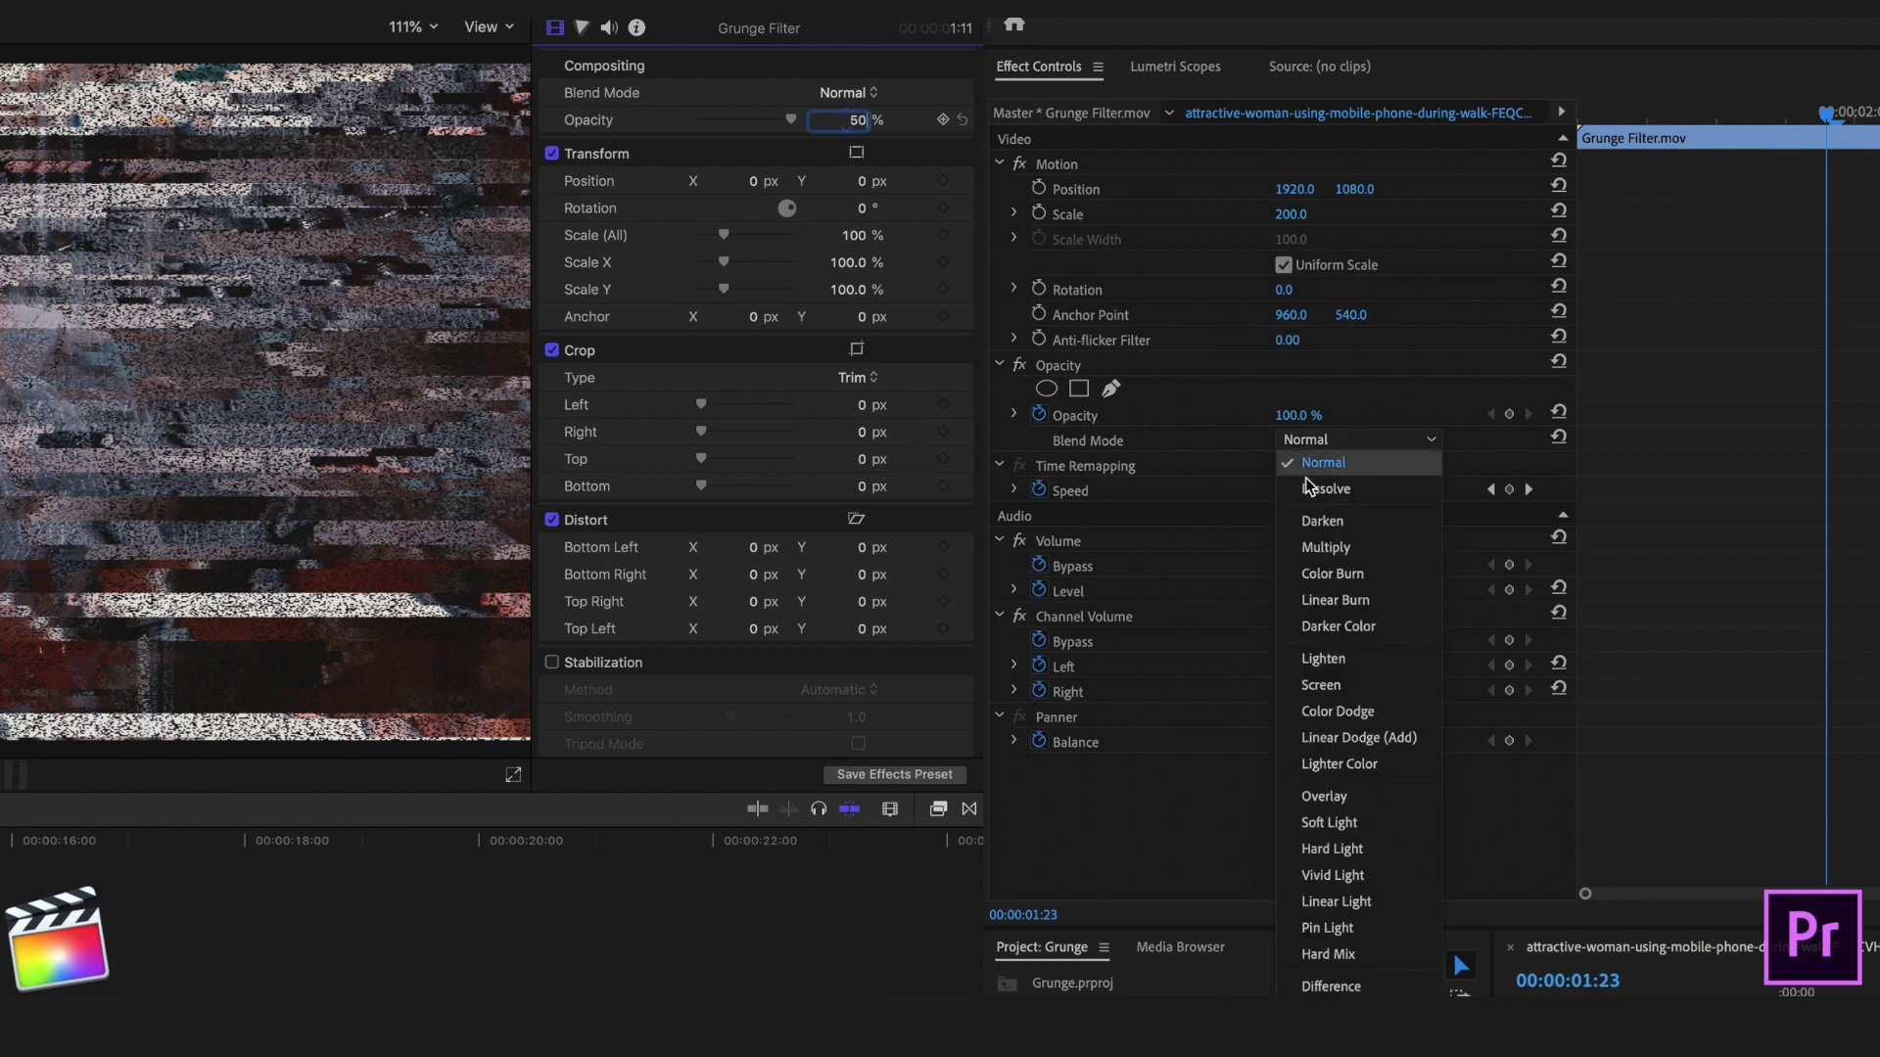
key(Return)
click(878, 90)
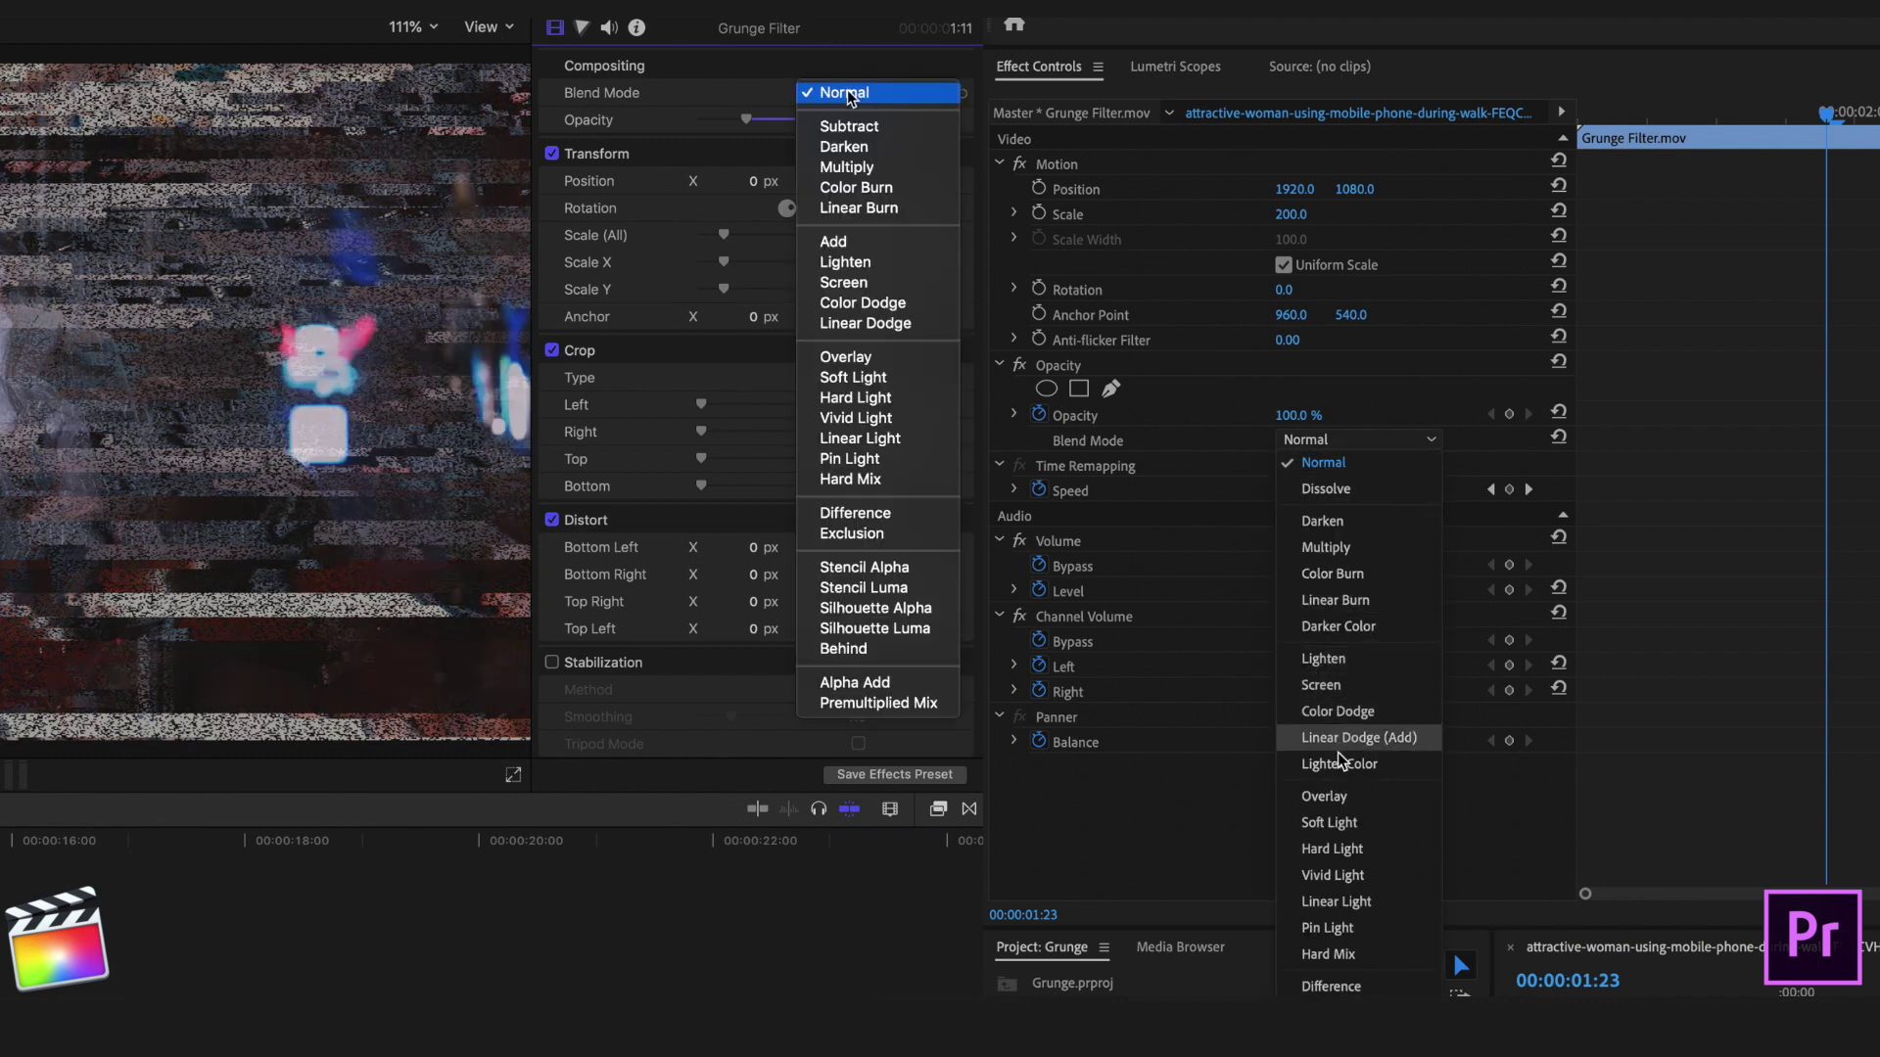
click(1339, 796)
click(847, 357)
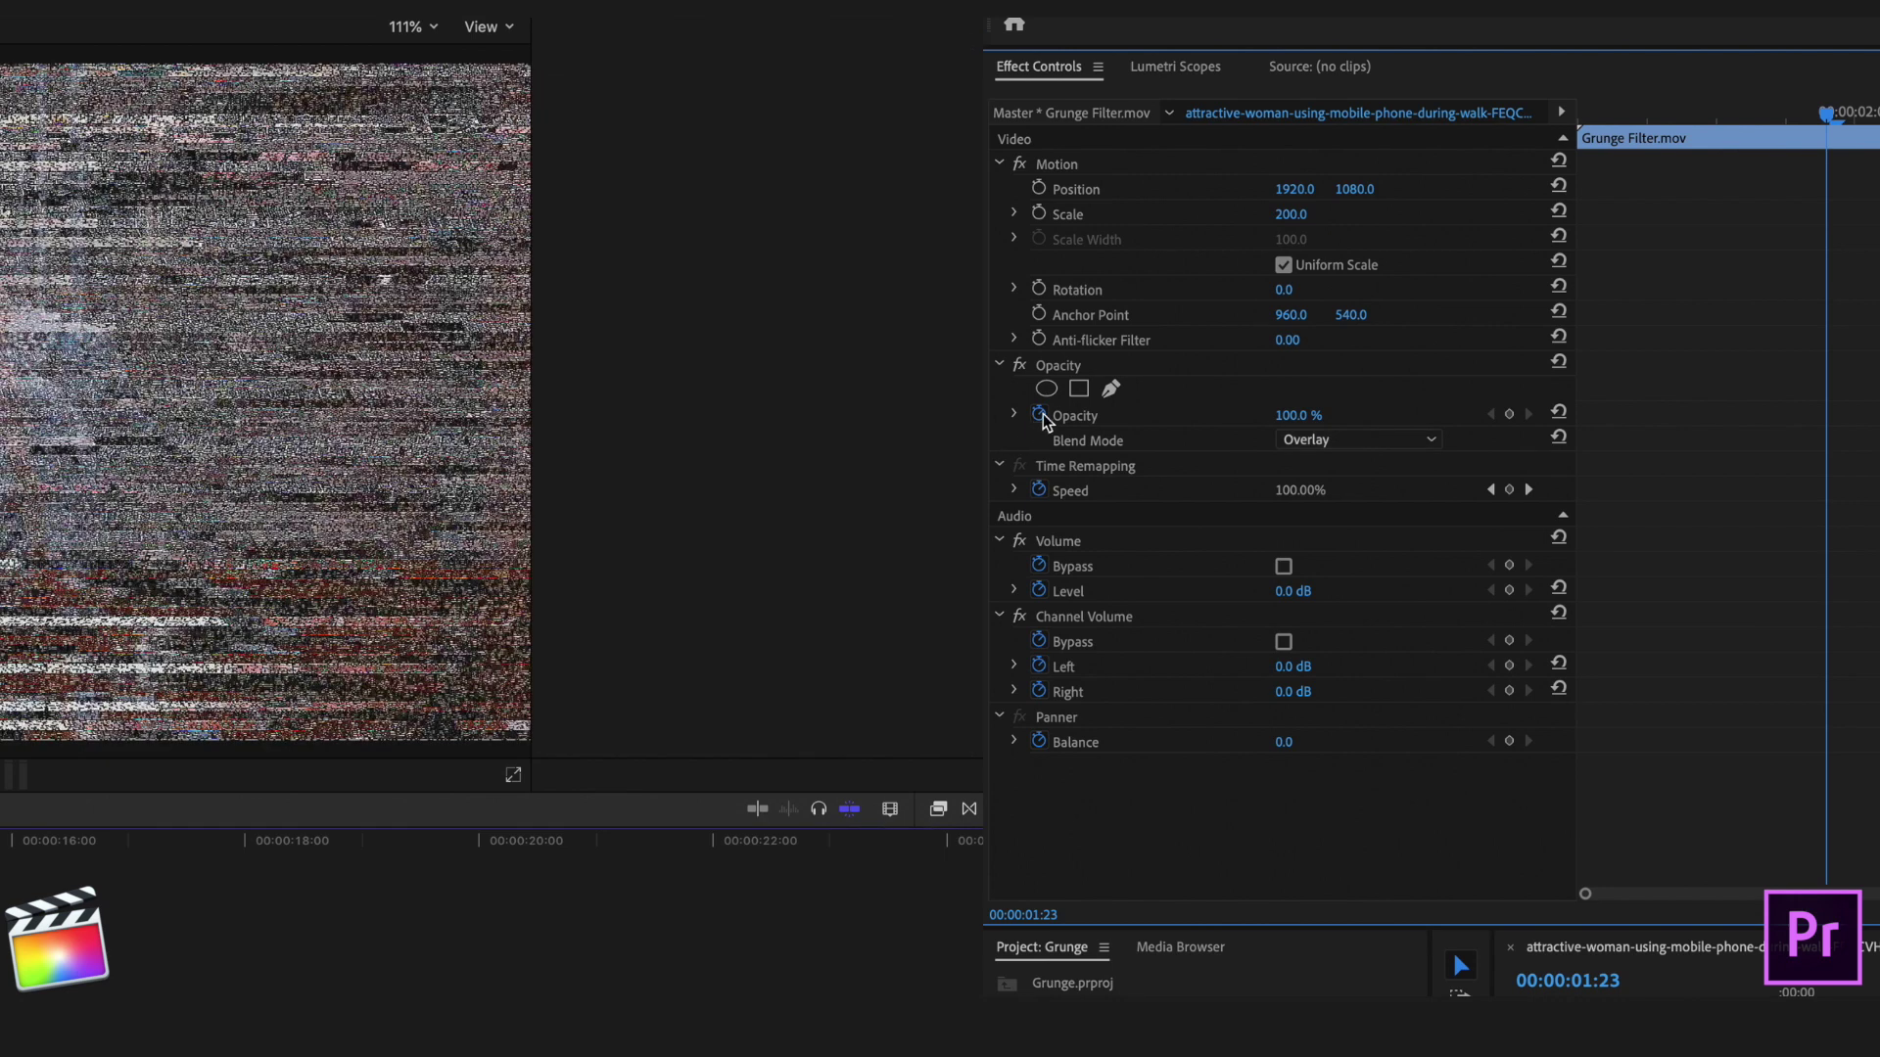
- Turn off opacity keyframing on the Premiere Pro clip, set 50% opacity, and apply Overlay blending to the other Grunge Filter clip in Final Cut Pro
click(1041, 414)
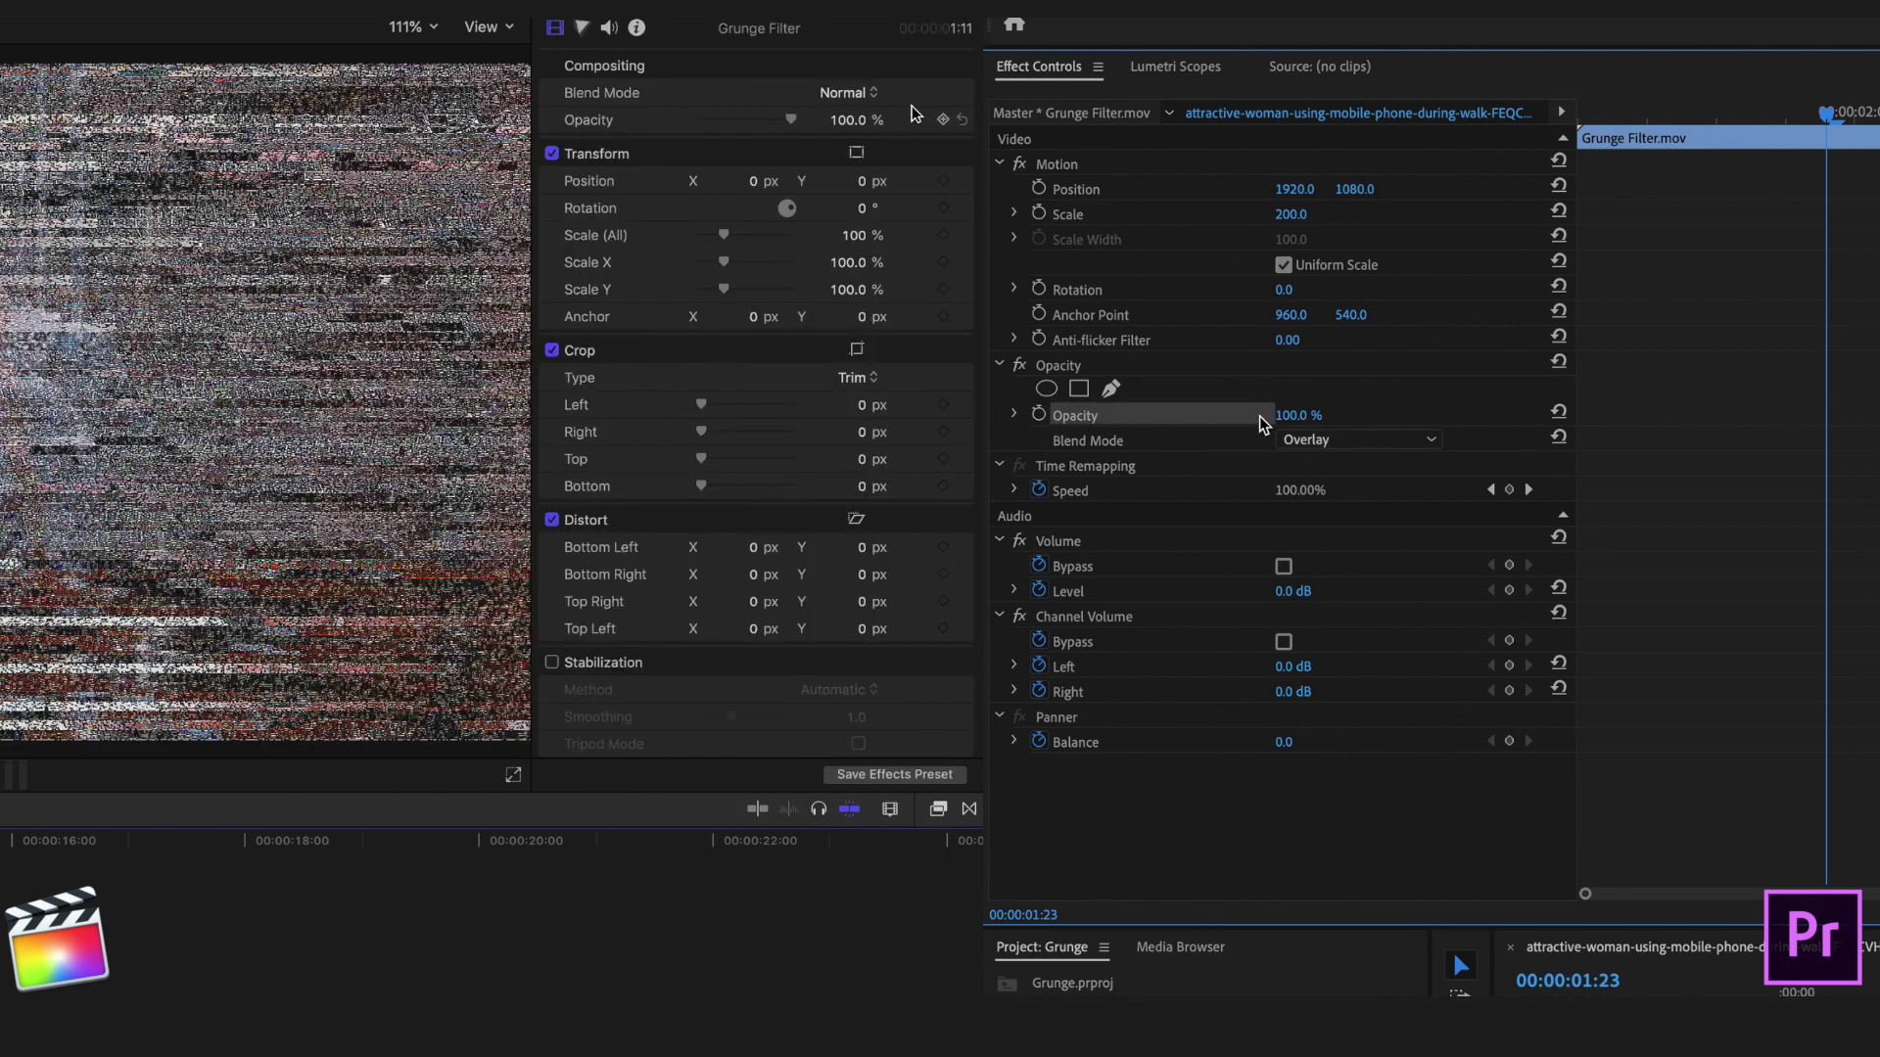
click(856, 98)
click(866, 362)
text(50)
key(Return)
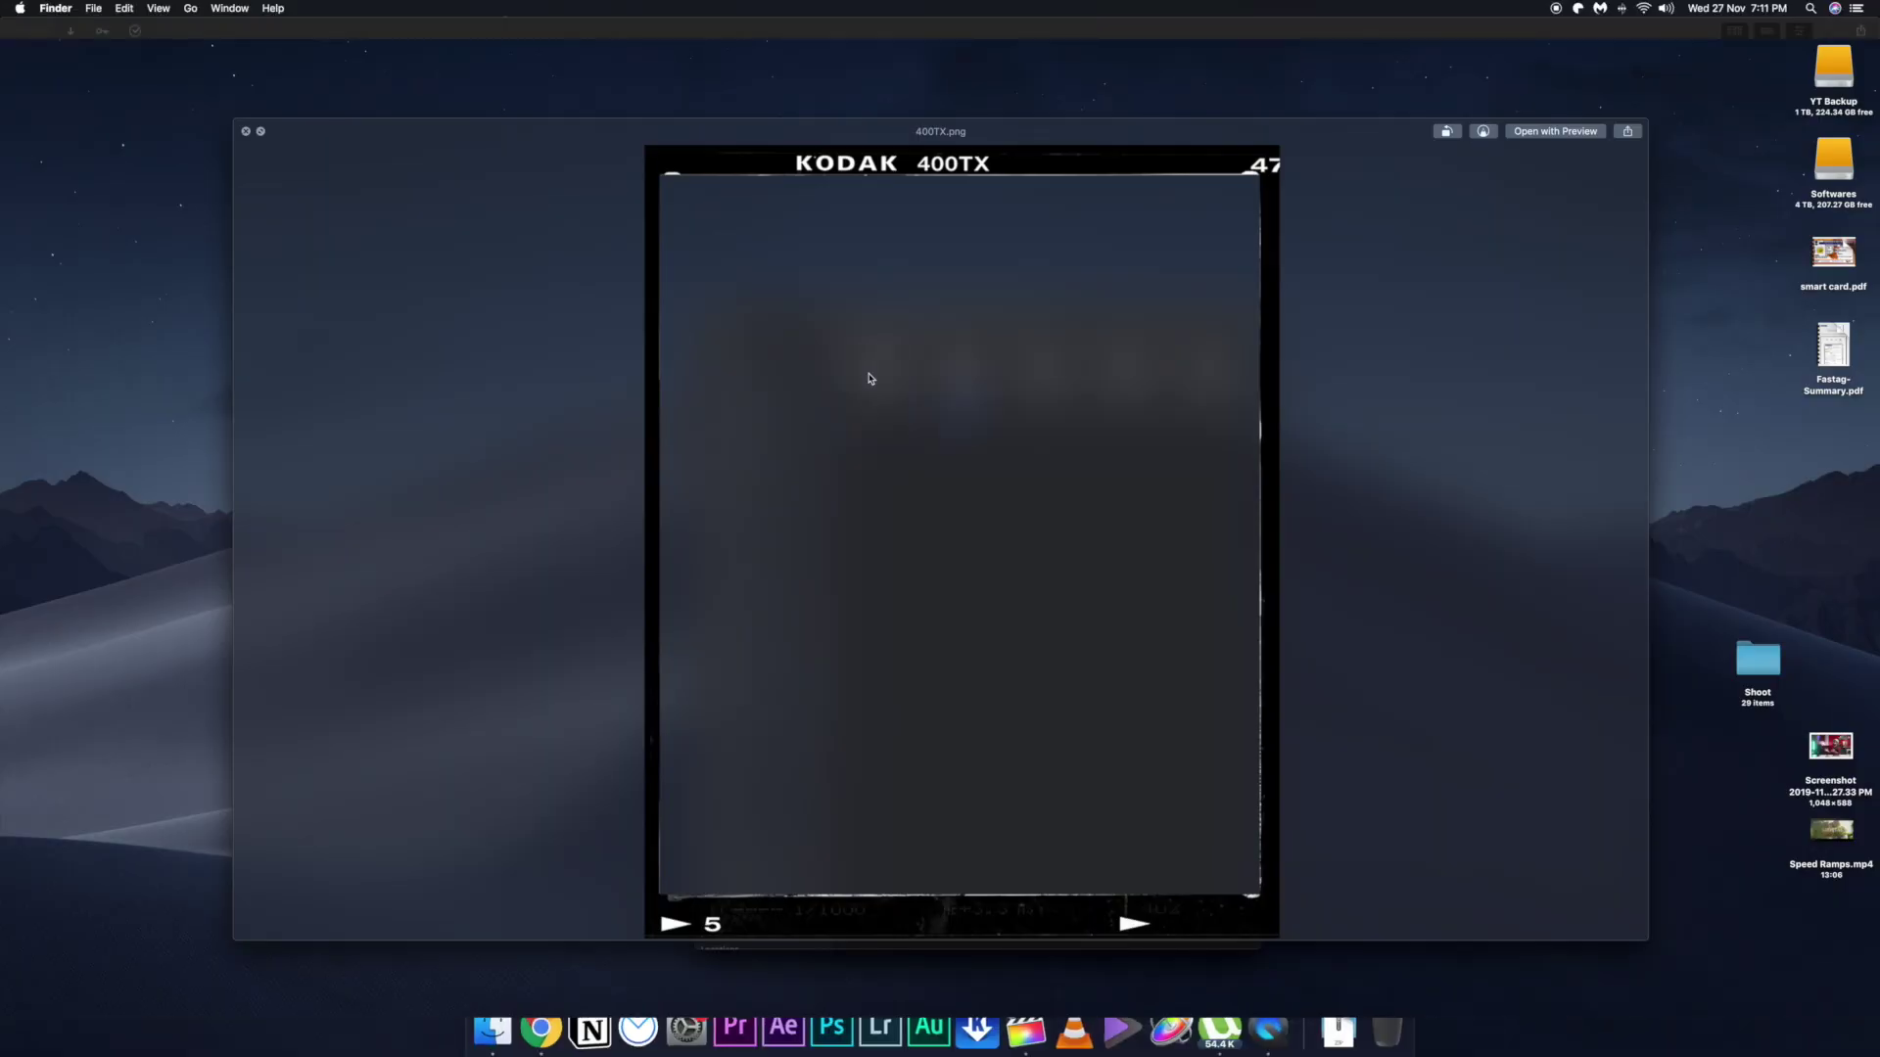
- Preview the Kodak film-frame overlay images one after another, starting from 400TX.png
key(Right)
key(Right)
key(Right)
key(Right)
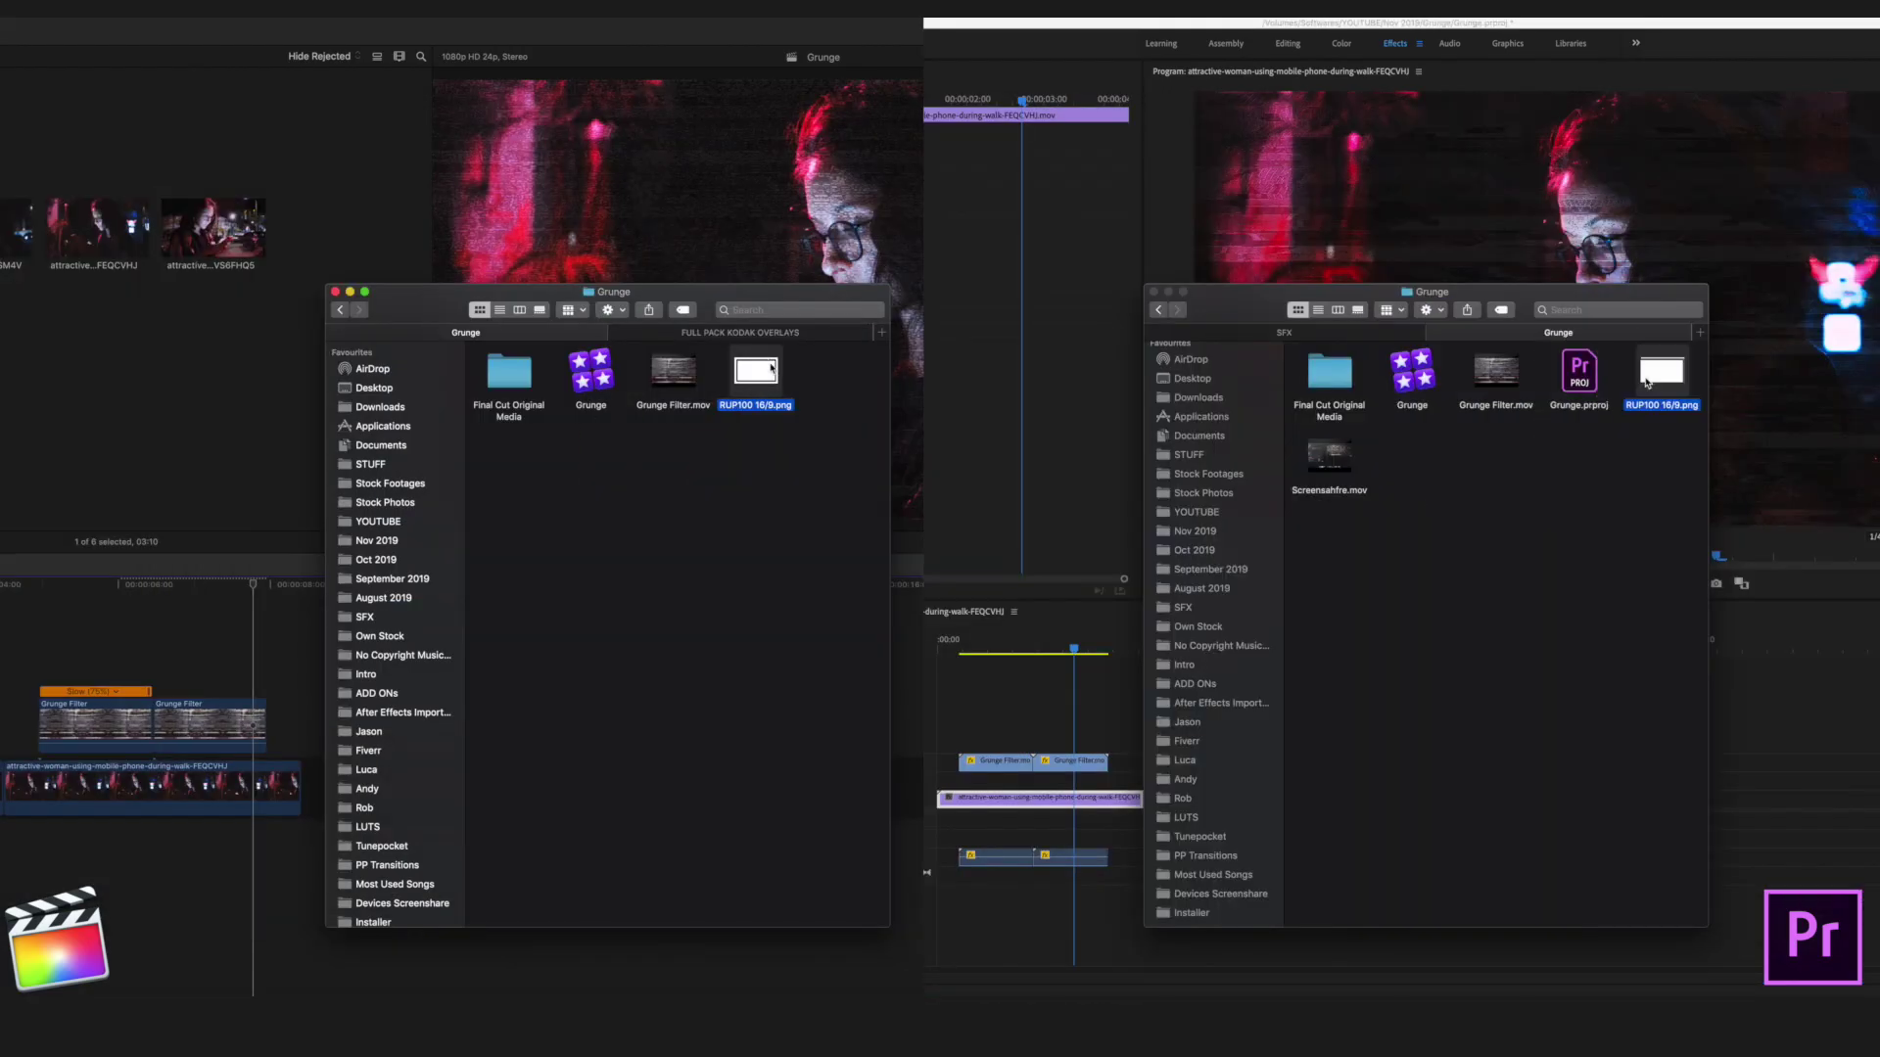
- Add RUP100 16/9.png to both timelines, starting where the first Grunge Filter clip starts
drag(1647, 382, 962, 783)
drag(207, 588, 41, 646)
click(1117, 747)
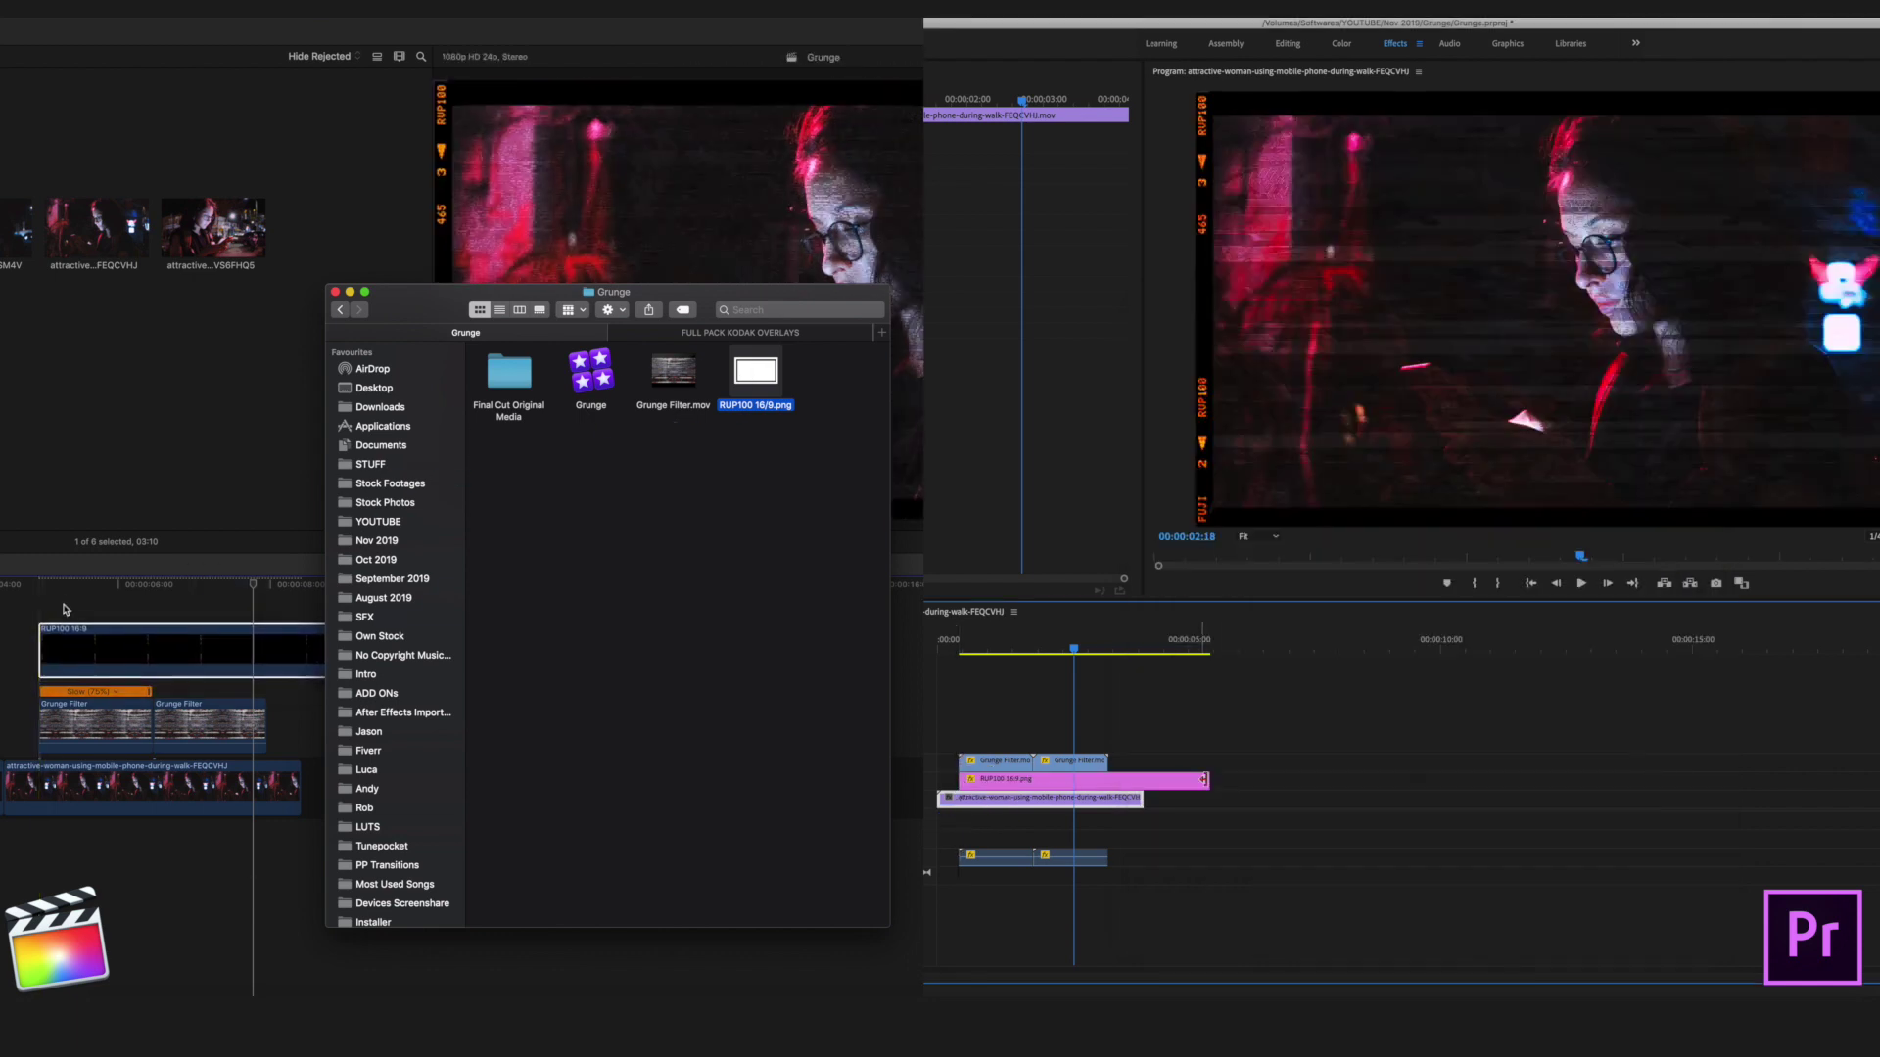
- Try trimming the RUP100 overlay to the end of the Grunge Filter clips with the overlay beneath them, and play the result
click(76, 604)
click(155, 641)
drag(1208, 782, 1108, 782)
drag(157, 644, 161, 746)
click(956, 646)
key(space)
drag(340, 707, 266, 714)
key(space)
click(6, 621)
key(space)
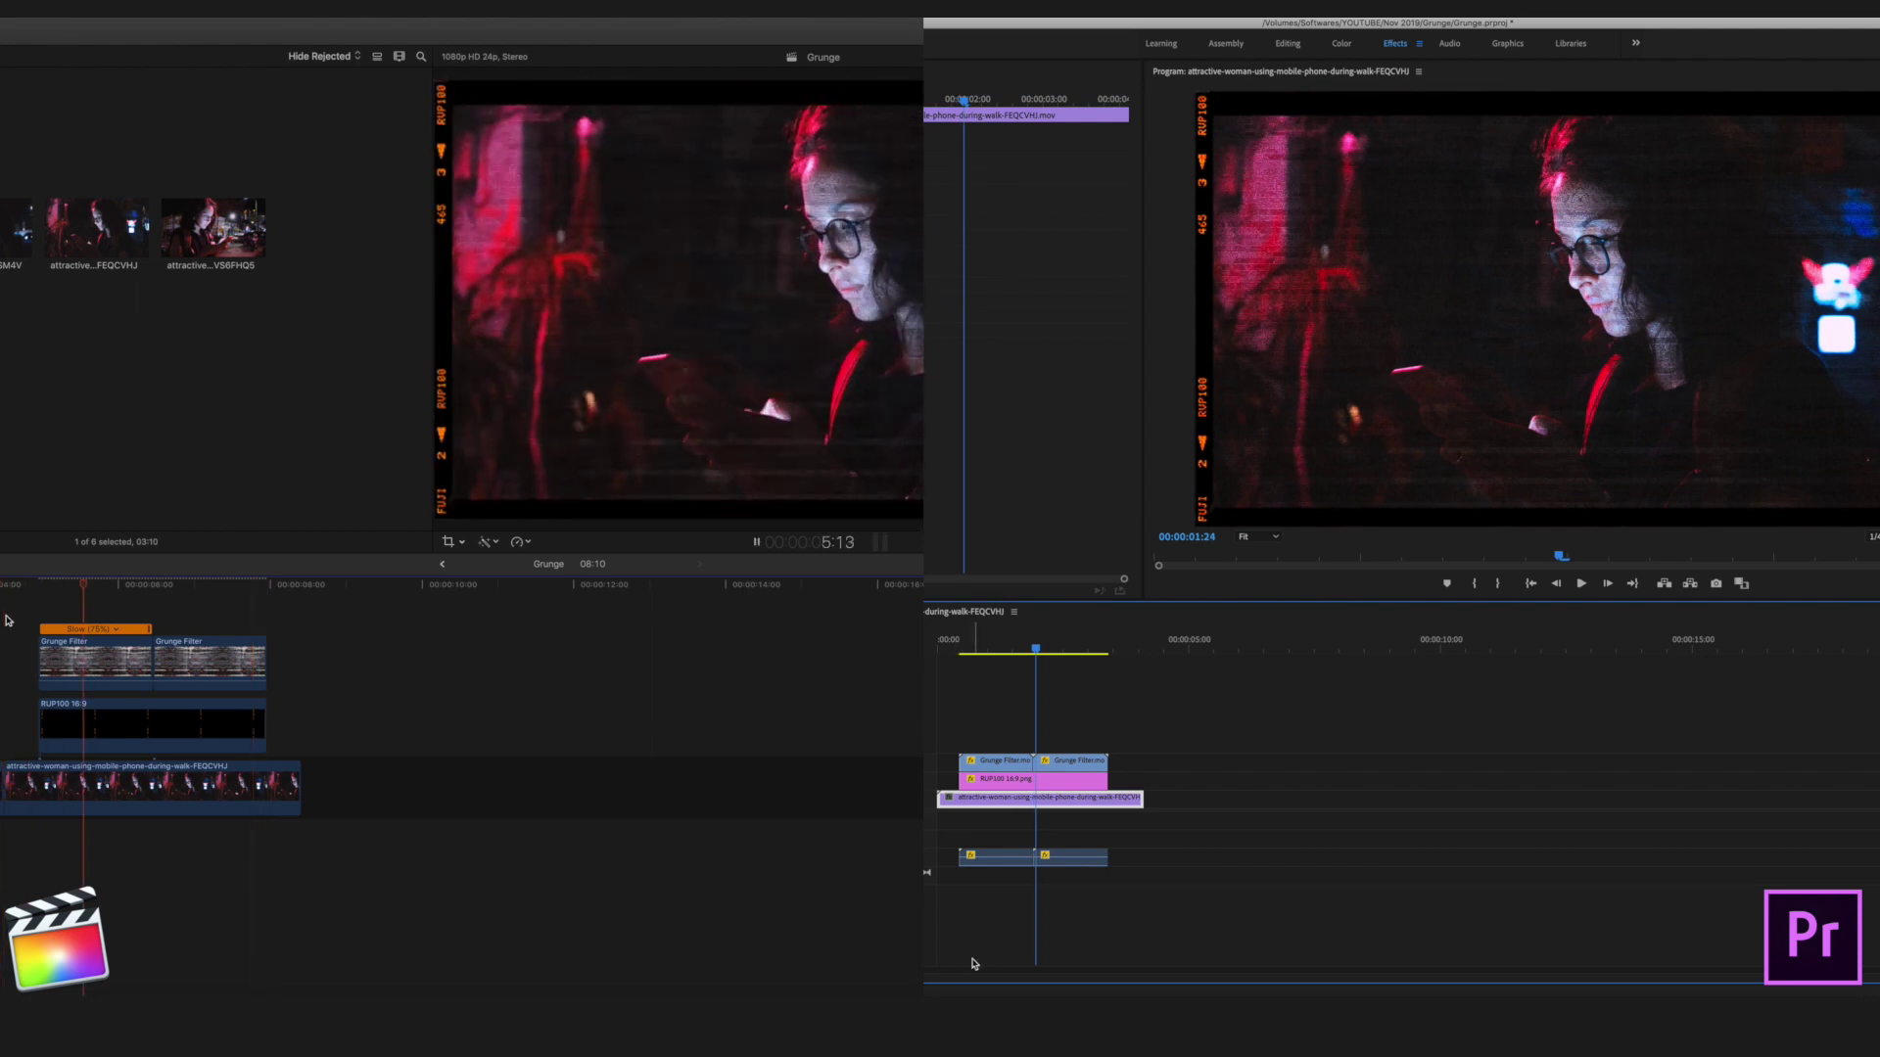
key(space)
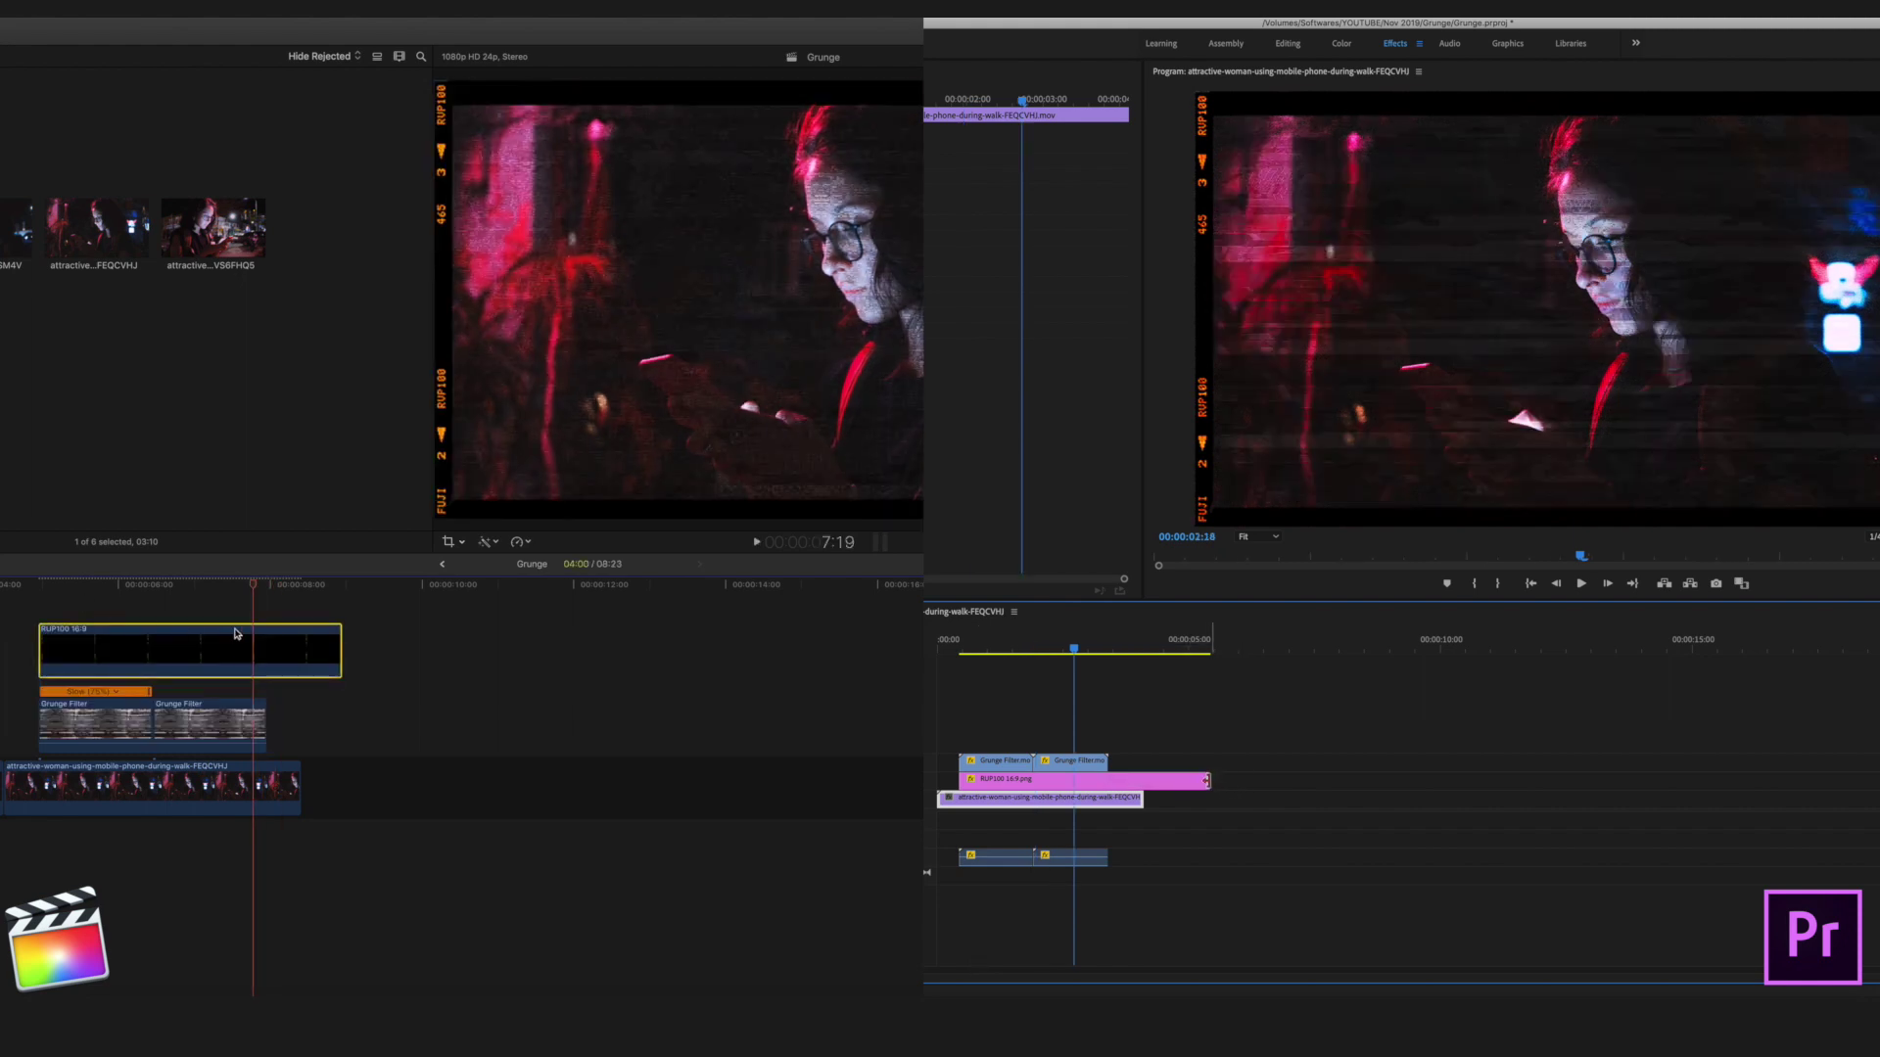
- Trim the RUP100 overlay to the Grunge Filter clips' end in both timelines, move it beneath them in Final Cut Pro, and play the section
drag(1205, 781, 1203, 780)
drag(154, 659, 160, 742)
drag(1204, 780, 1142, 782)
drag(160, 742, 159, 749)
drag(1142, 783, 1105, 782)
drag(160, 749, 161, 746)
drag(1105, 783, 1104, 782)
key(space)
drag(341, 706, 265, 706)
click(8, 620)
key(space)
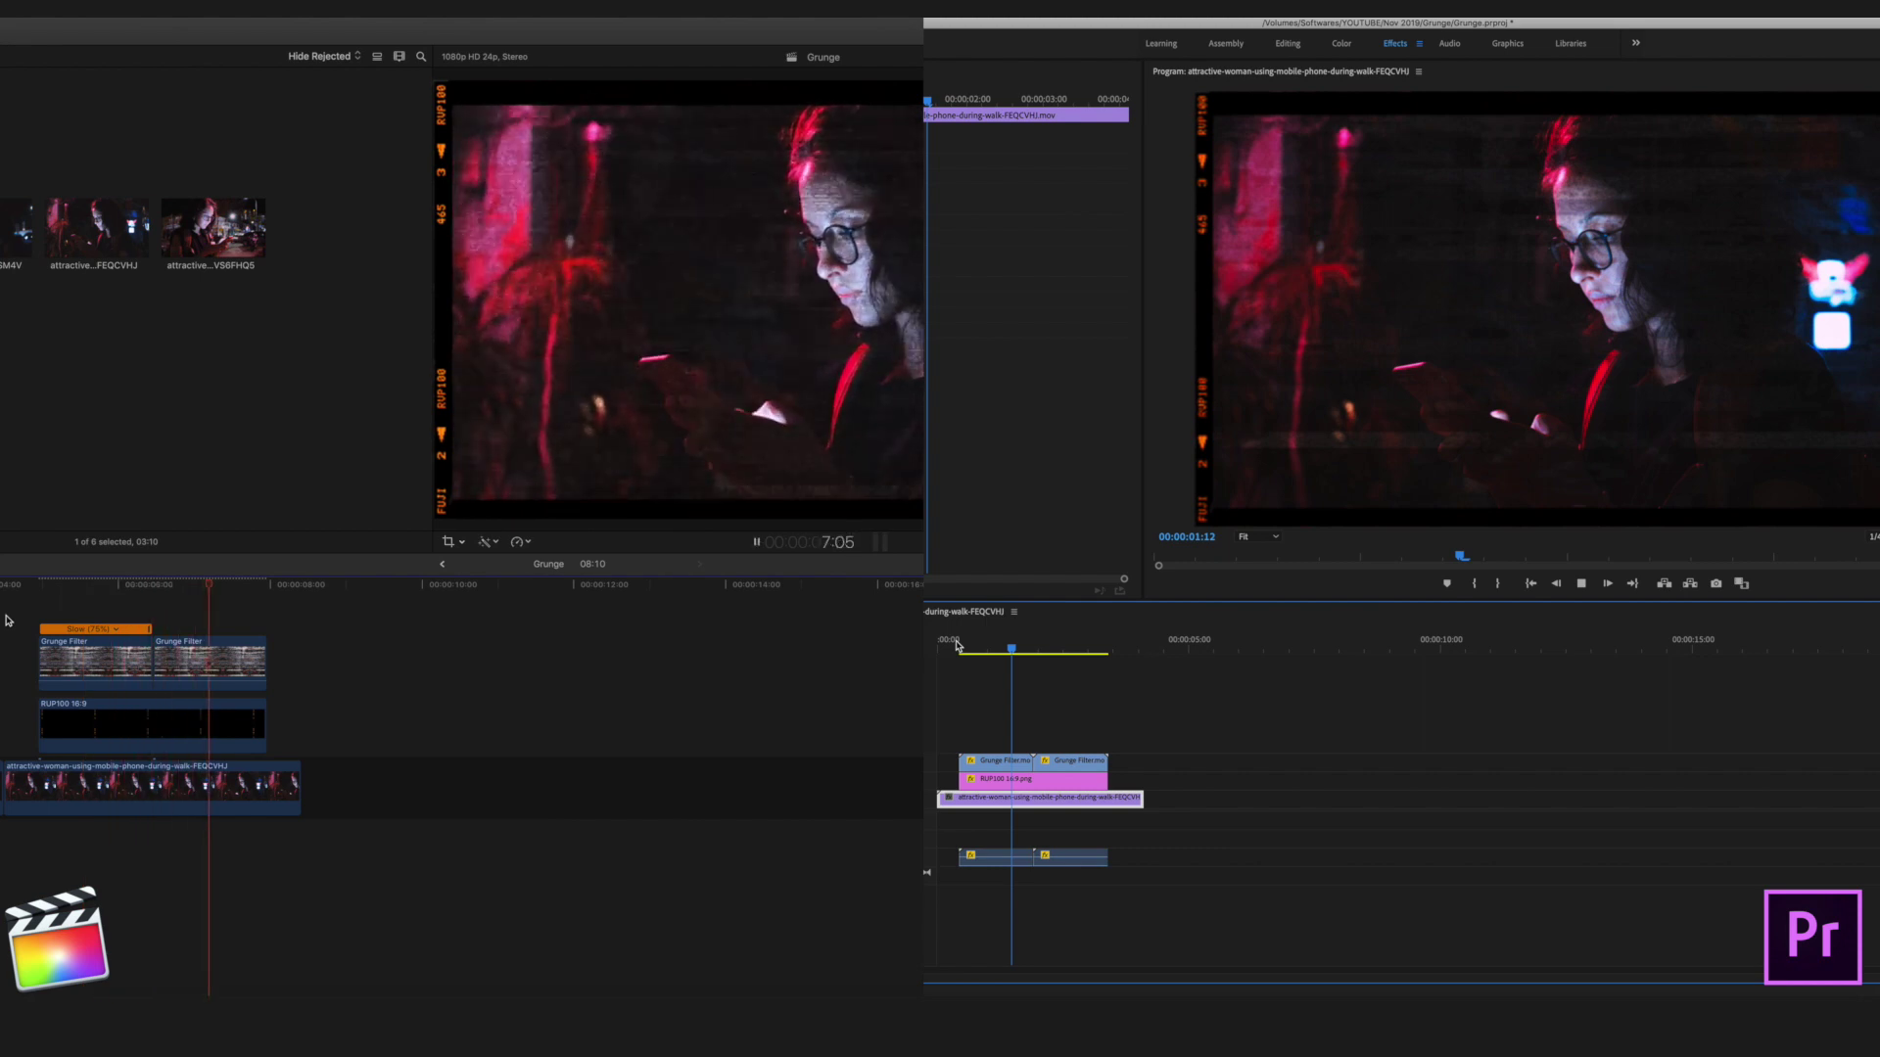
key(space)
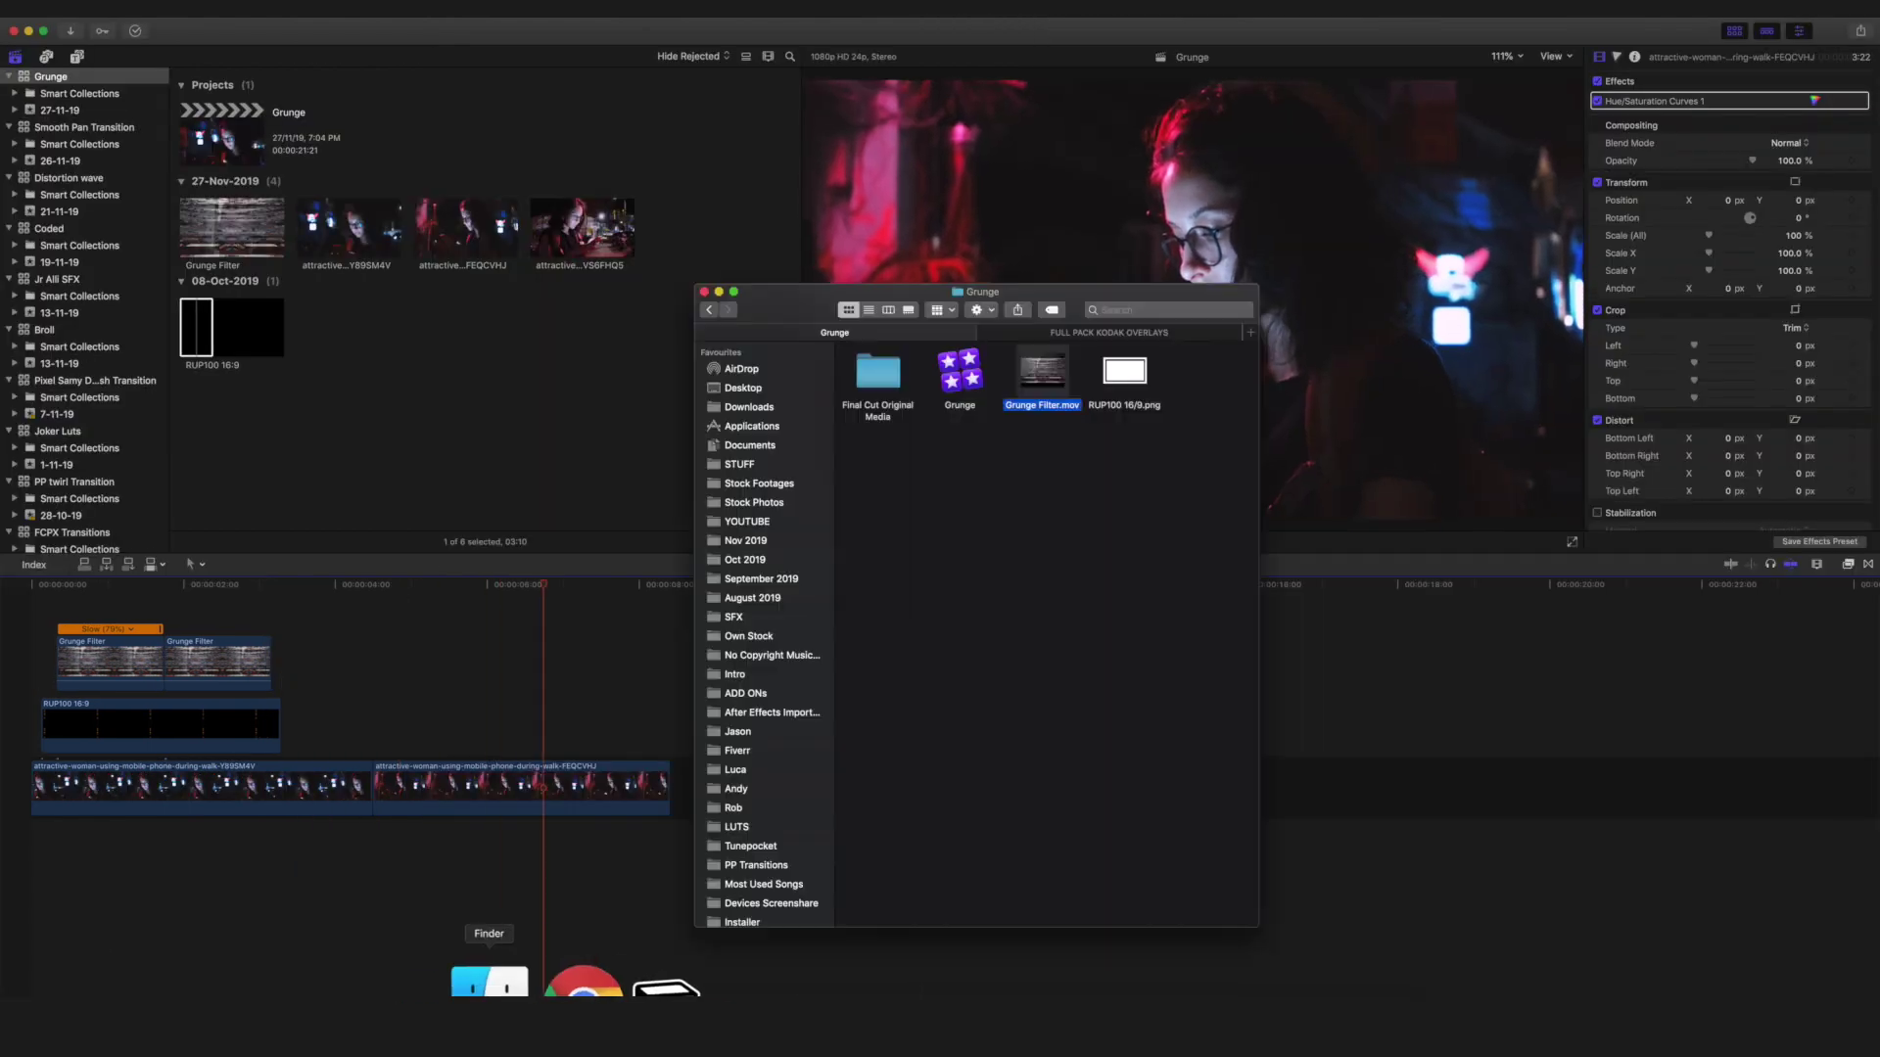
- Add Grunge Filter.mov above the second footage clip and slow it to 75% speed
drag(1035, 378, 484, 719)
key(ctrl+alt+r)
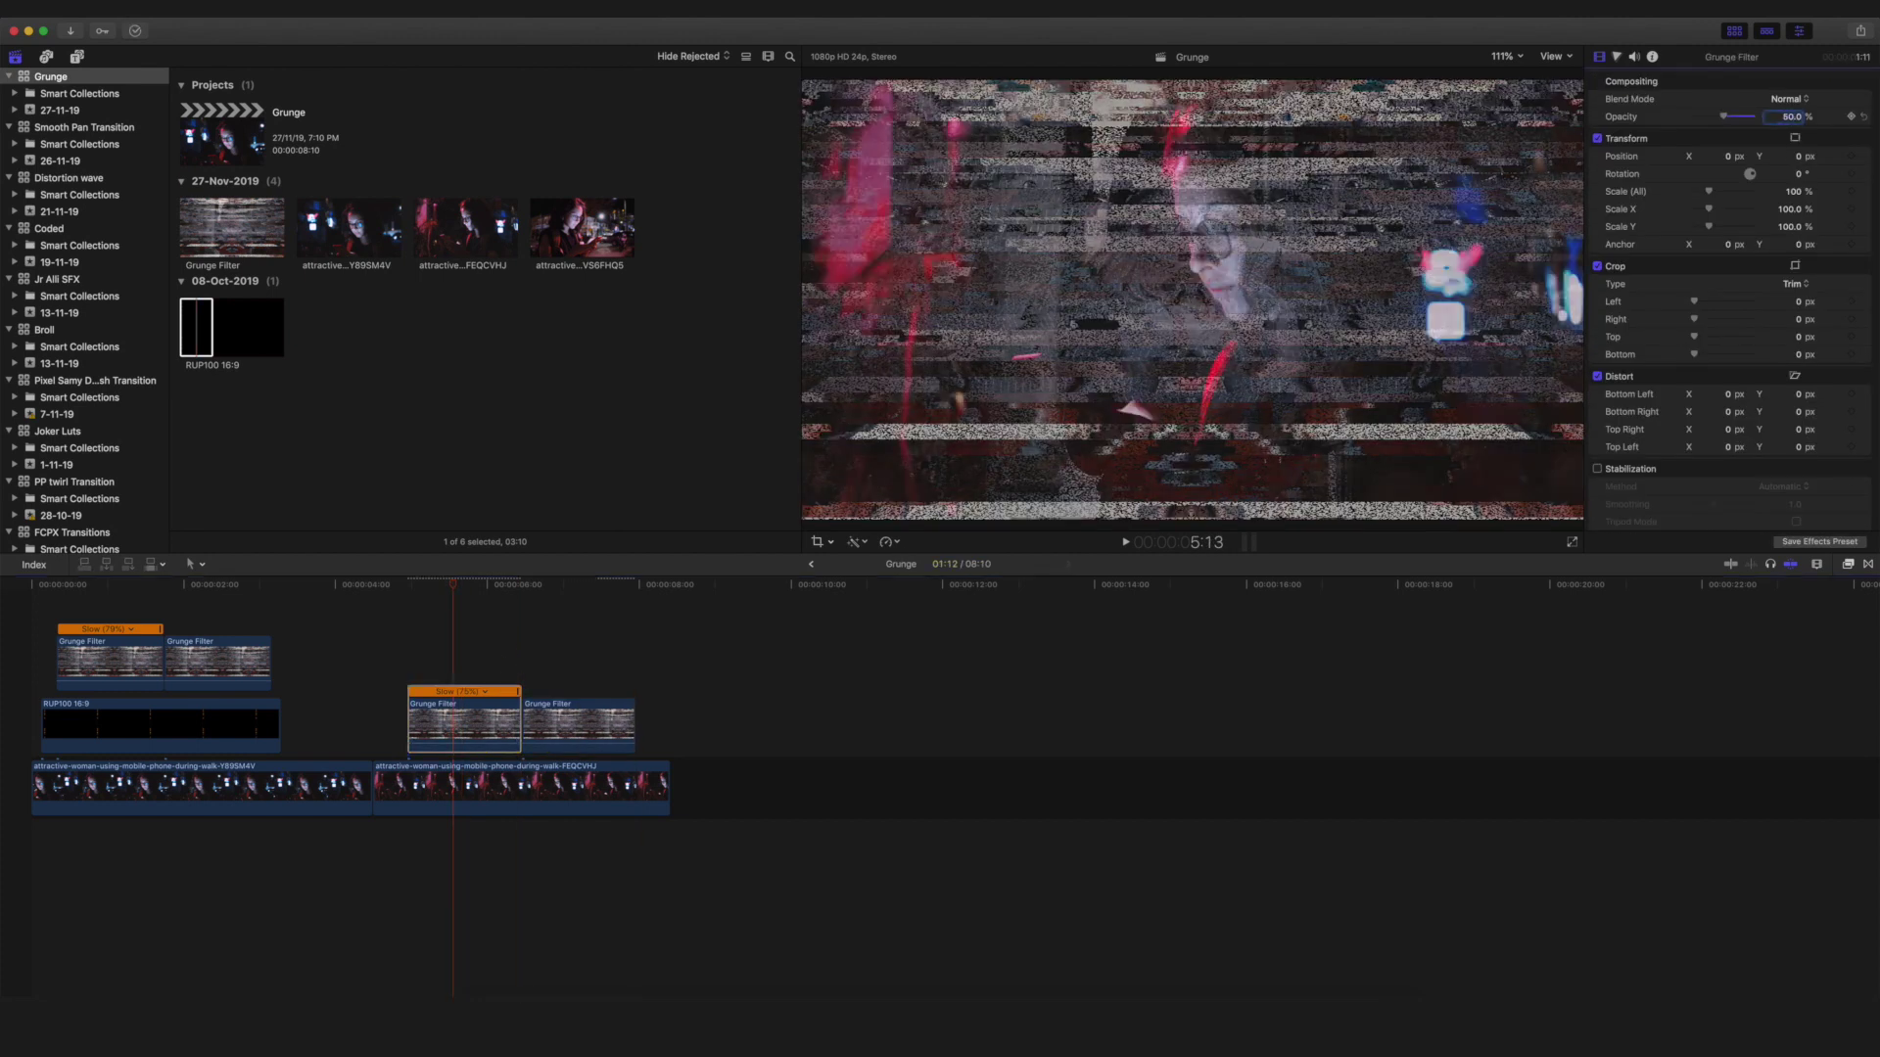
- Set both Grunge Filter clips above the second footage clip to Overlay blending, and give the latter one 50% opacity
click(1788, 99)
click(1788, 268)
click(574, 723)
click(1788, 99)
click(1788, 268)
click(1792, 117)
text(50)
key(Return)
key(space)
- Preview RUP100 16/9.png in Finder and add it to the timeline at the start of the second Grunge Filter pair
key(super+Tab)
click(1124, 375)
key(space)
key(space)
drag(1124, 375, 412, 650)
- Add the ES_Film Camera35mm sound effect from the SFX folder beneath the footage and play the timeline
click(493, 1026)
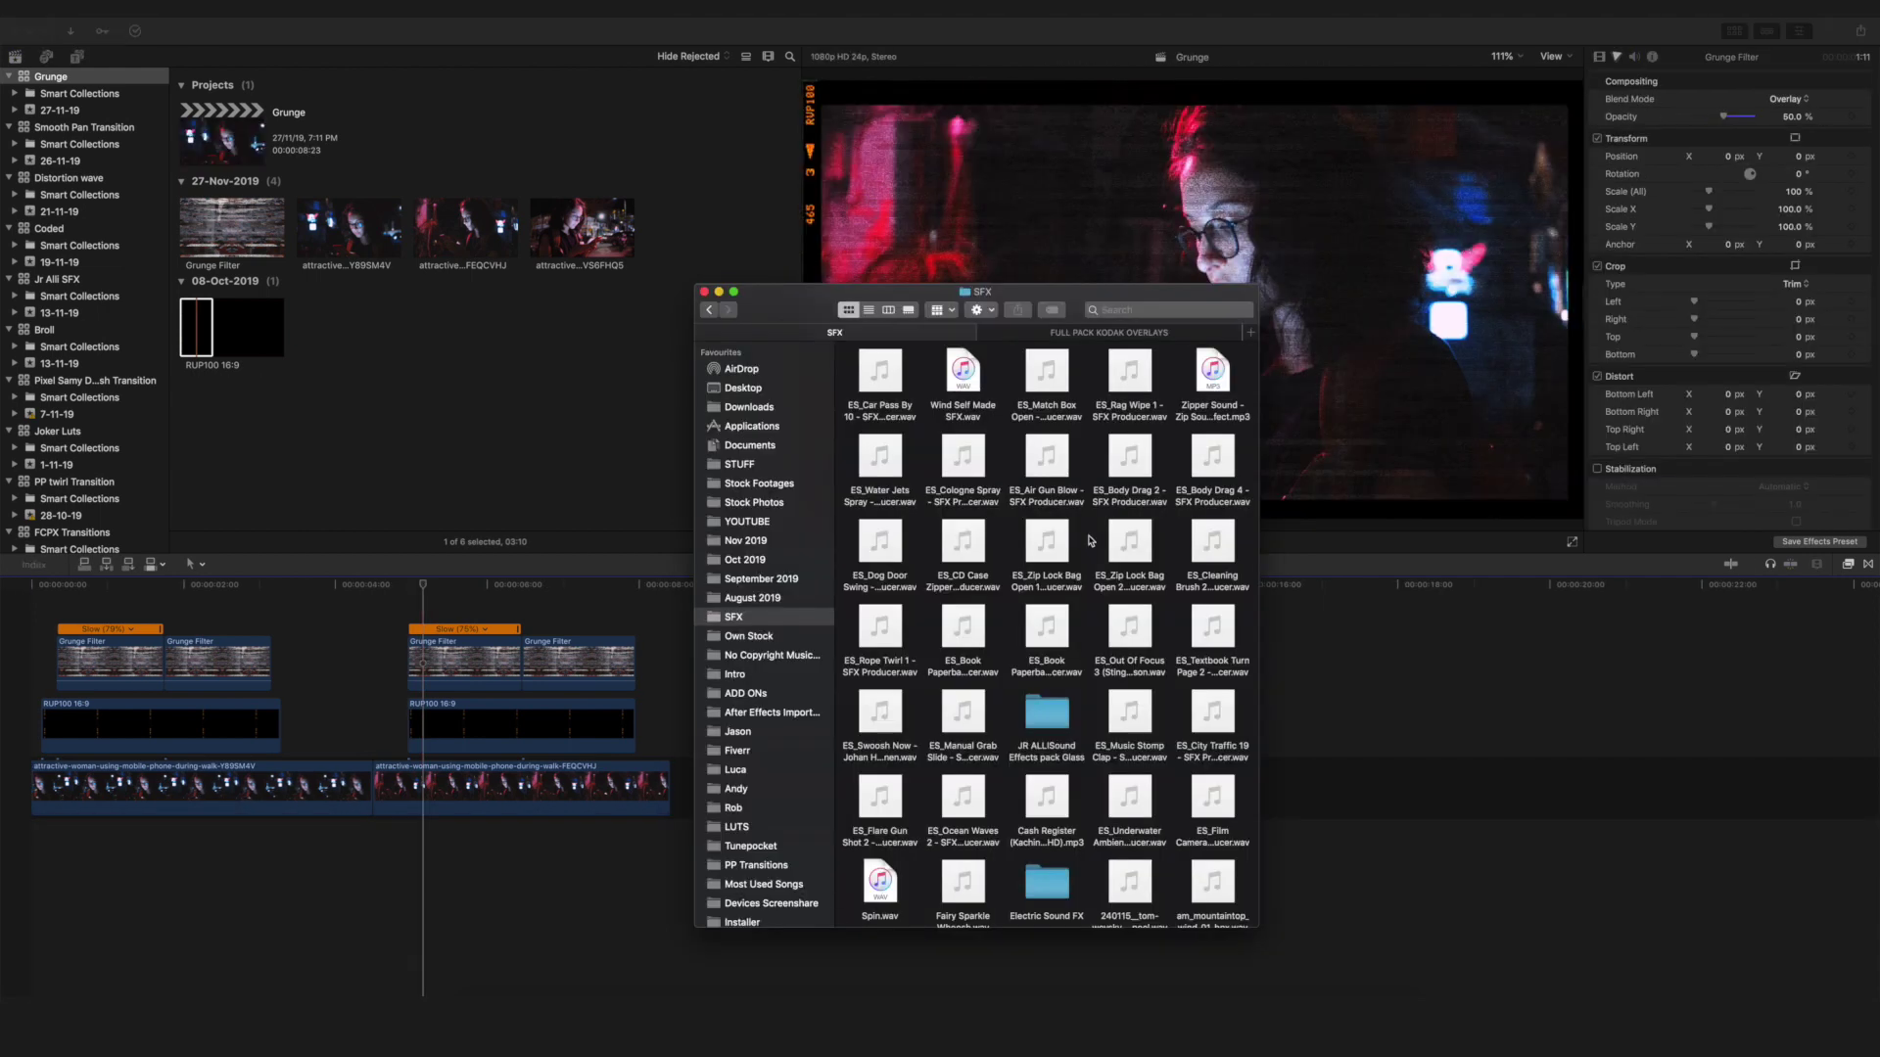
drag(1212, 798, 187, 832)
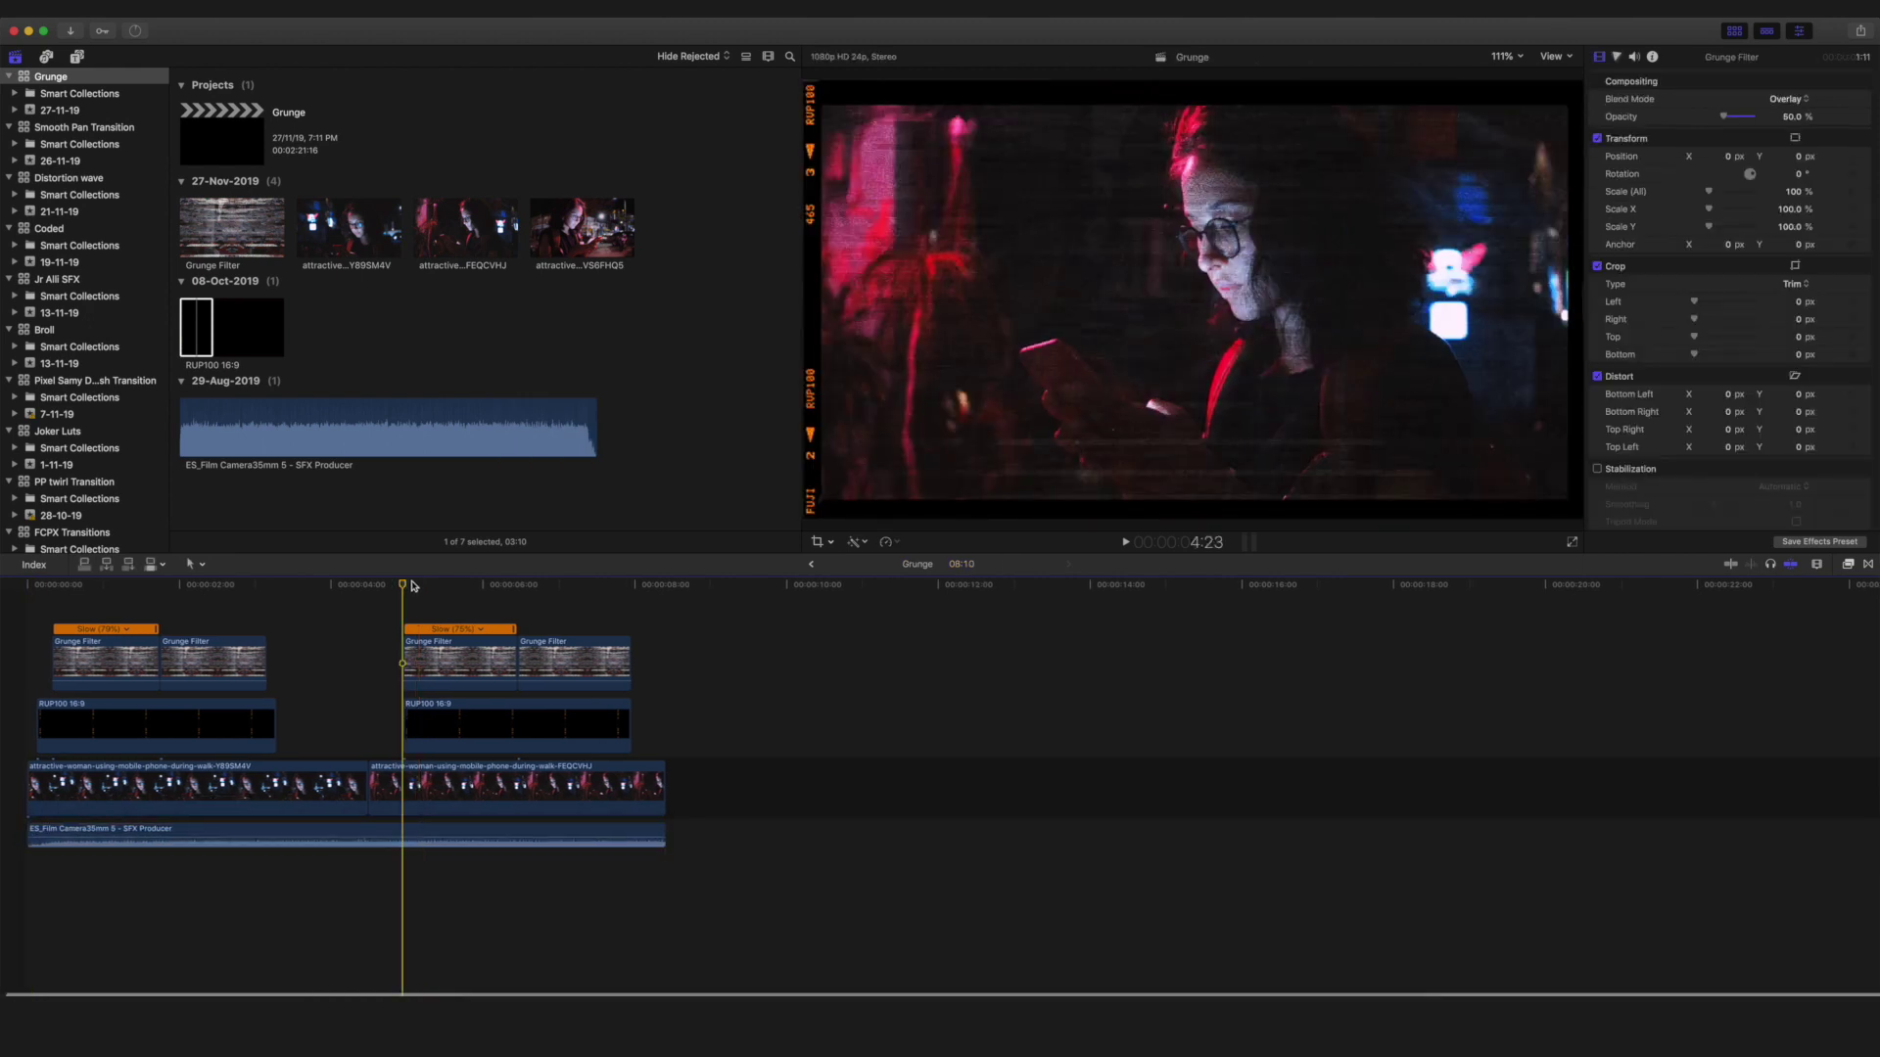
key(space)
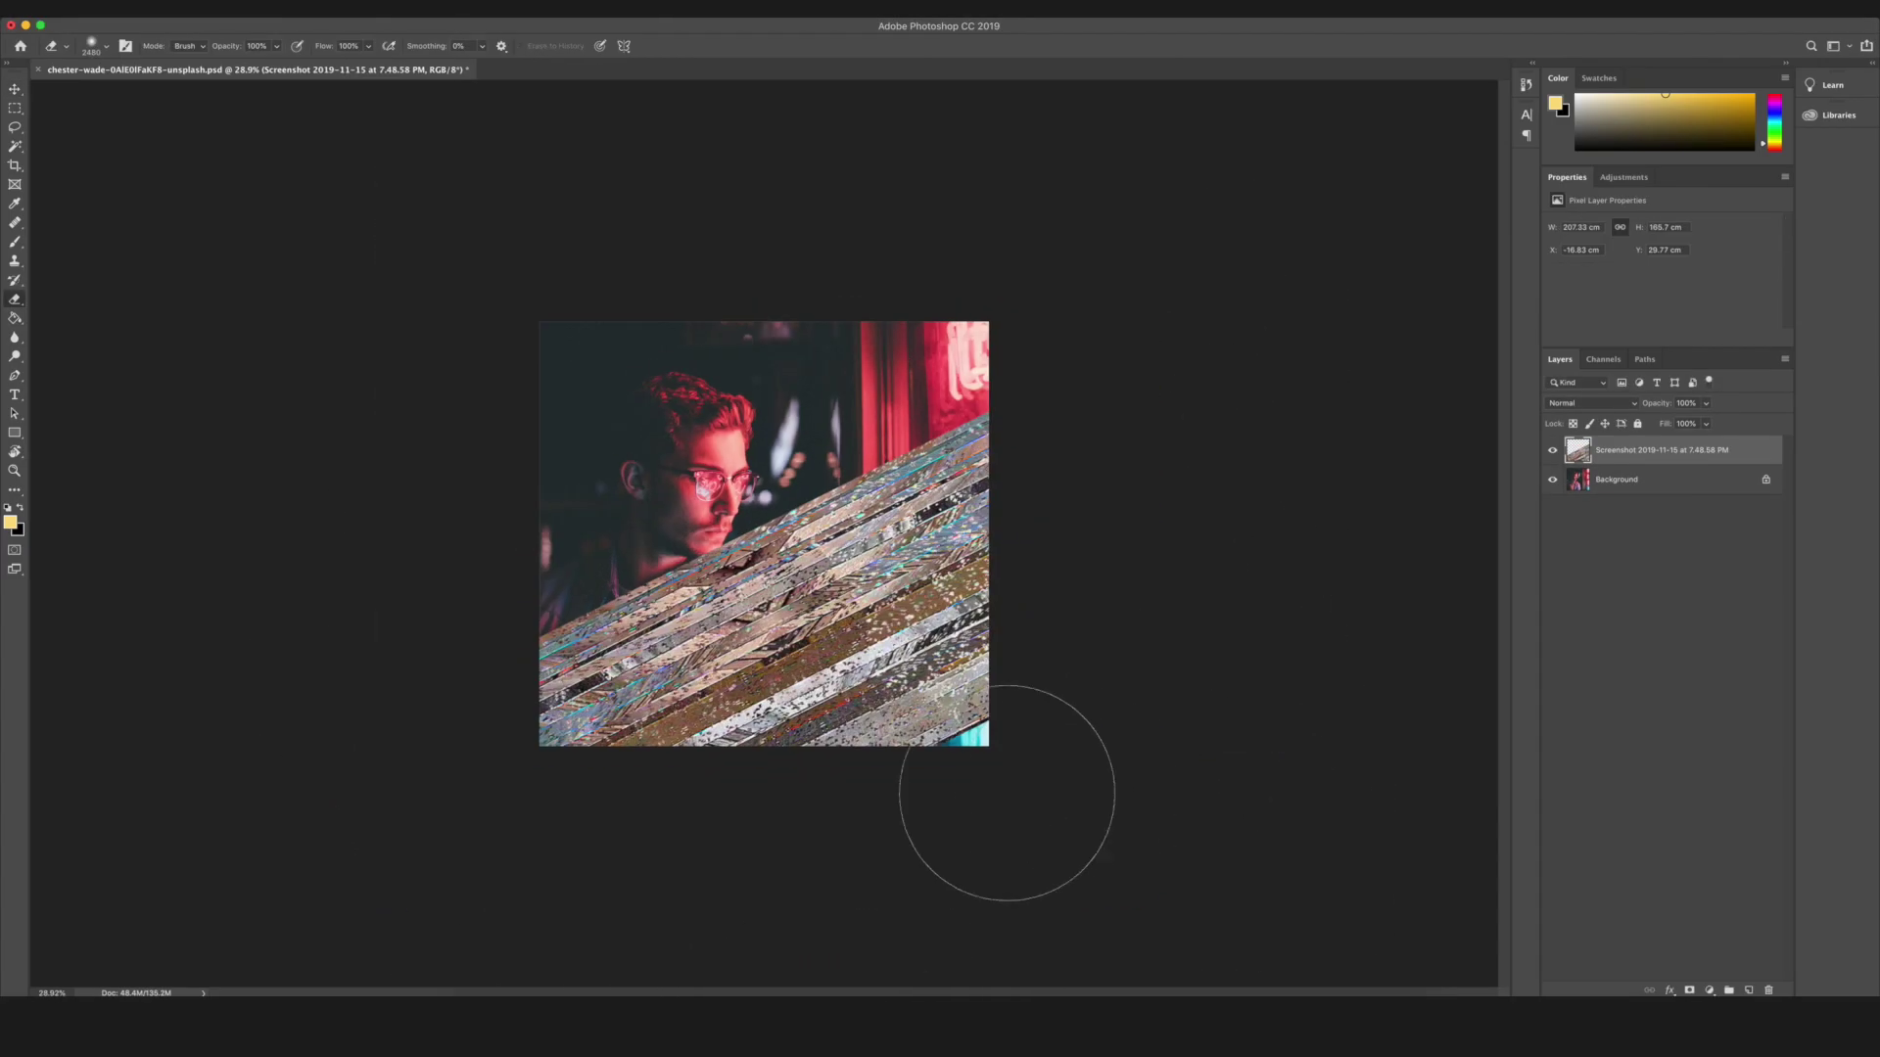
- Erase part of the glitch texture layer over the portrait in Photoshop and adjust its blend mode and opacity
mouse_move(751, 473)
mouse_down()
mouse_move(520, 508)
mouse_move(881, 509)
mouse_up()
click(1590, 402)
click(1578, 533)
drag(1705, 403, 1691, 423)
click(1755, 457)
- Duplicate the glitch texture layer, move the copy toward the portrait's upper part, and erase part of it
key(super+j)
key(super+t)
drag(915, 626, 736, 285)
key(Return)
key(e)
drag(685, 431, 494, 621)
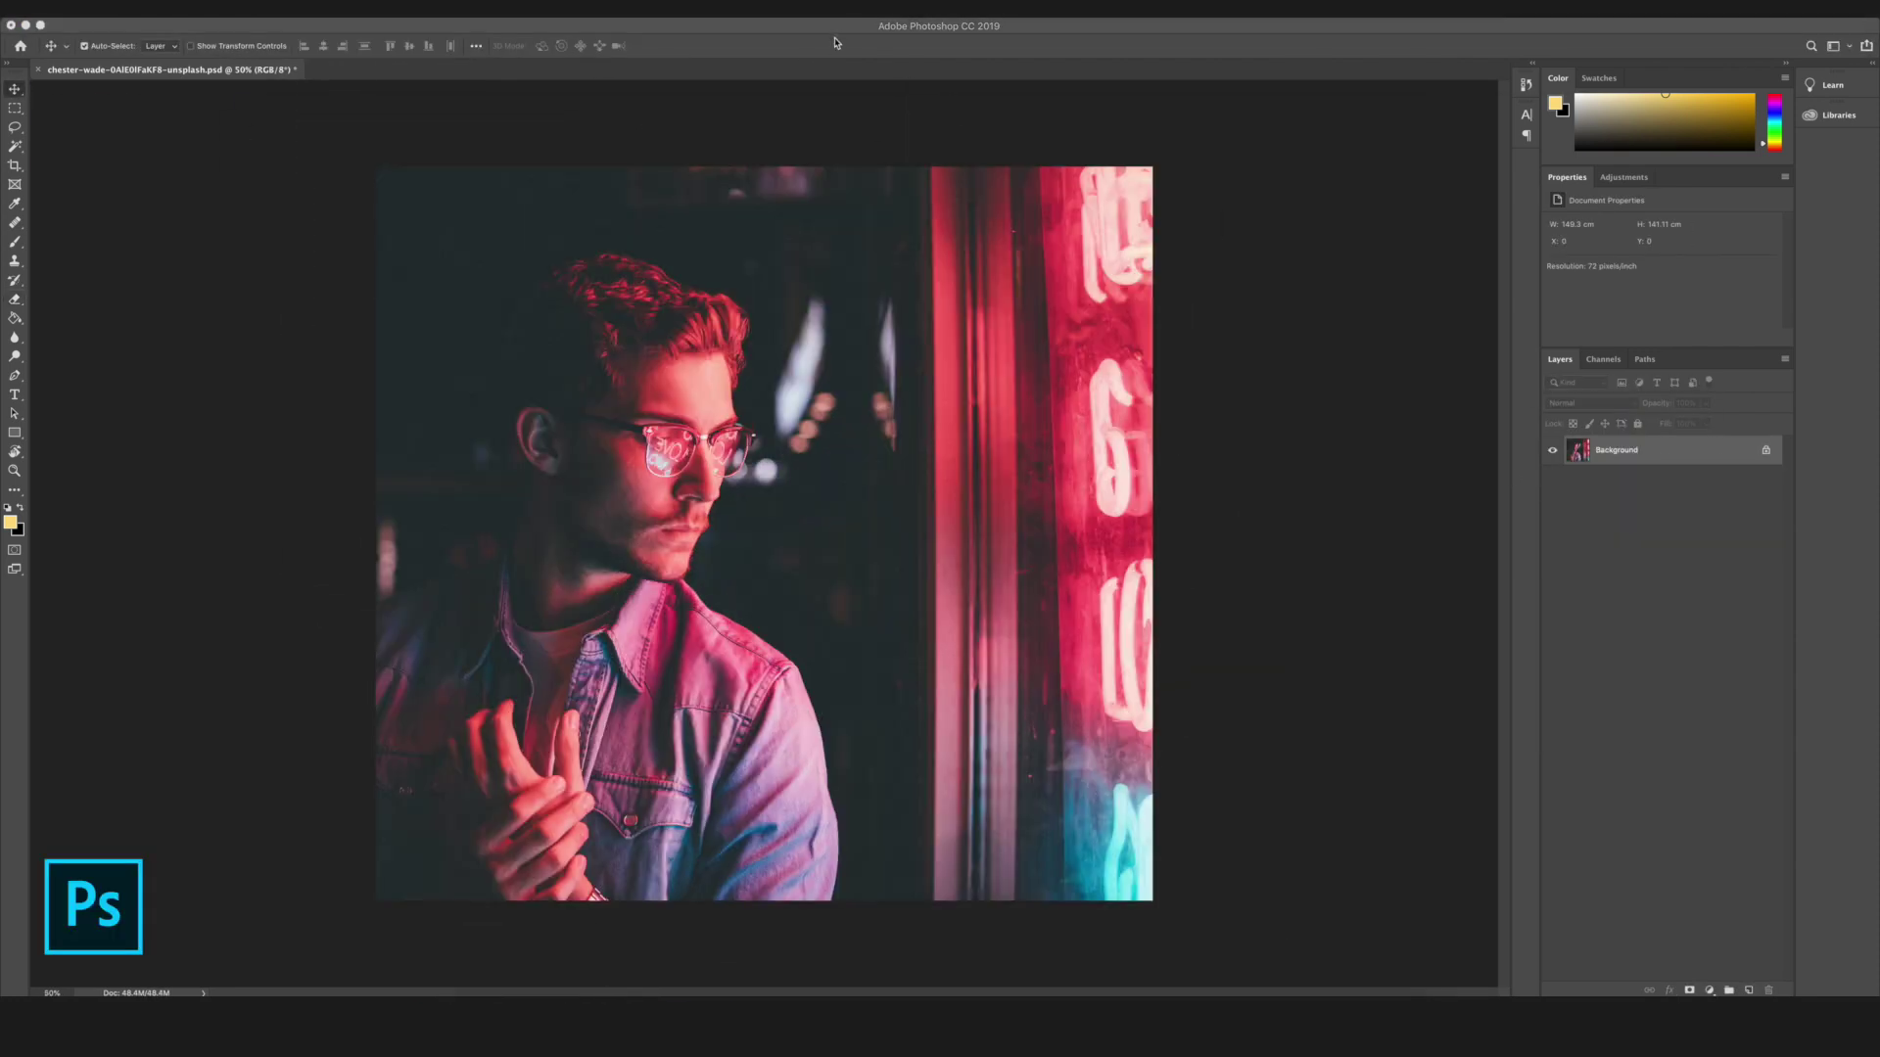
- Preview the glitch screenshot in Finder's Grunge folder and place it onto the portrait in Photoshop
click(847, 29)
click(492, 982)
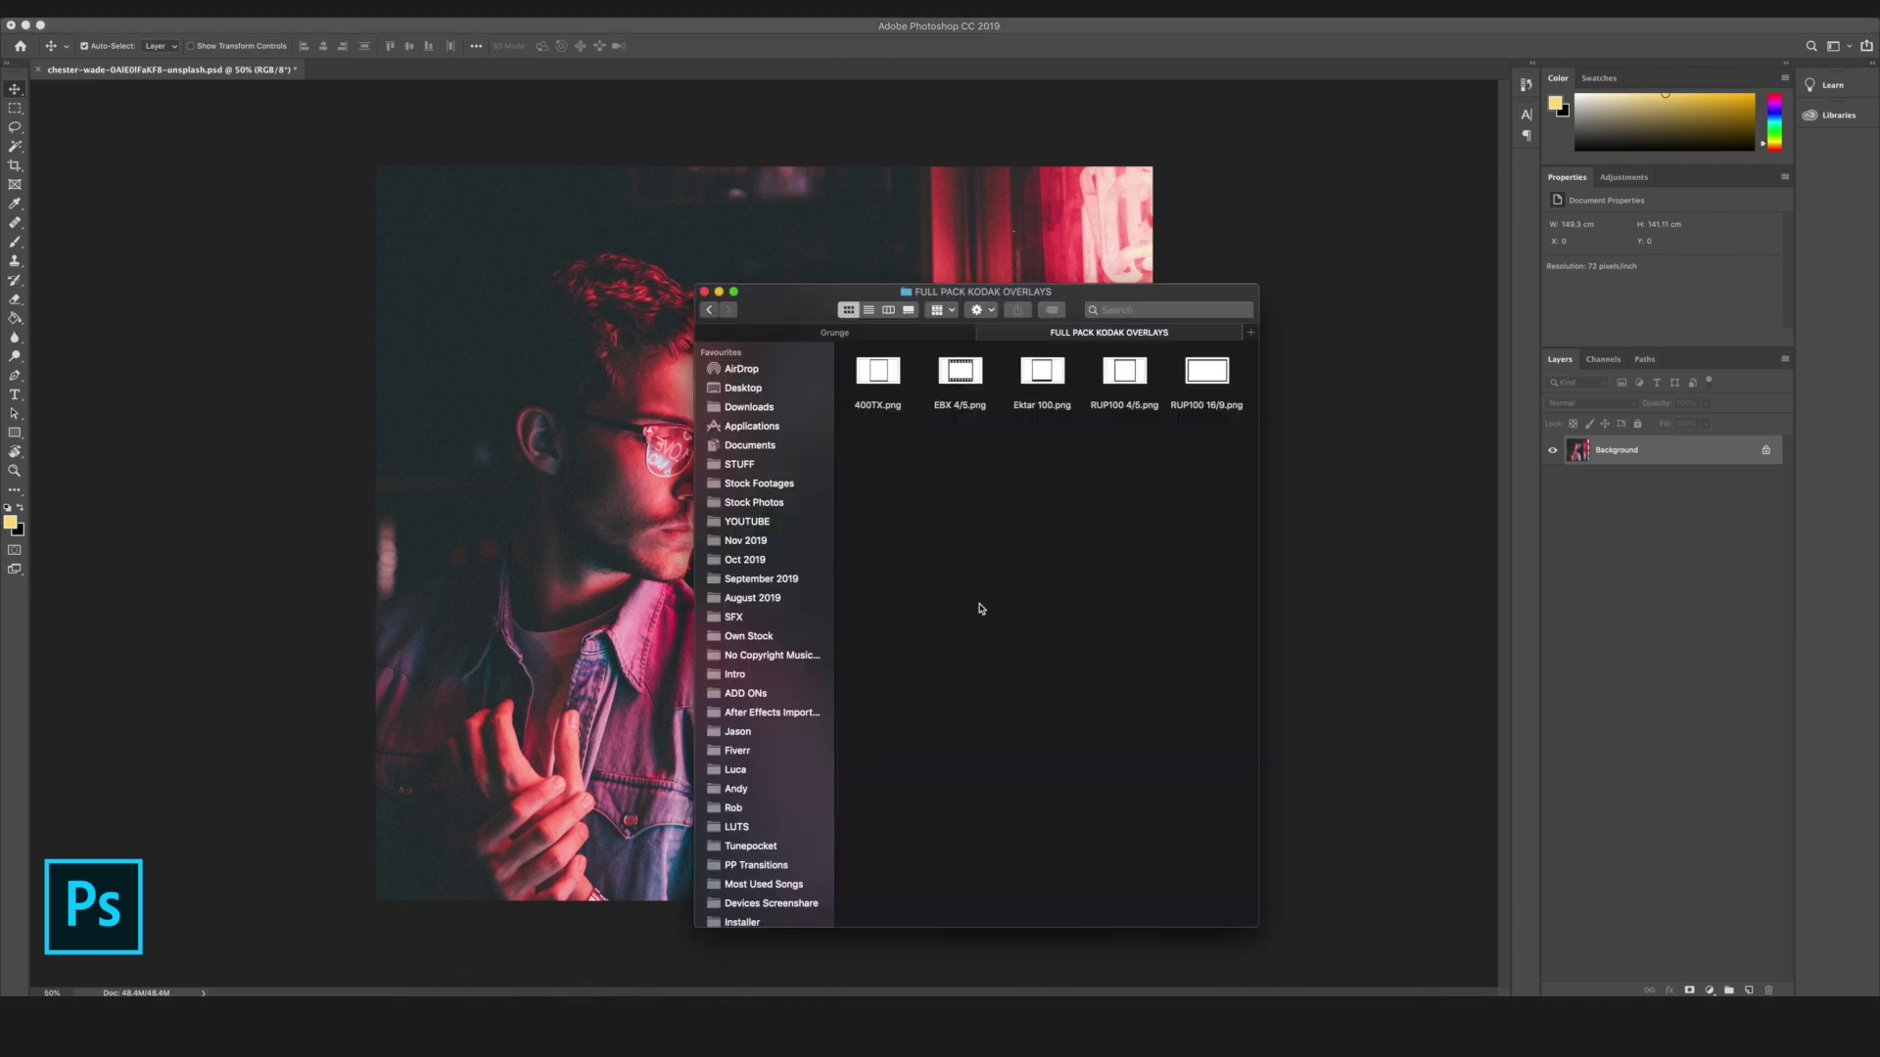
click(834, 333)
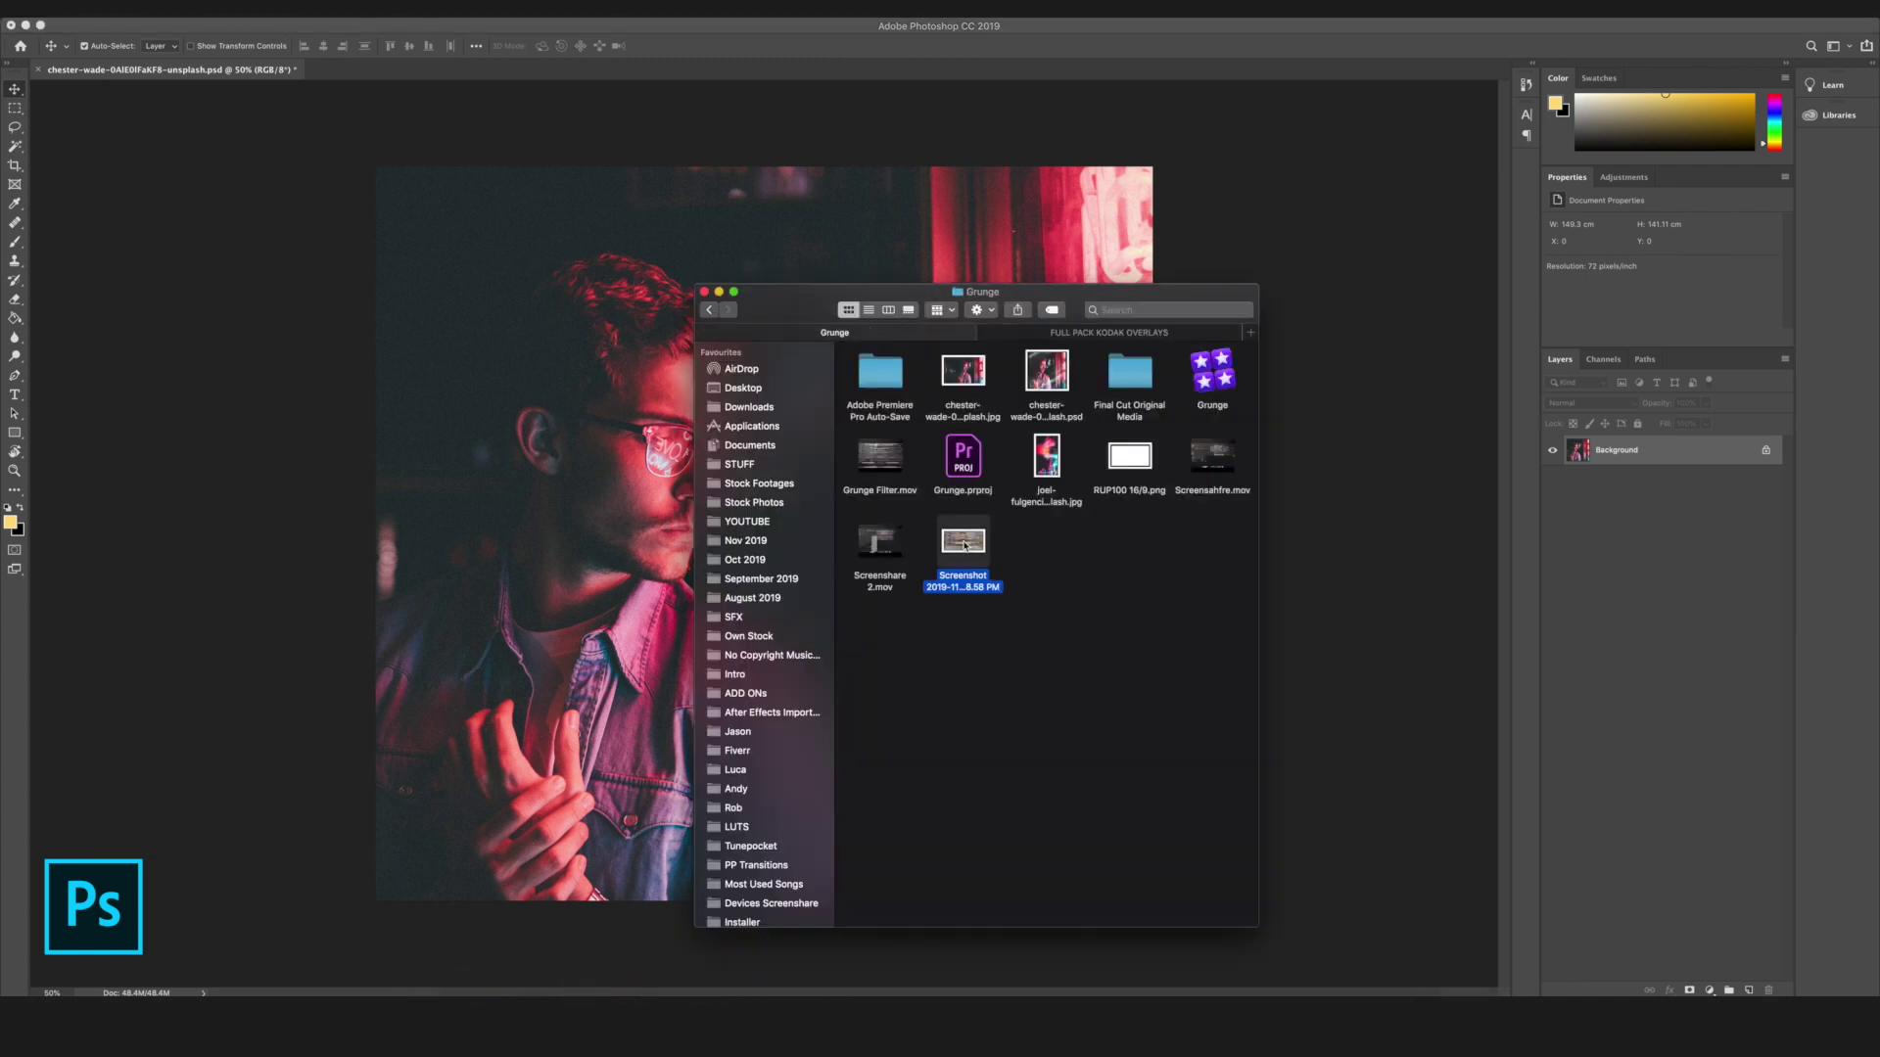
key(space)
key(space)
drag(835, 534, 1167, 531)
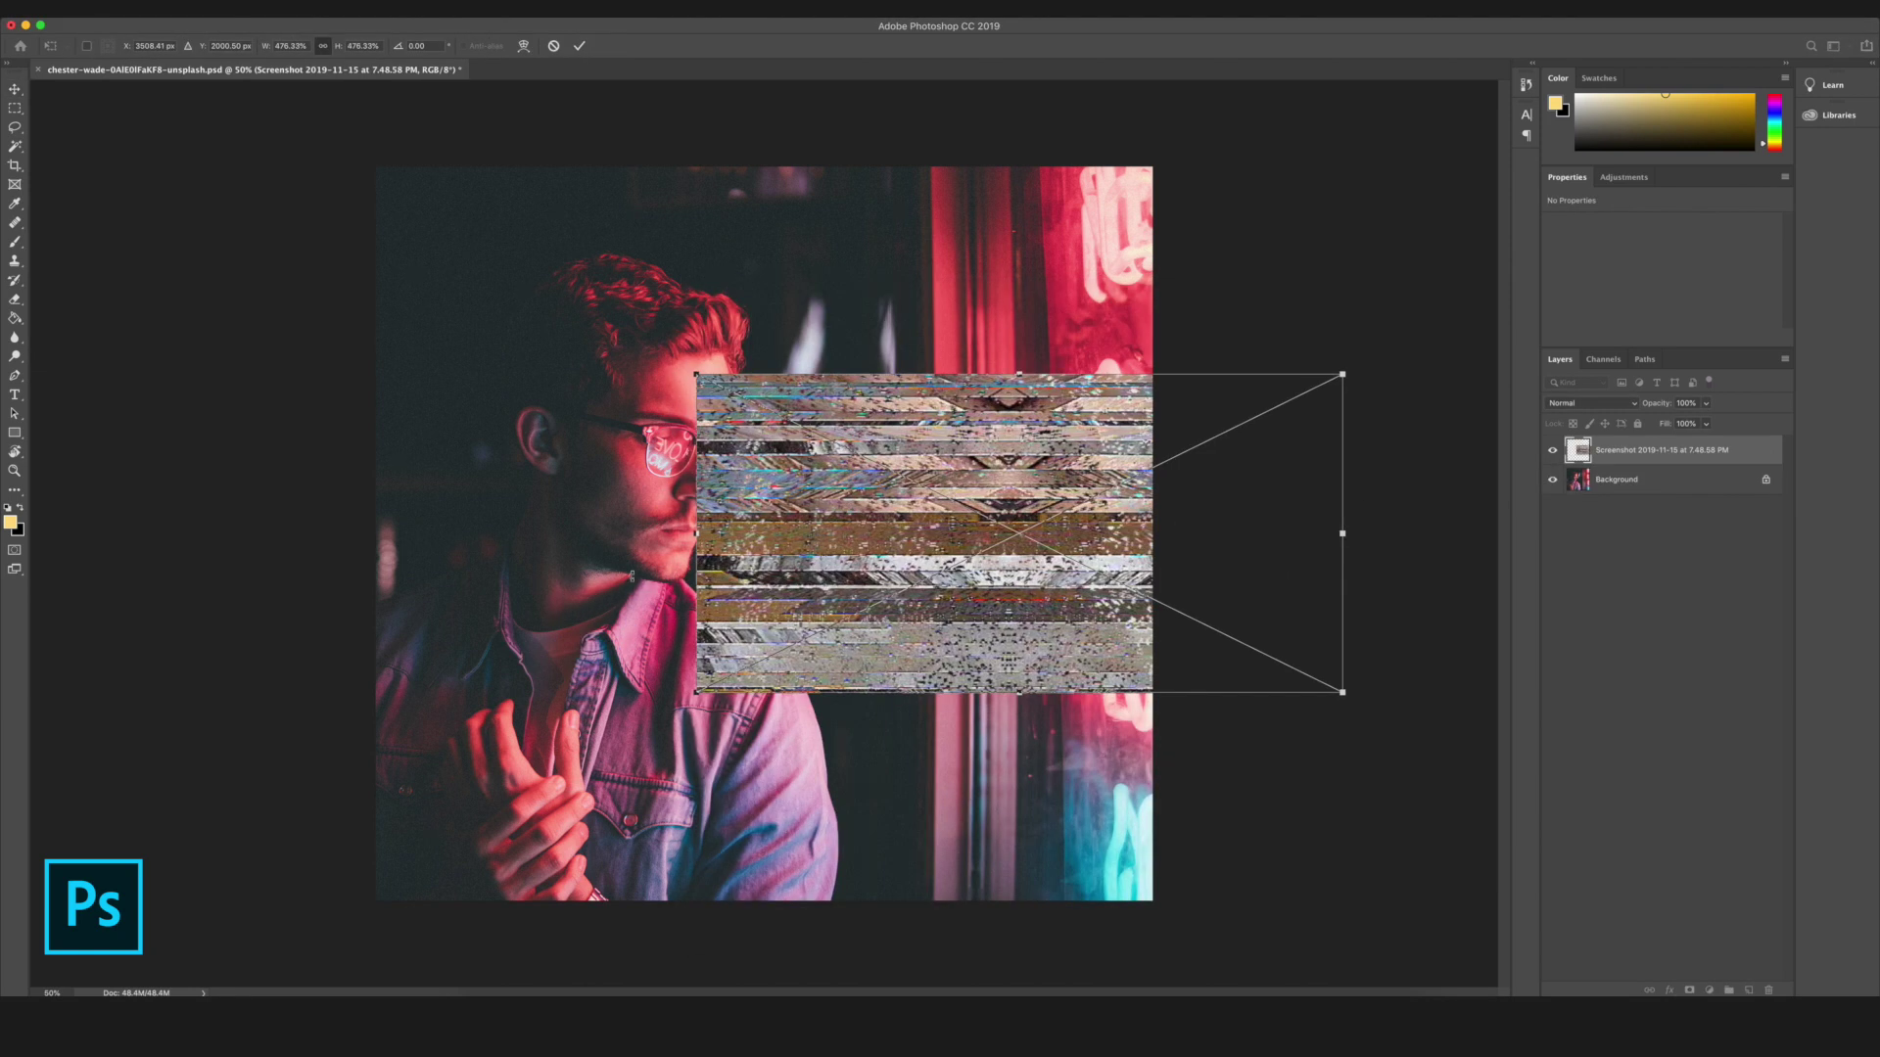
- Scale the placed glitch image to about 712%, tilt it diagonally, and position it over the lower half of the portrait
drag(694, 534, 369, 707)
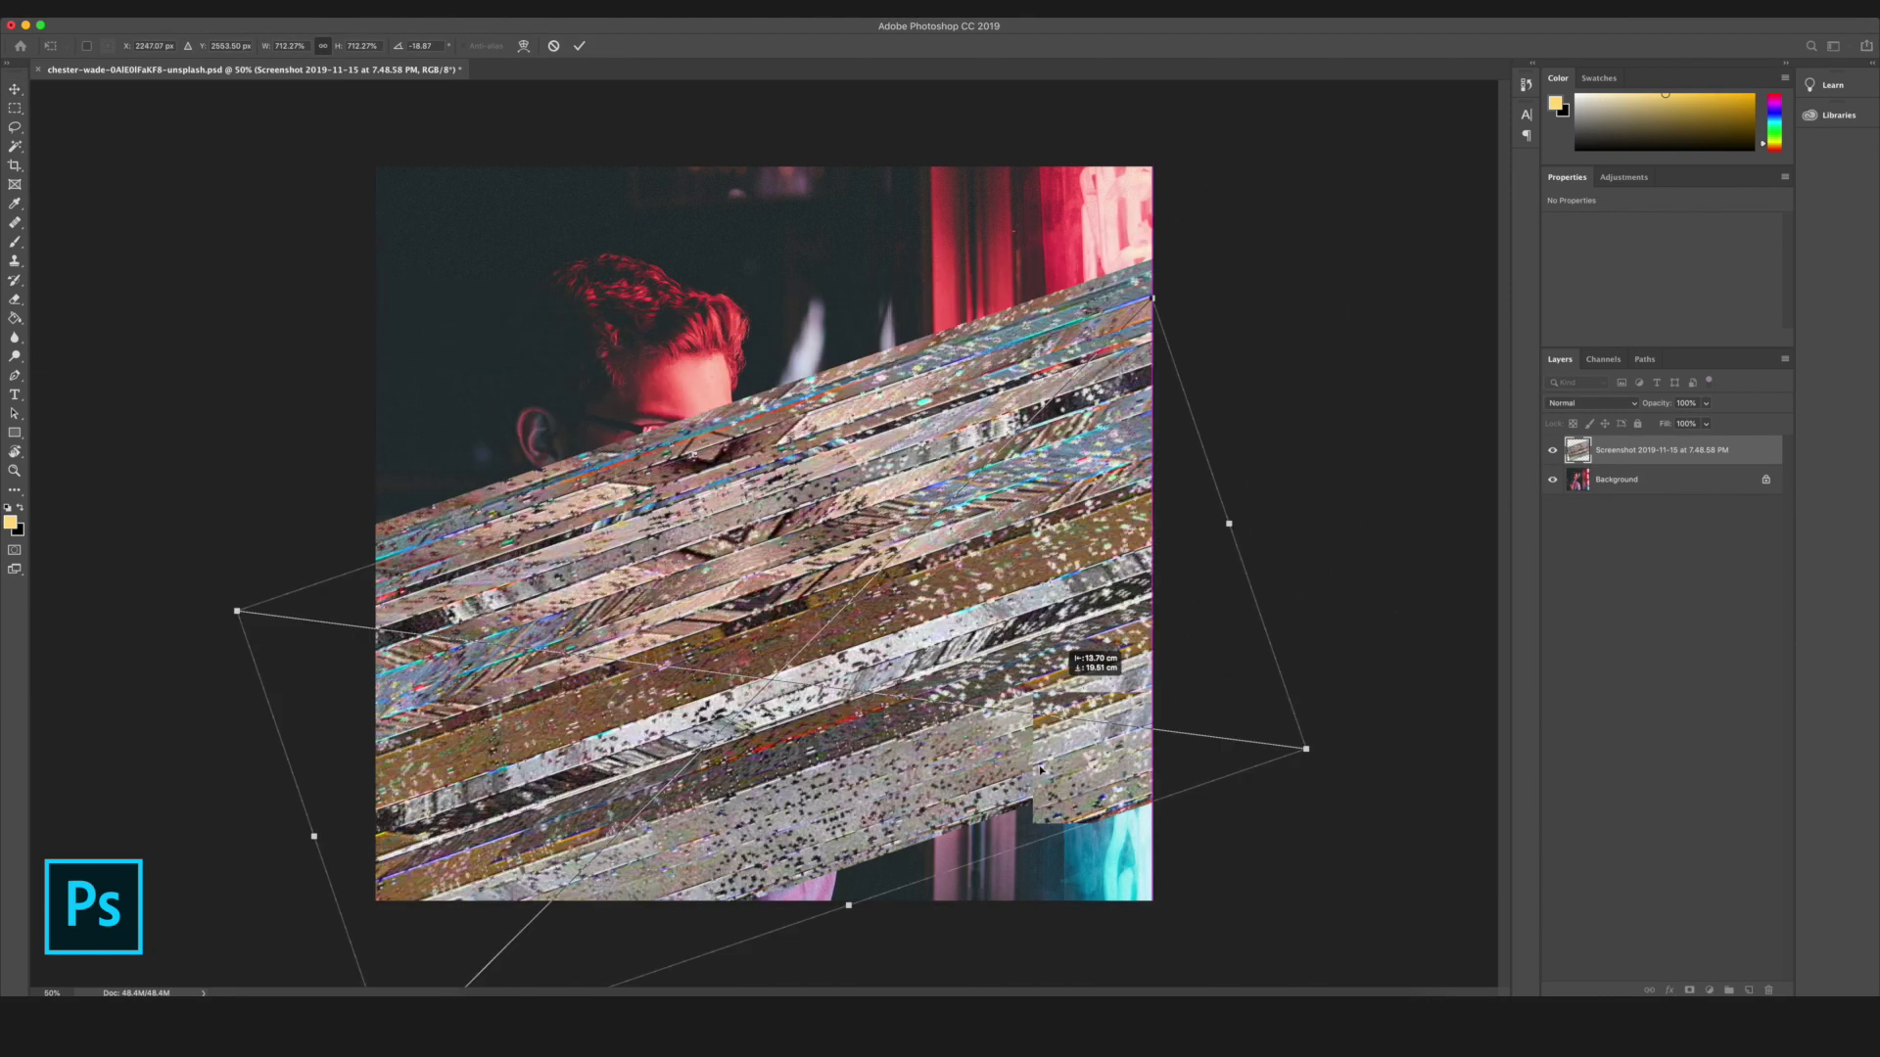
drag(1053, 697, 1086, 756)
drag(1362, 850, 1372, 777)
drag(1008, 760, 1037, 785)
drag(1096, 678, 1093, 671)
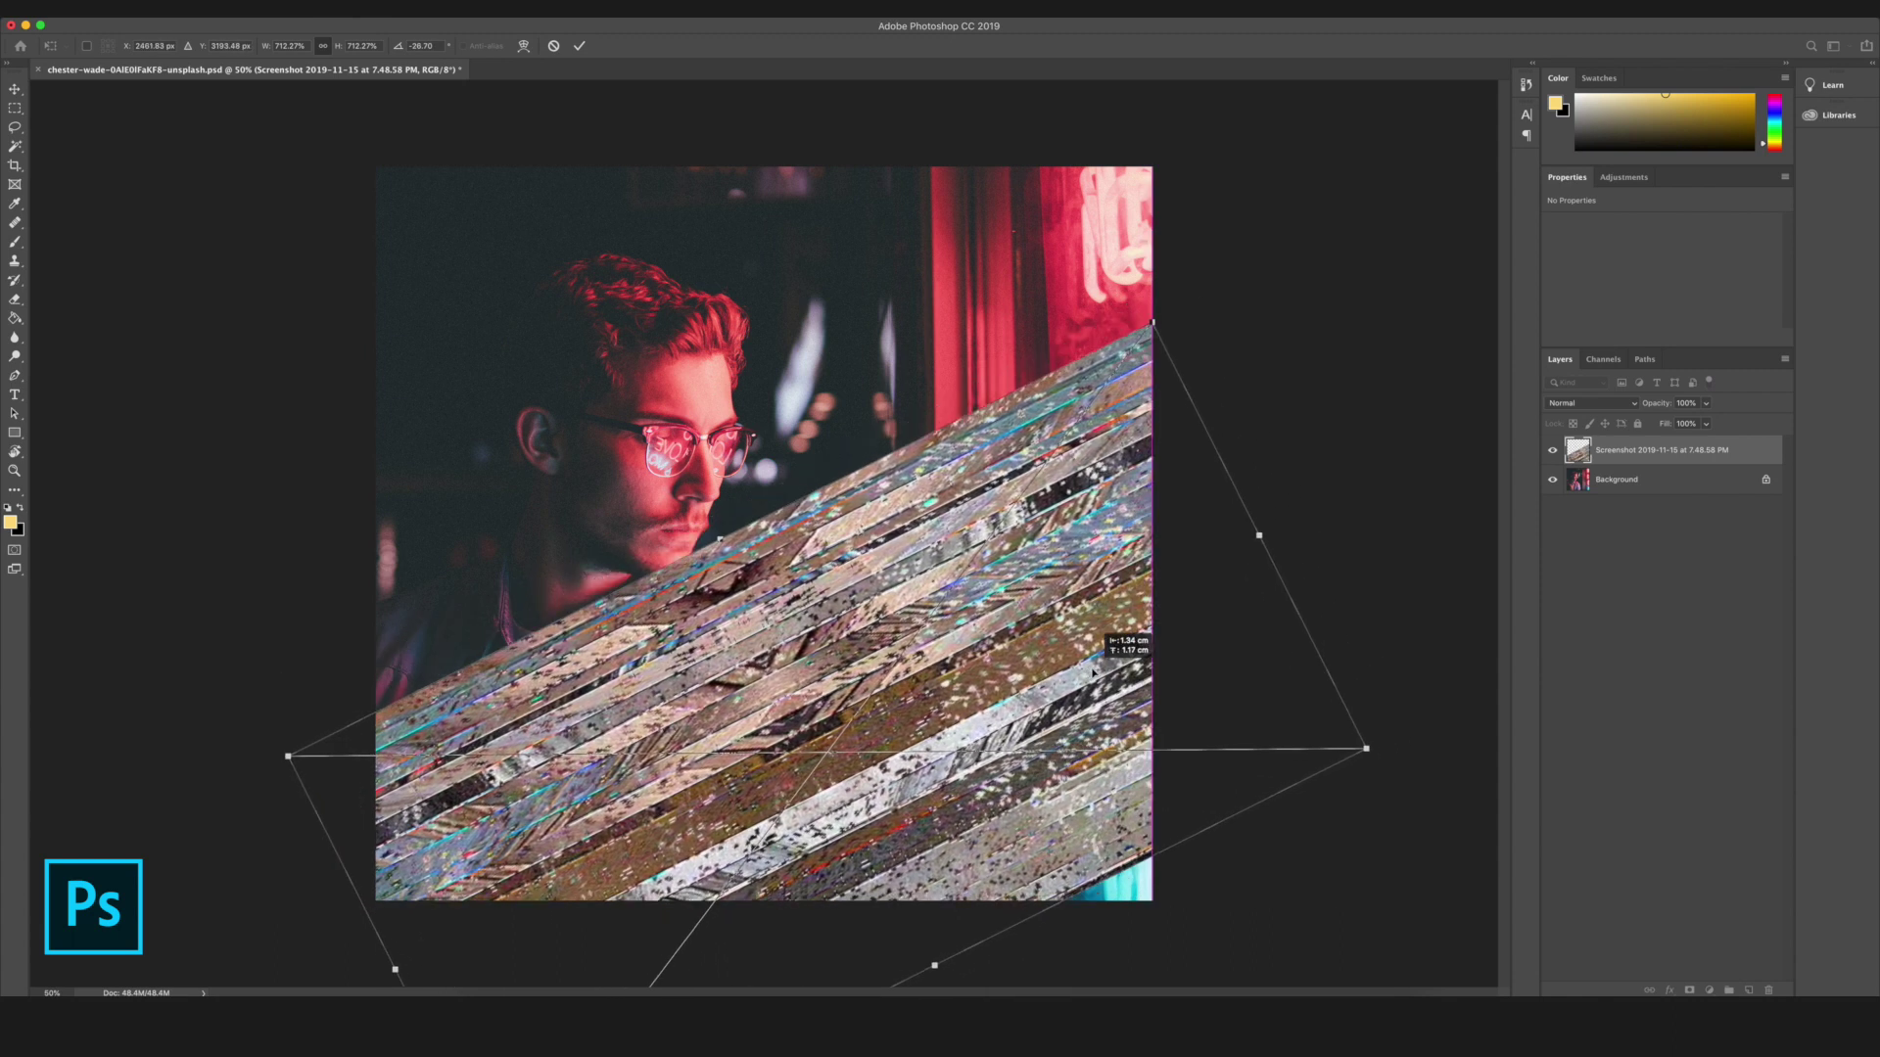
key(Return)
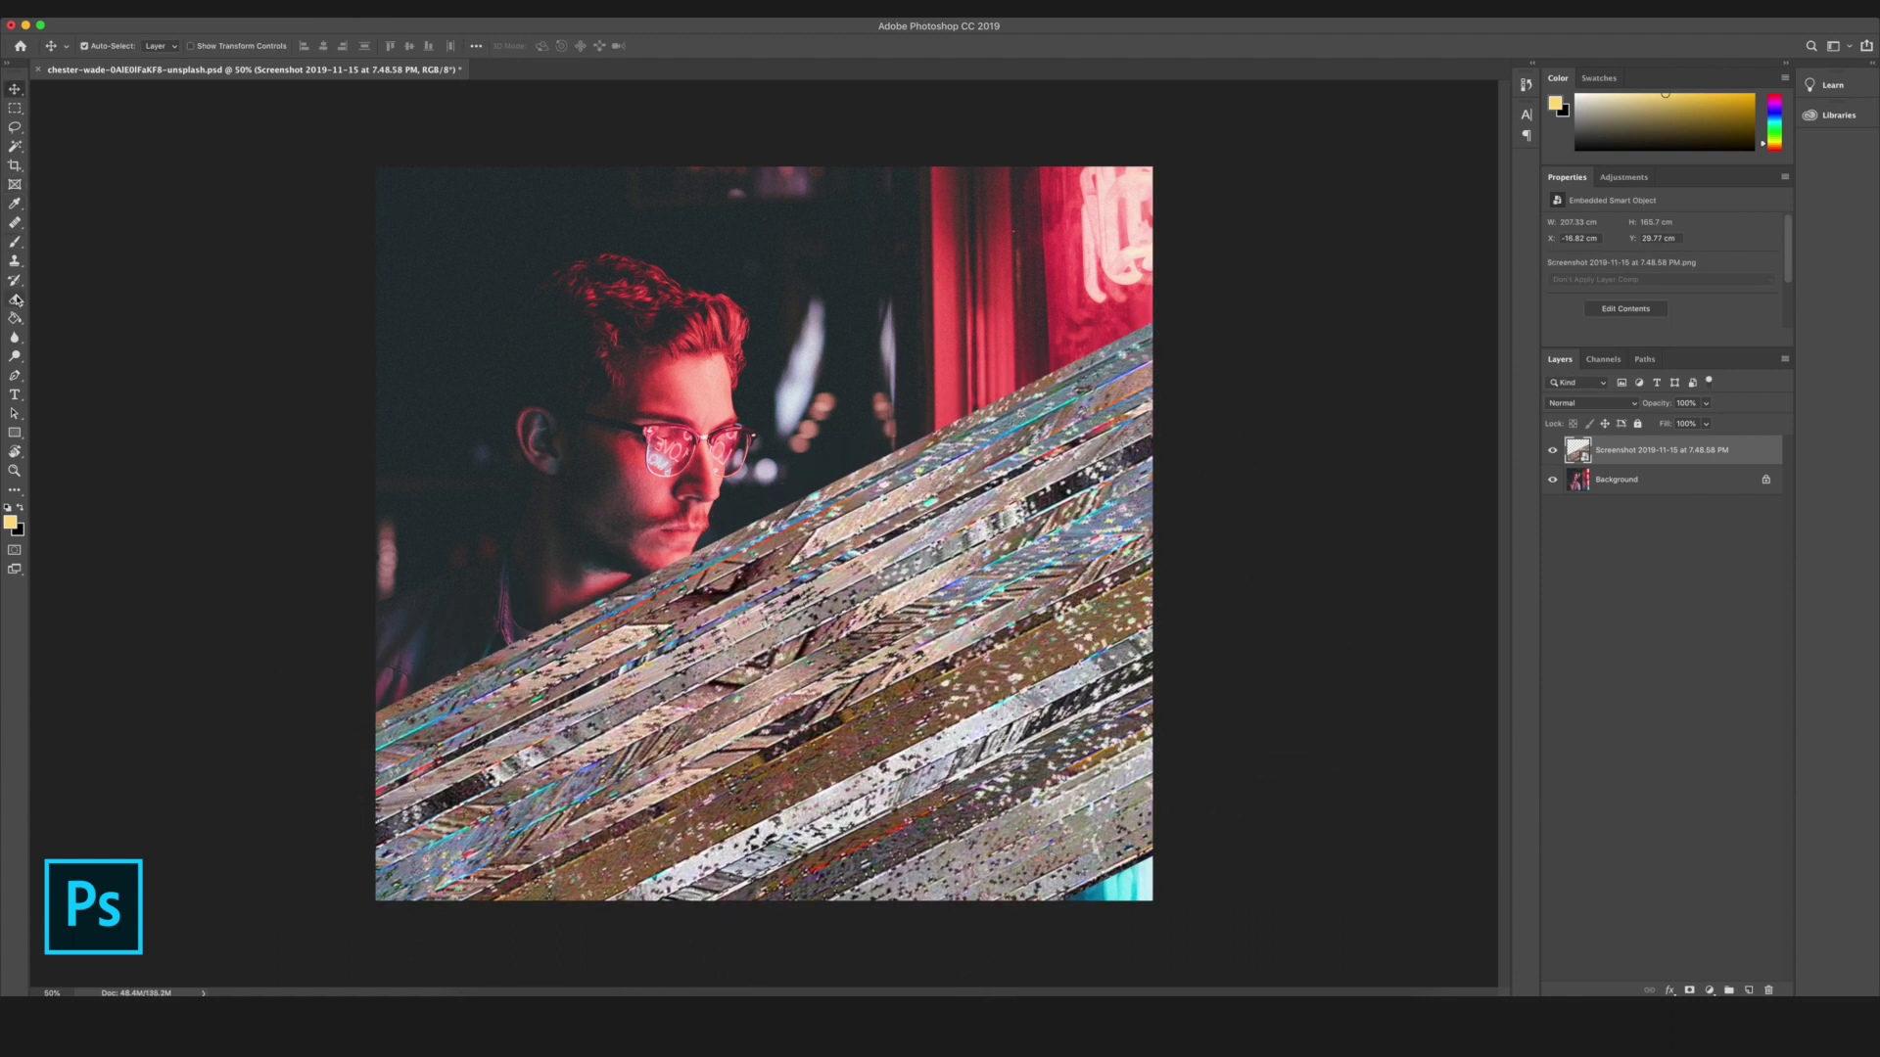
- Rasterize the glitch layer and softly erase its lower-right corner and its upper edge with the Eraser tool
click(16, 299)
click(797, 659)
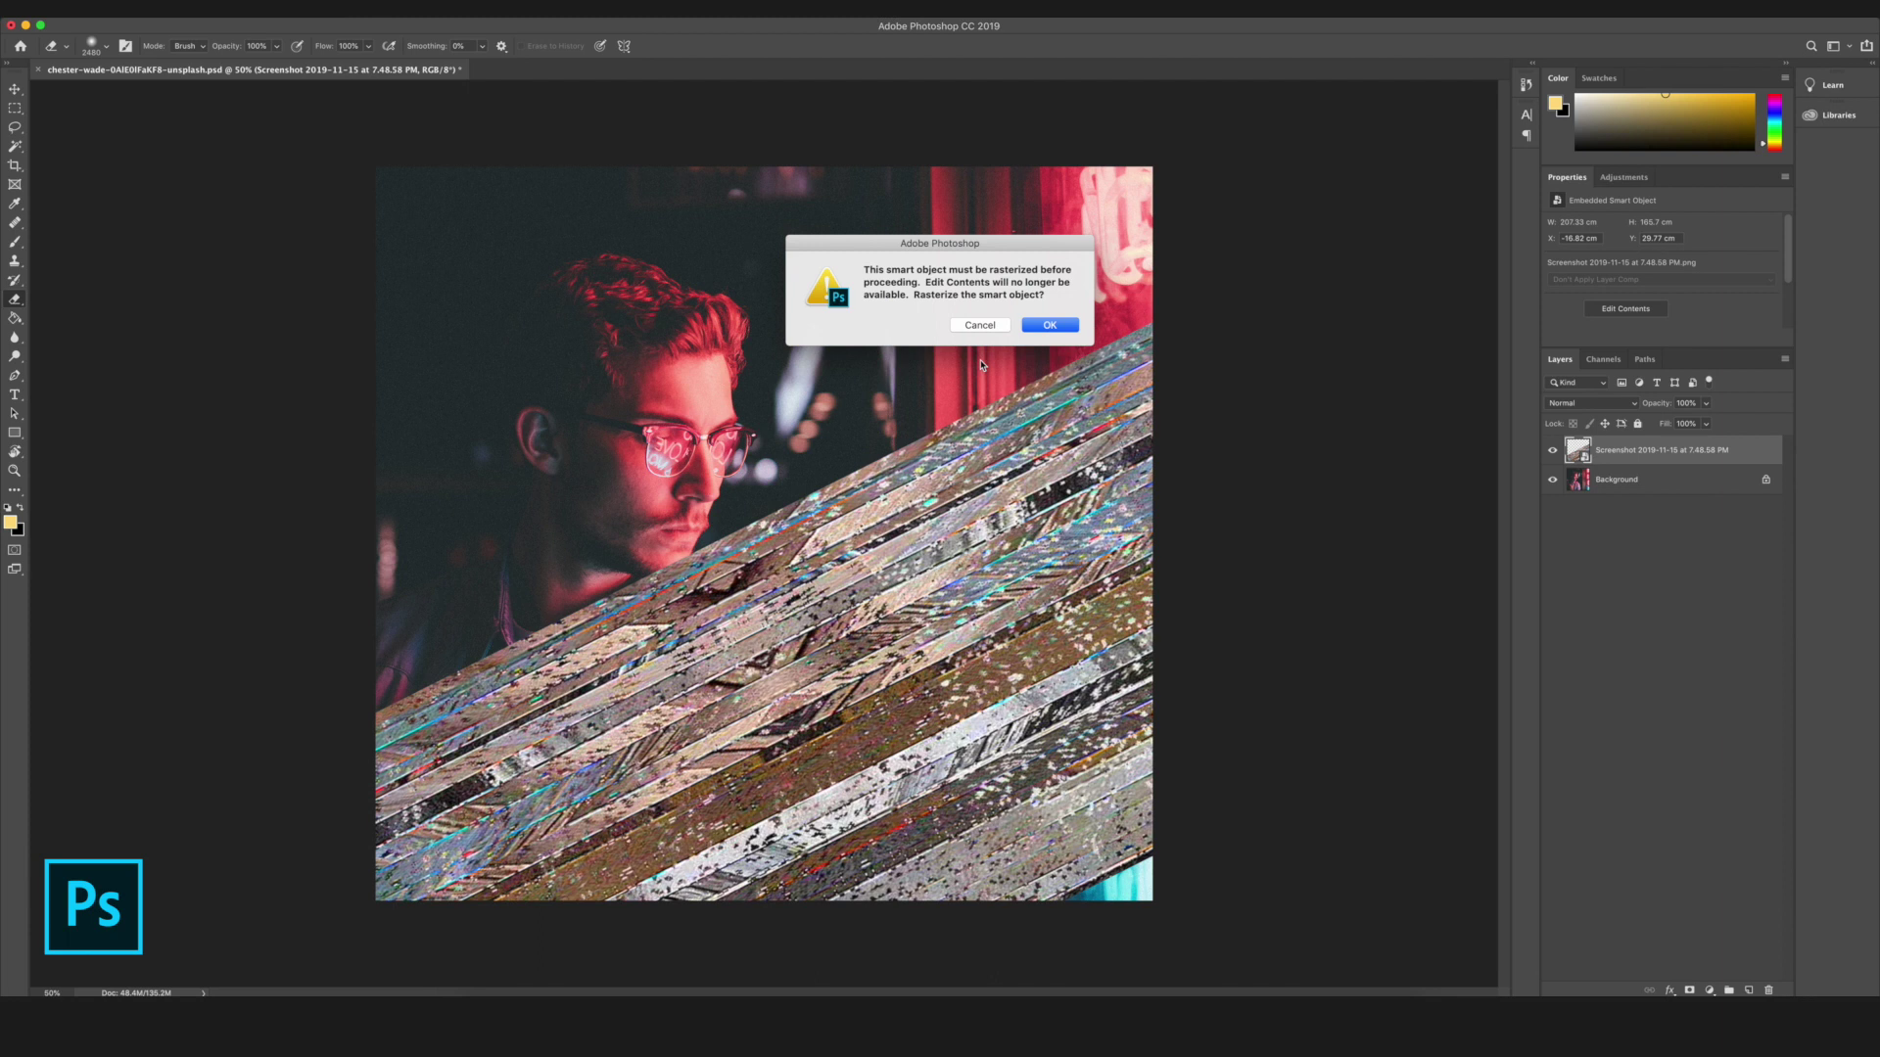
click(1041, 333)
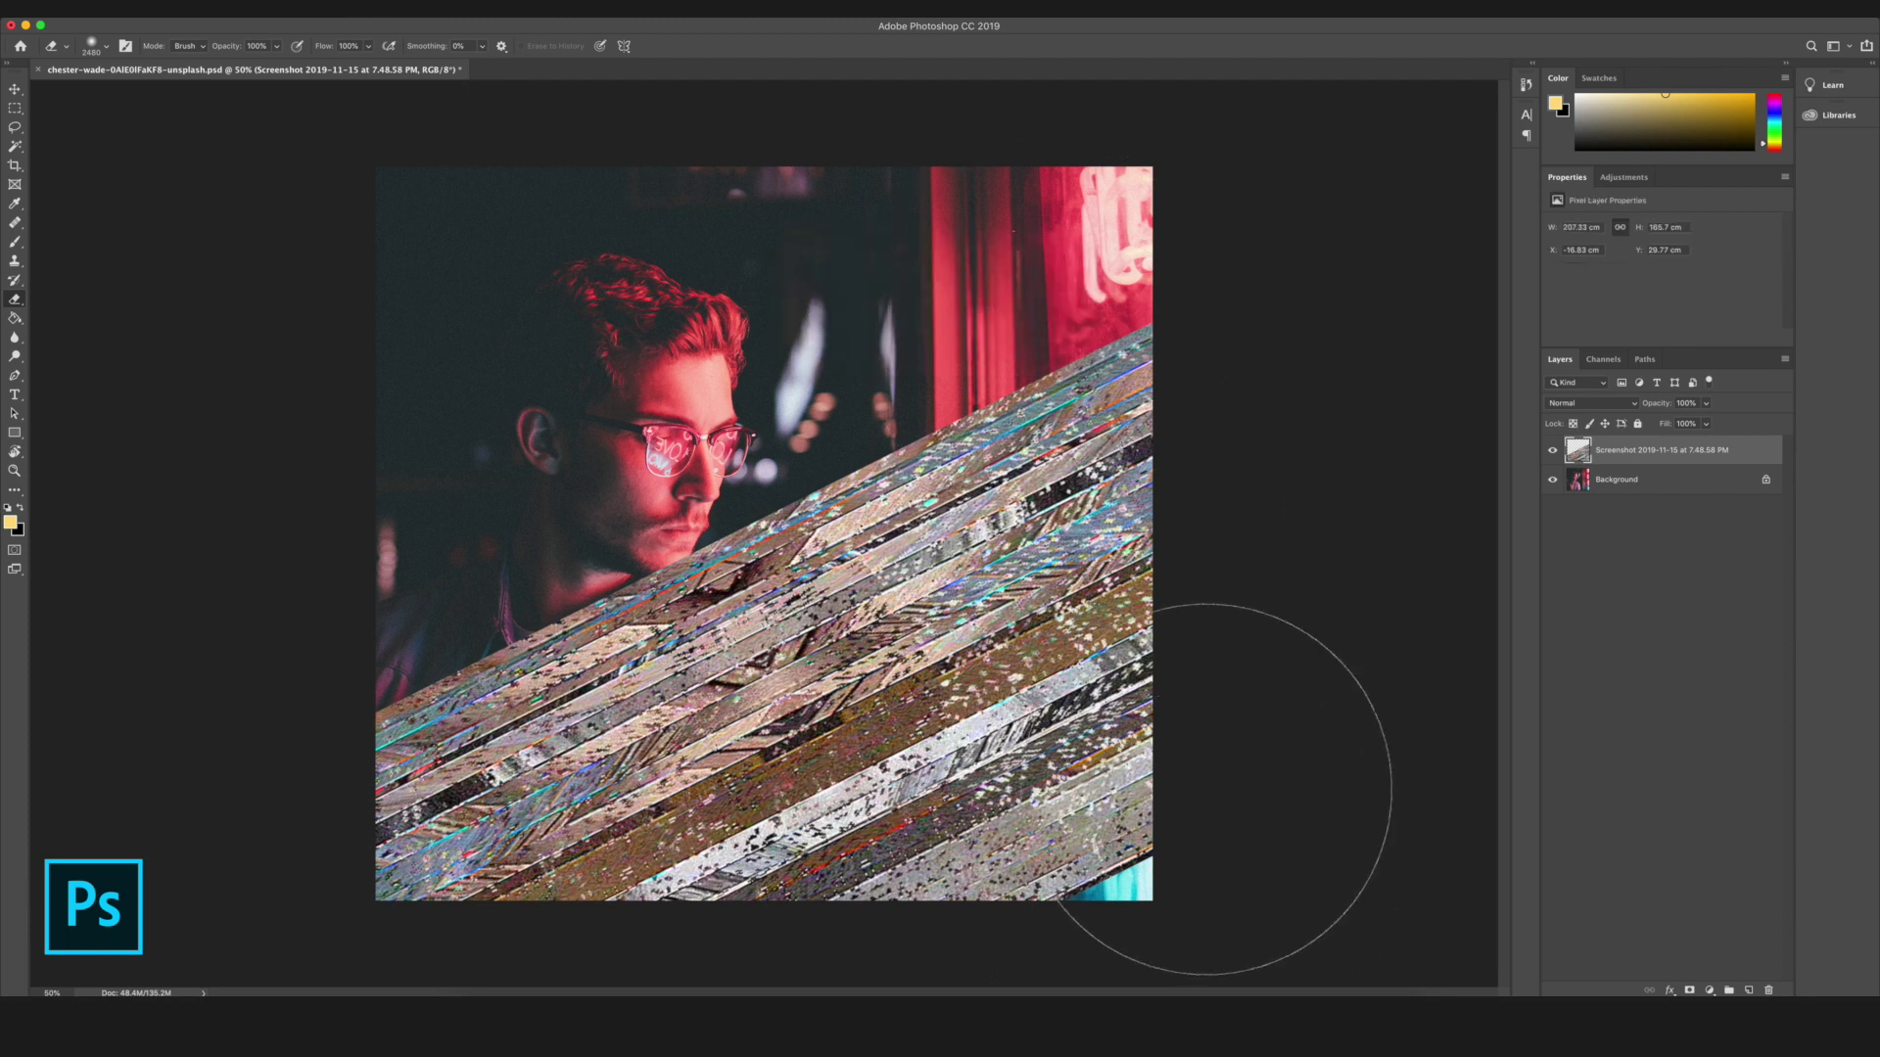
scroll(1214, 789, down, 5)
mouse_move(990, 797)
mouse_down()
mouse_move(1069, 764)
mouse_move(1023, 774)
mouse_up()
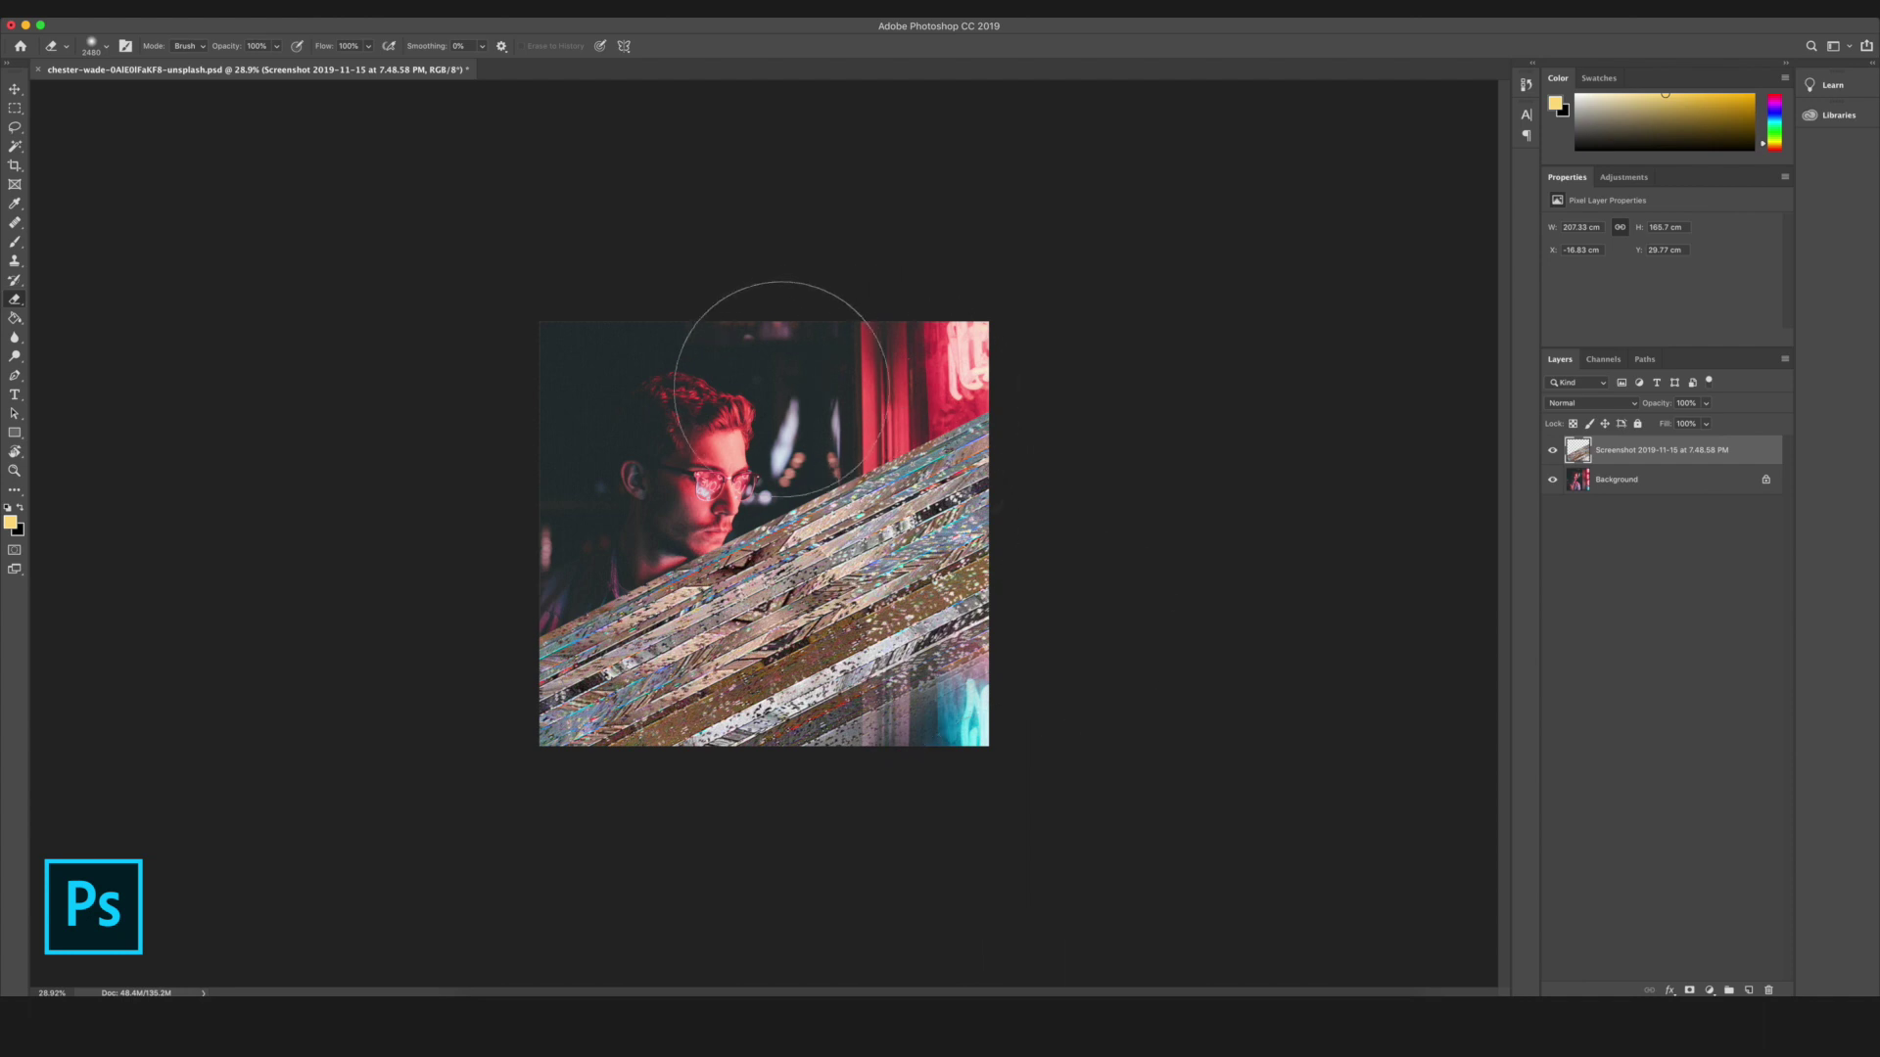
mouse_move(769, 396)
mouse_down()
mouse_move(719, 431)
mouse_move(782, 410)
mouse_move(679, 470)
mouse_move(516, 516)
mouse_move(999, 327)
mouse_move(797, 369)
mouse_move(655, 472)
mouse_up()
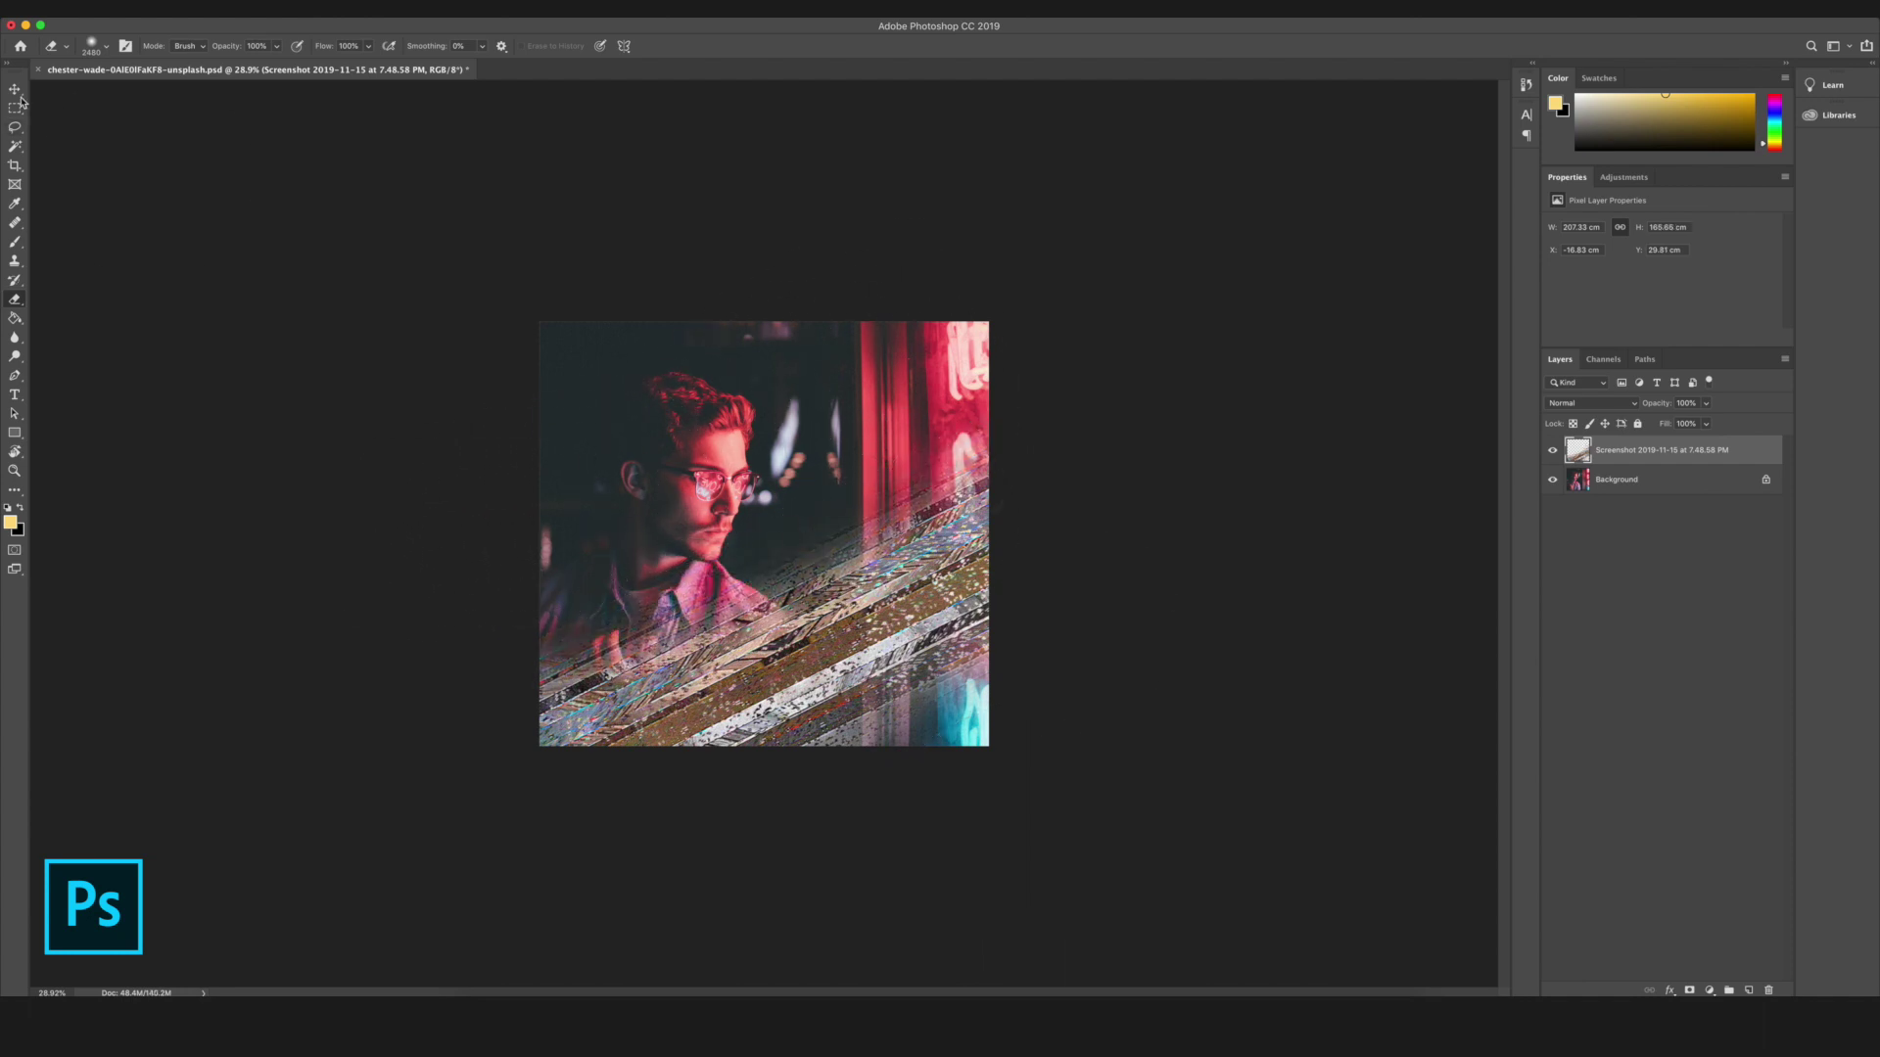
- Set the glitch layer's blend mode to Color Dodge and its opacity to about 76%
click(16, 93)
click(1635, 404)
key(Down)
key(Down)
key(Down)
key(Down)
key(Down)
key(Down)
key(Down)
key(Down)
key(Down)
key(Return)
click(1708, 405)
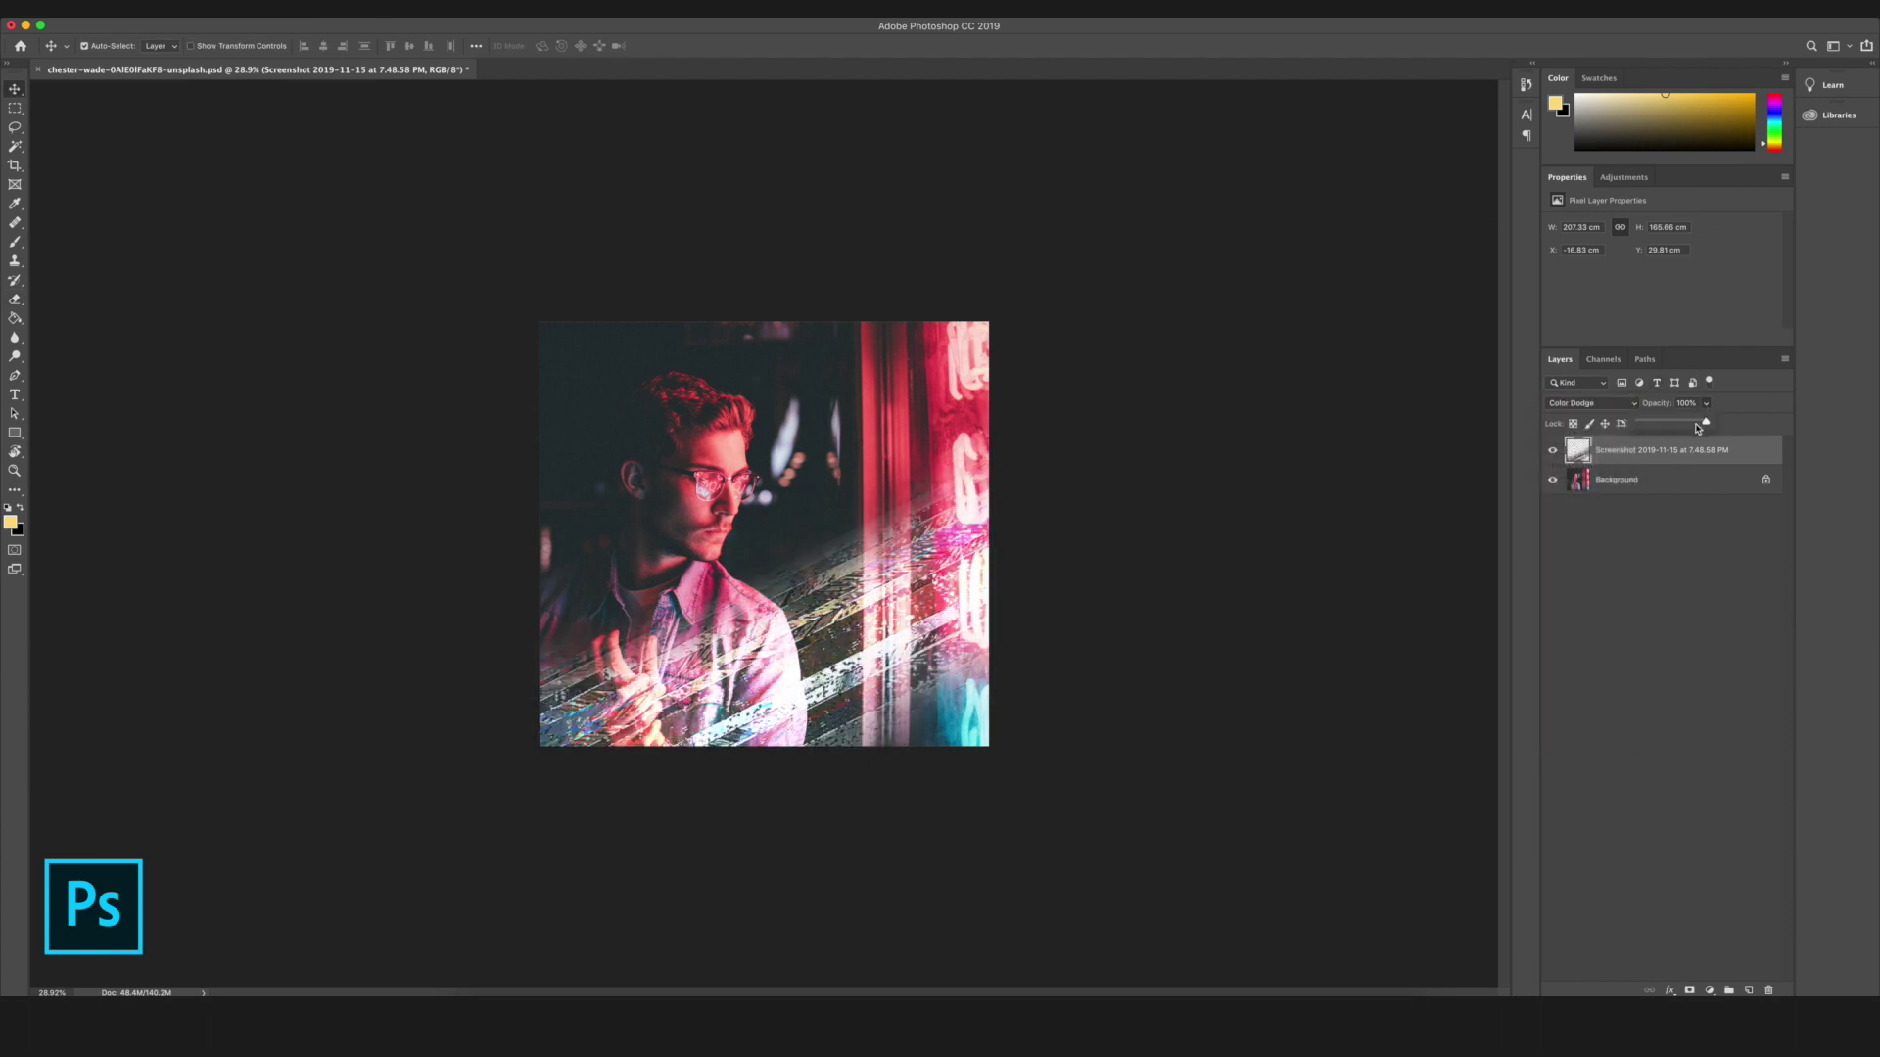
drag(1697, 428, 1693, 423)
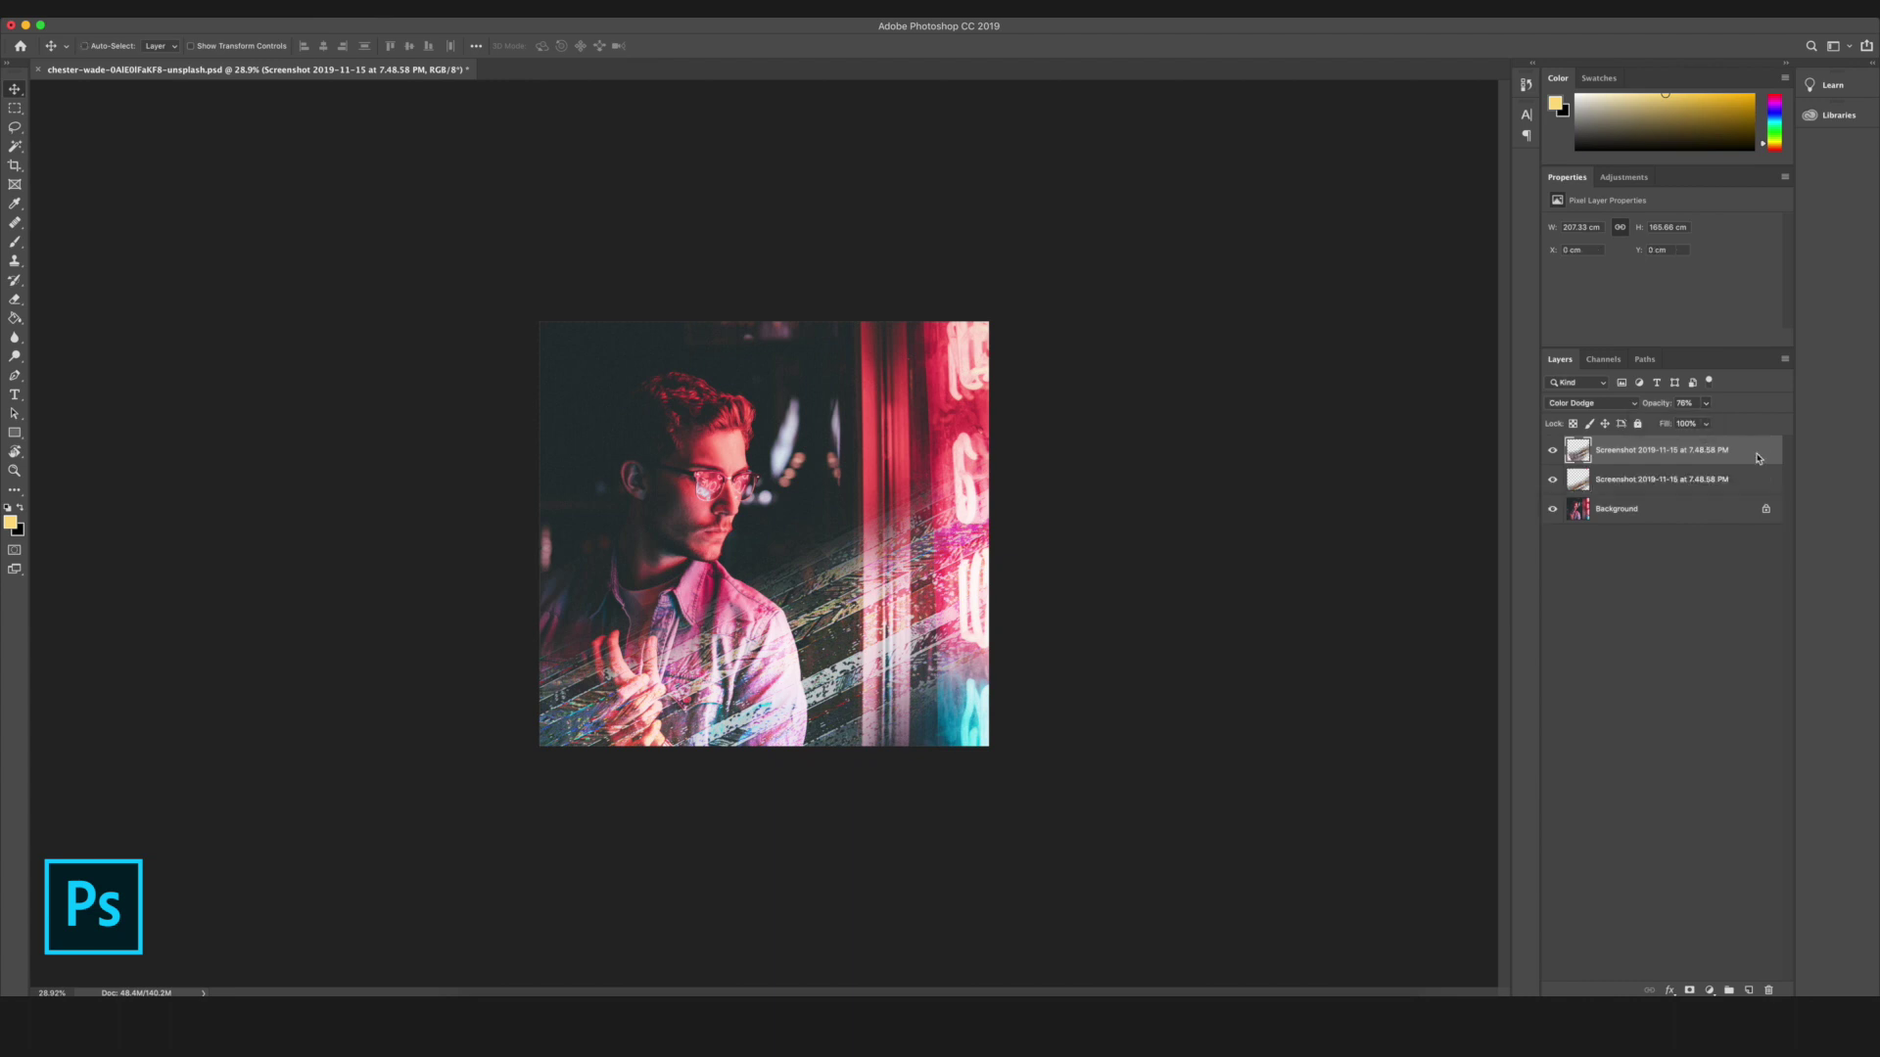
- Duplicate the Color Dodge glitch layer and move the copy diagonally up over the portrait's upper-left area
key(super+v)
key(super+t)
drag(954, 548, 724, 303)
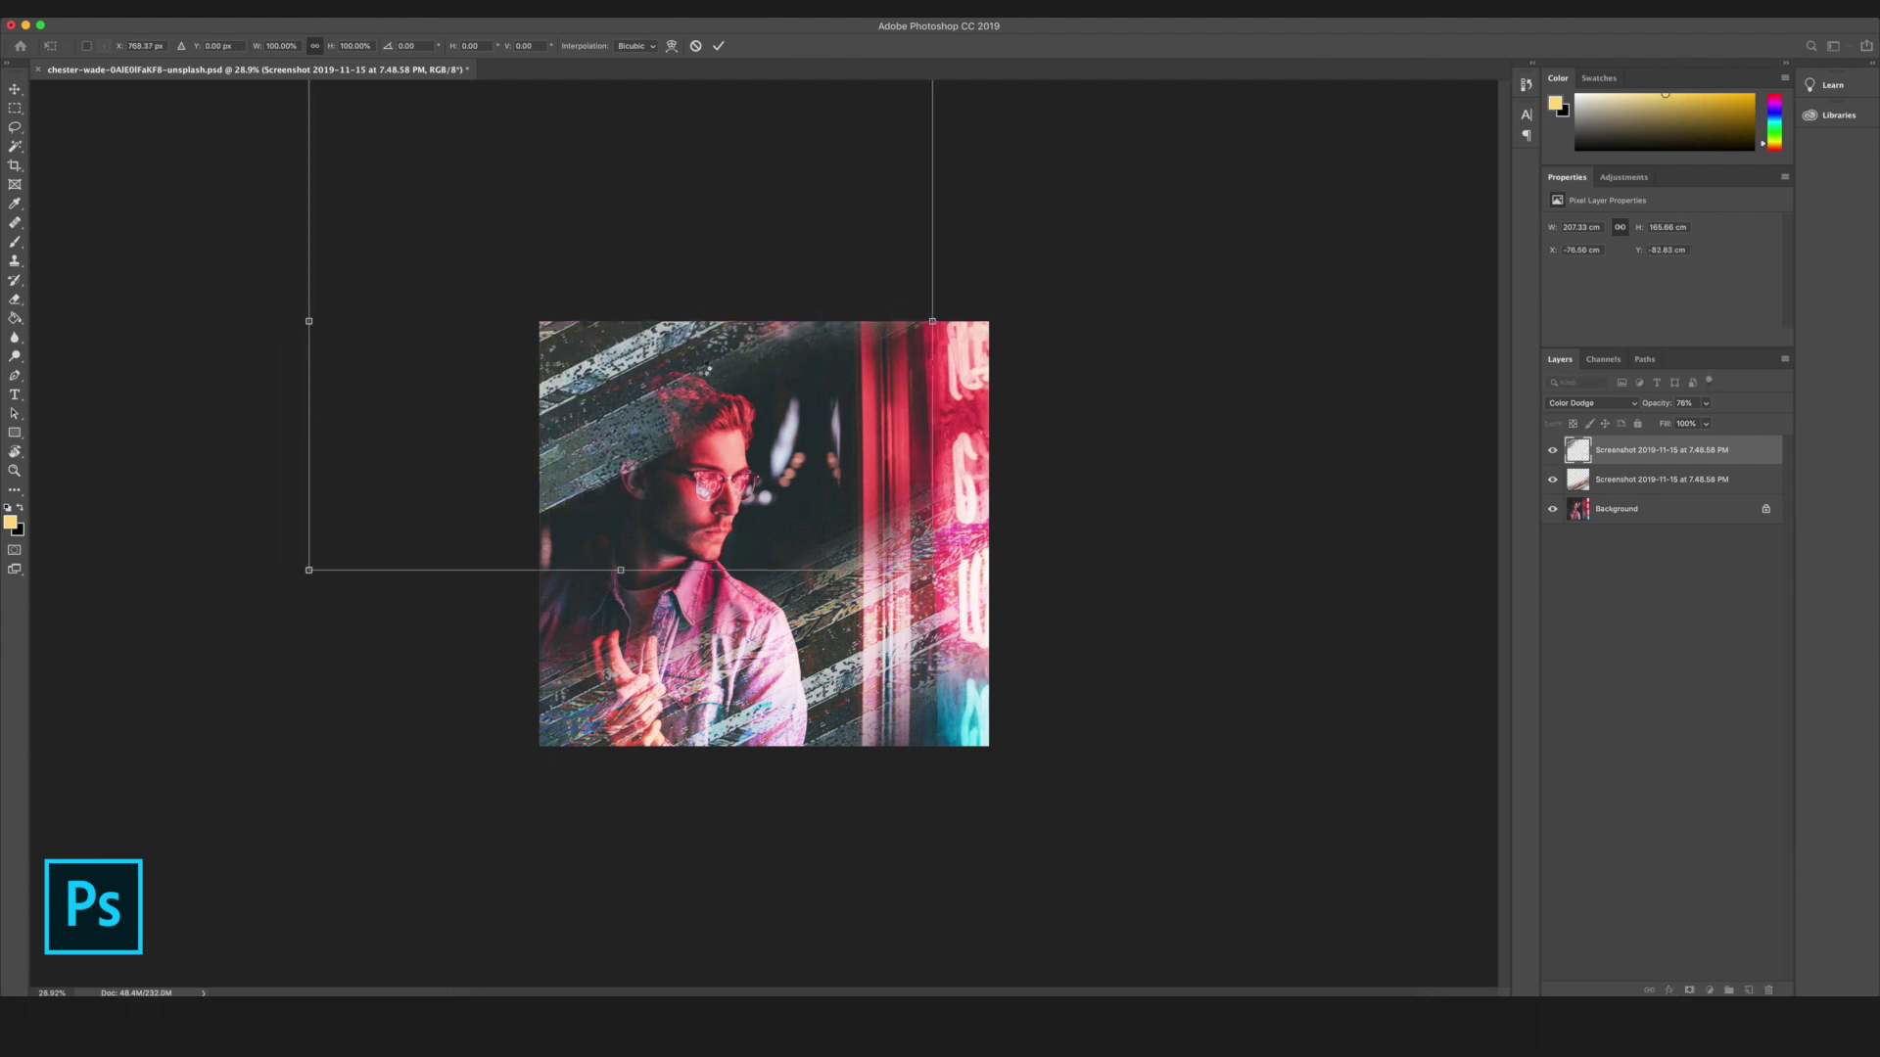
key(Return)
- Softly erase the copied glitch texture over the man's face and shoulder with the Eraser tool
click(15, 300)
drag(694, 480, 593, 587)
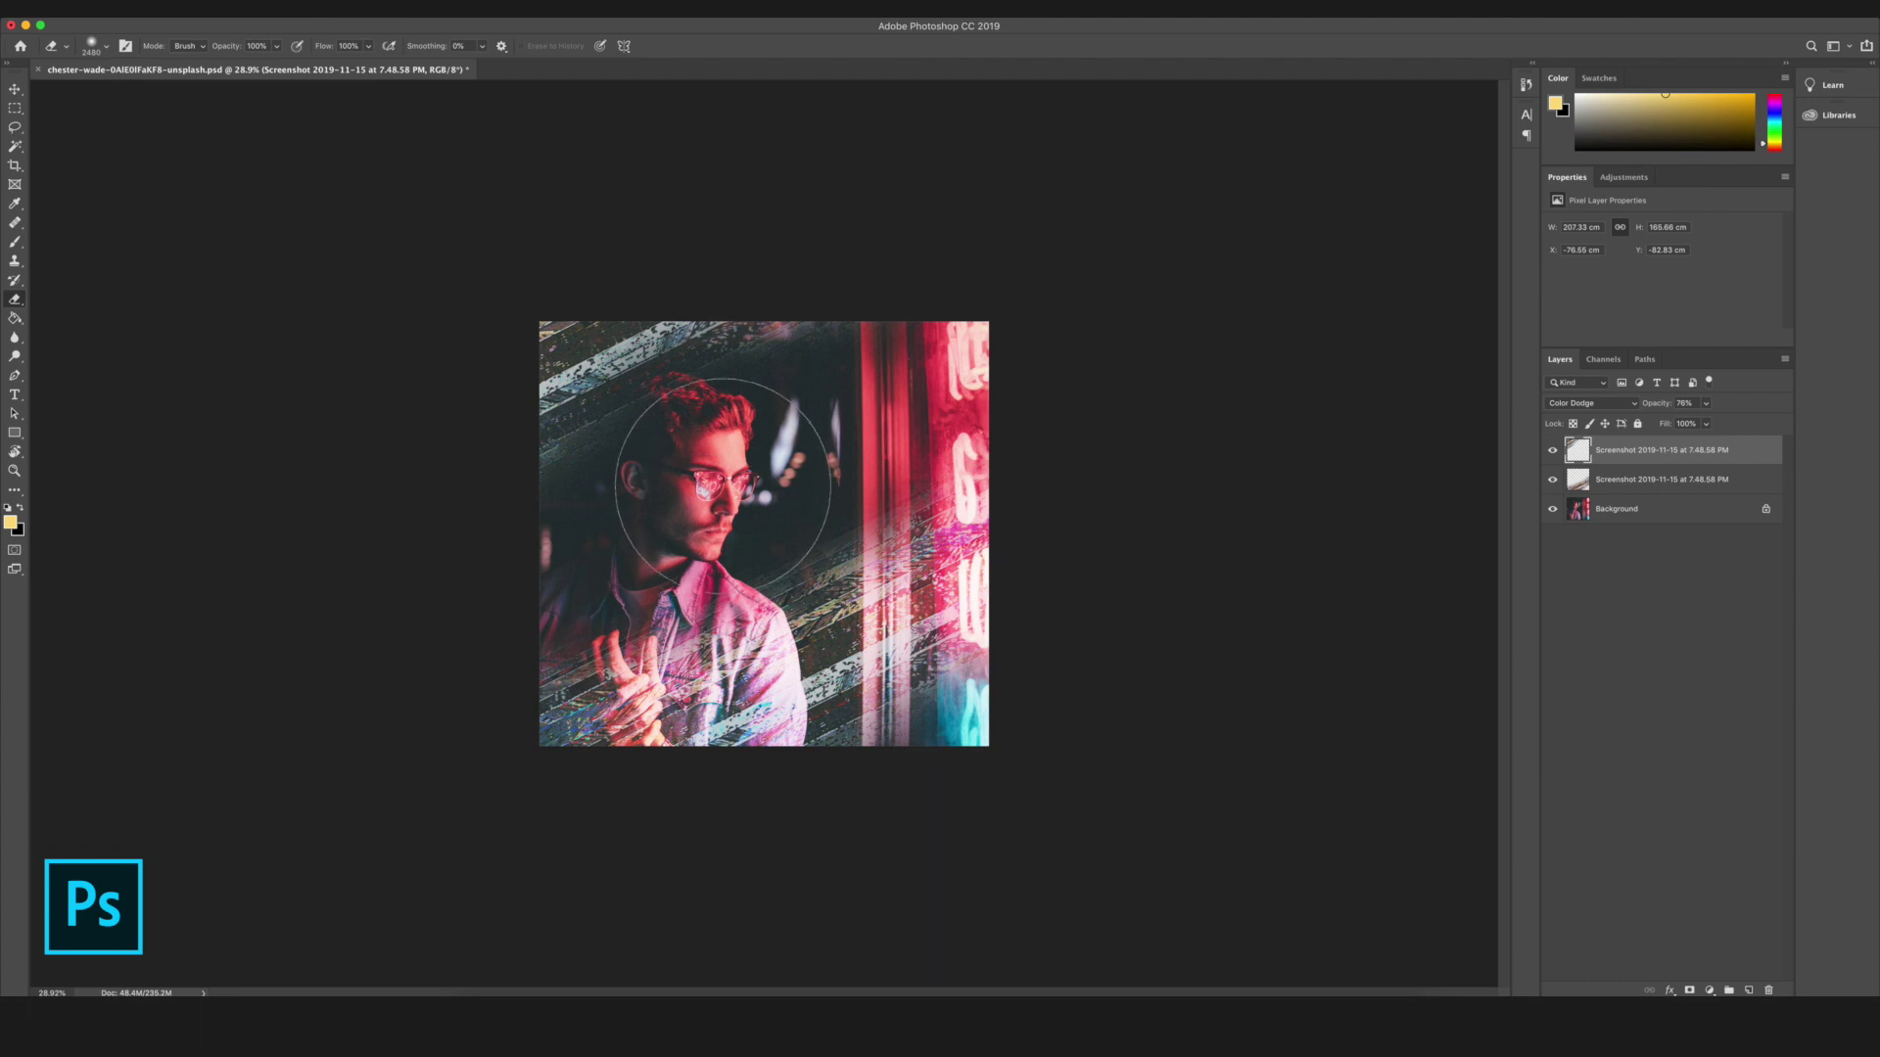
click(16, 89)
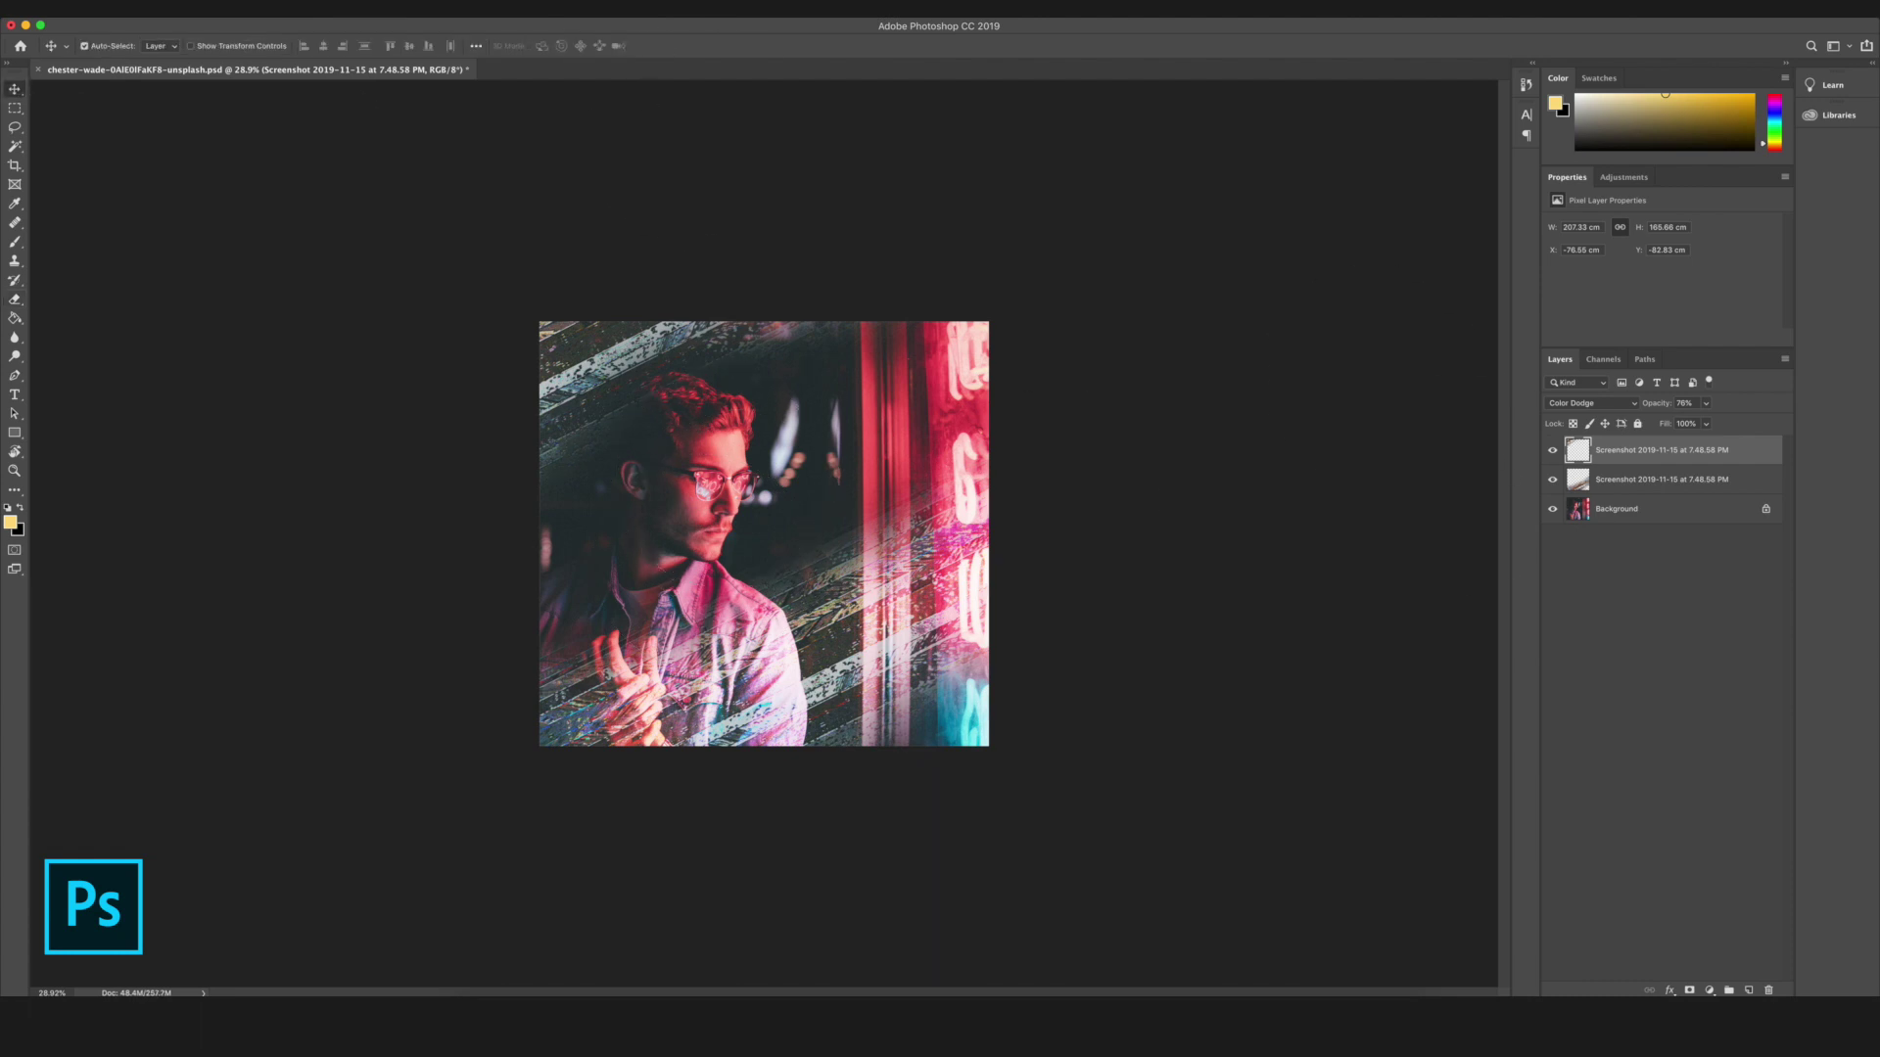
- Preview the Ektar 100 and RUP100 4/5 frames in Finder's Kodak overlays folder, and place RUP100 4/5.png onto the portrait in Photoshop
click(495, 989)
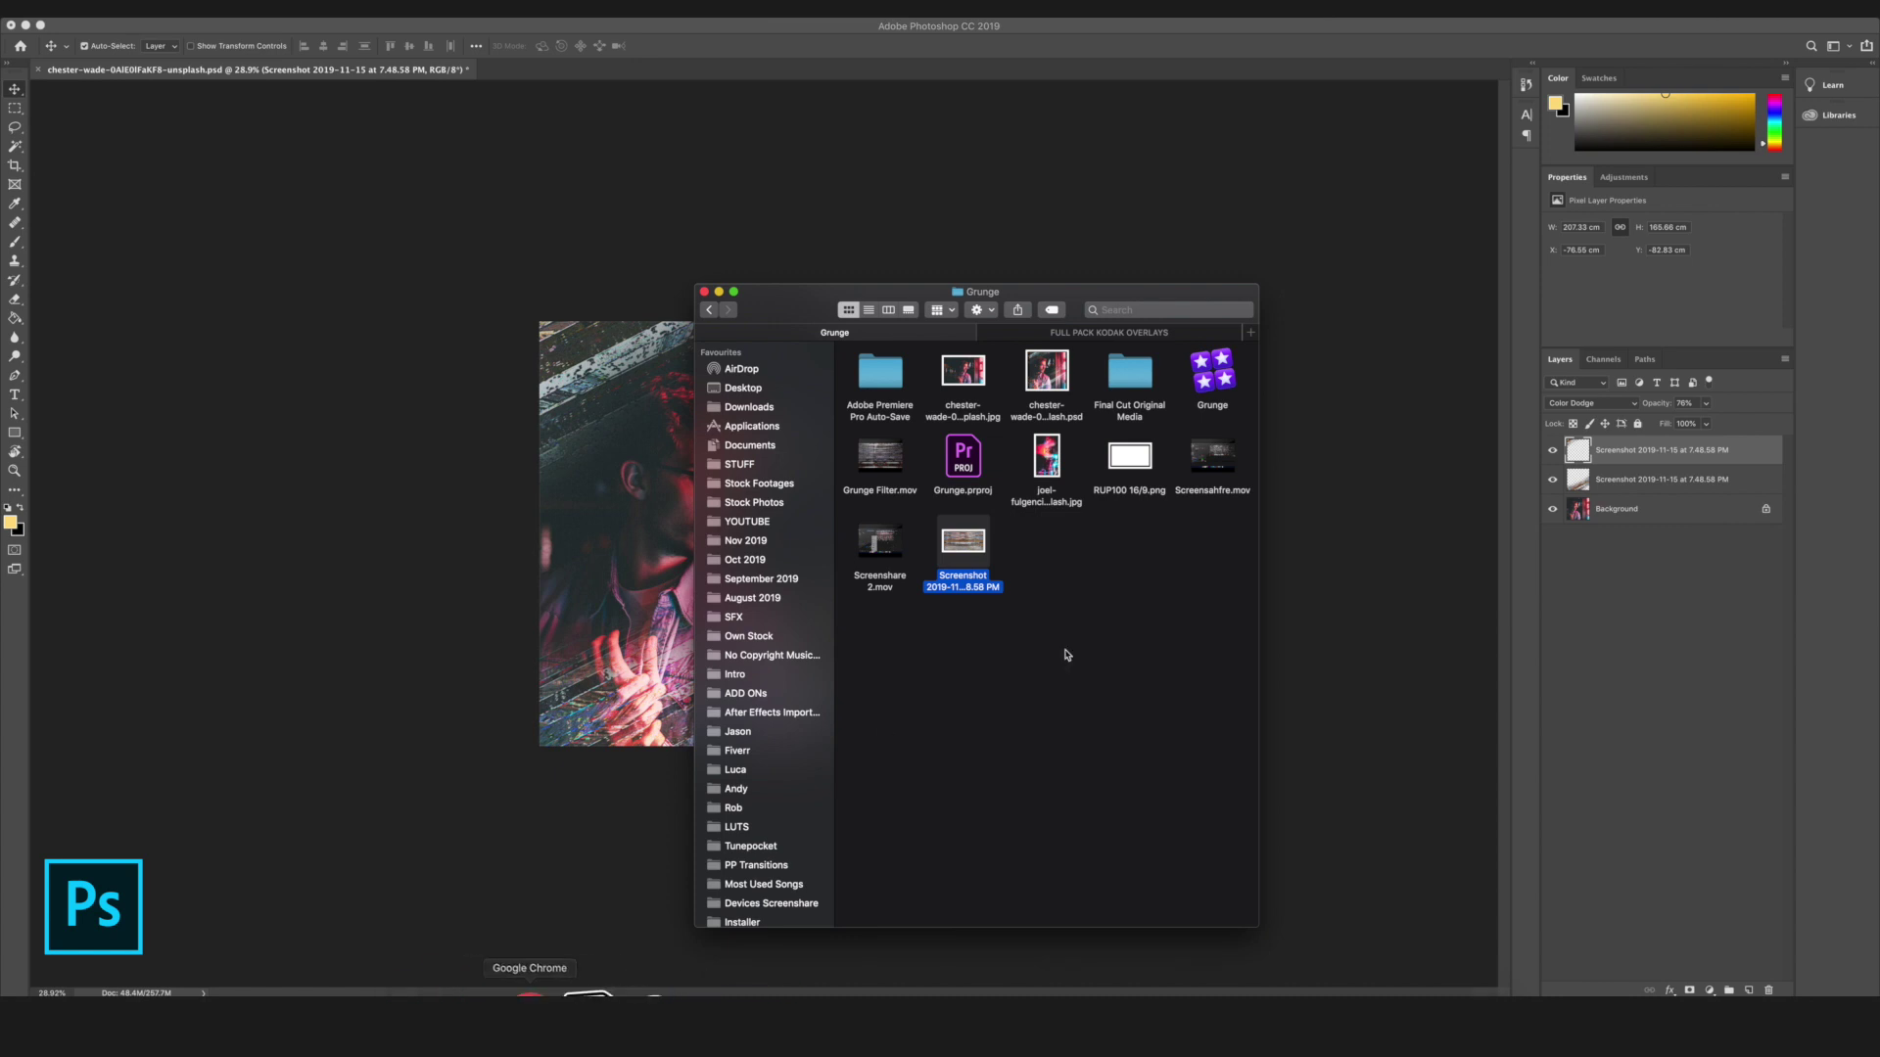
click(1026, 335)
click(1039, 389)
key(space)
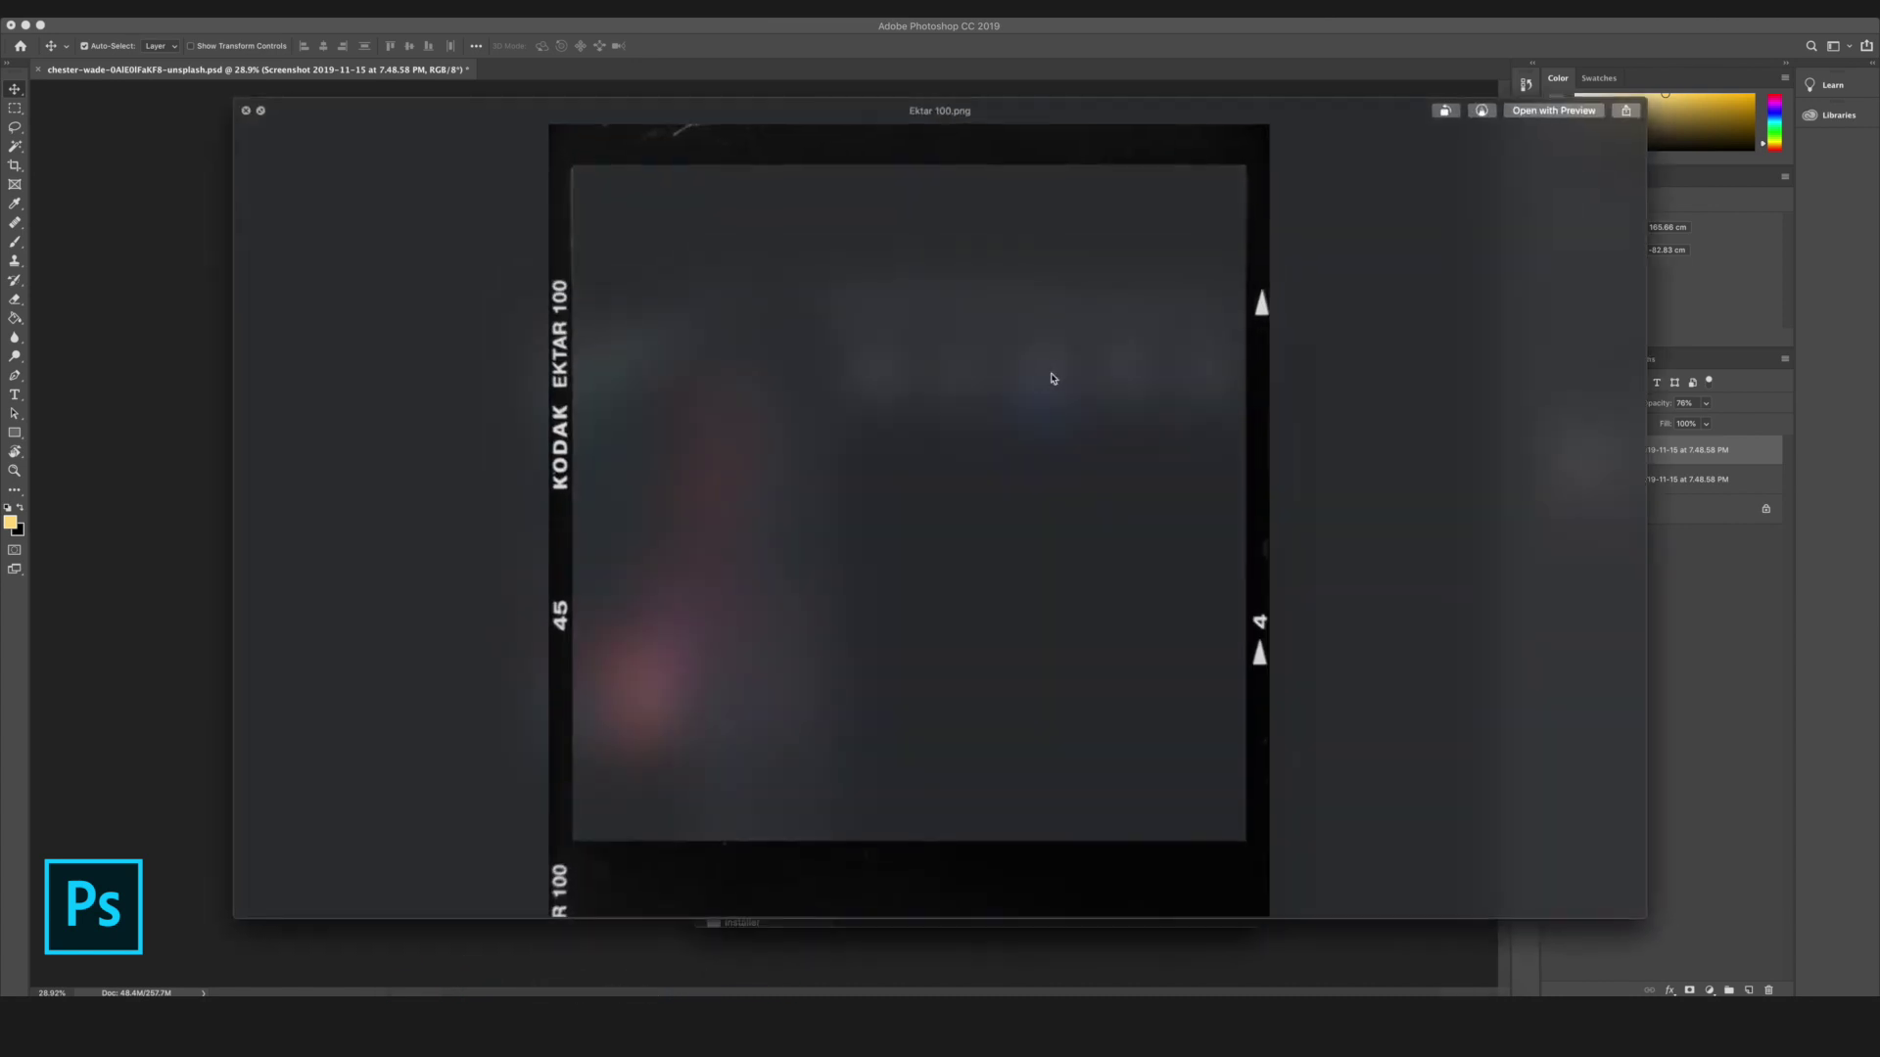
key(space)
click(1126, 377)
key(space)
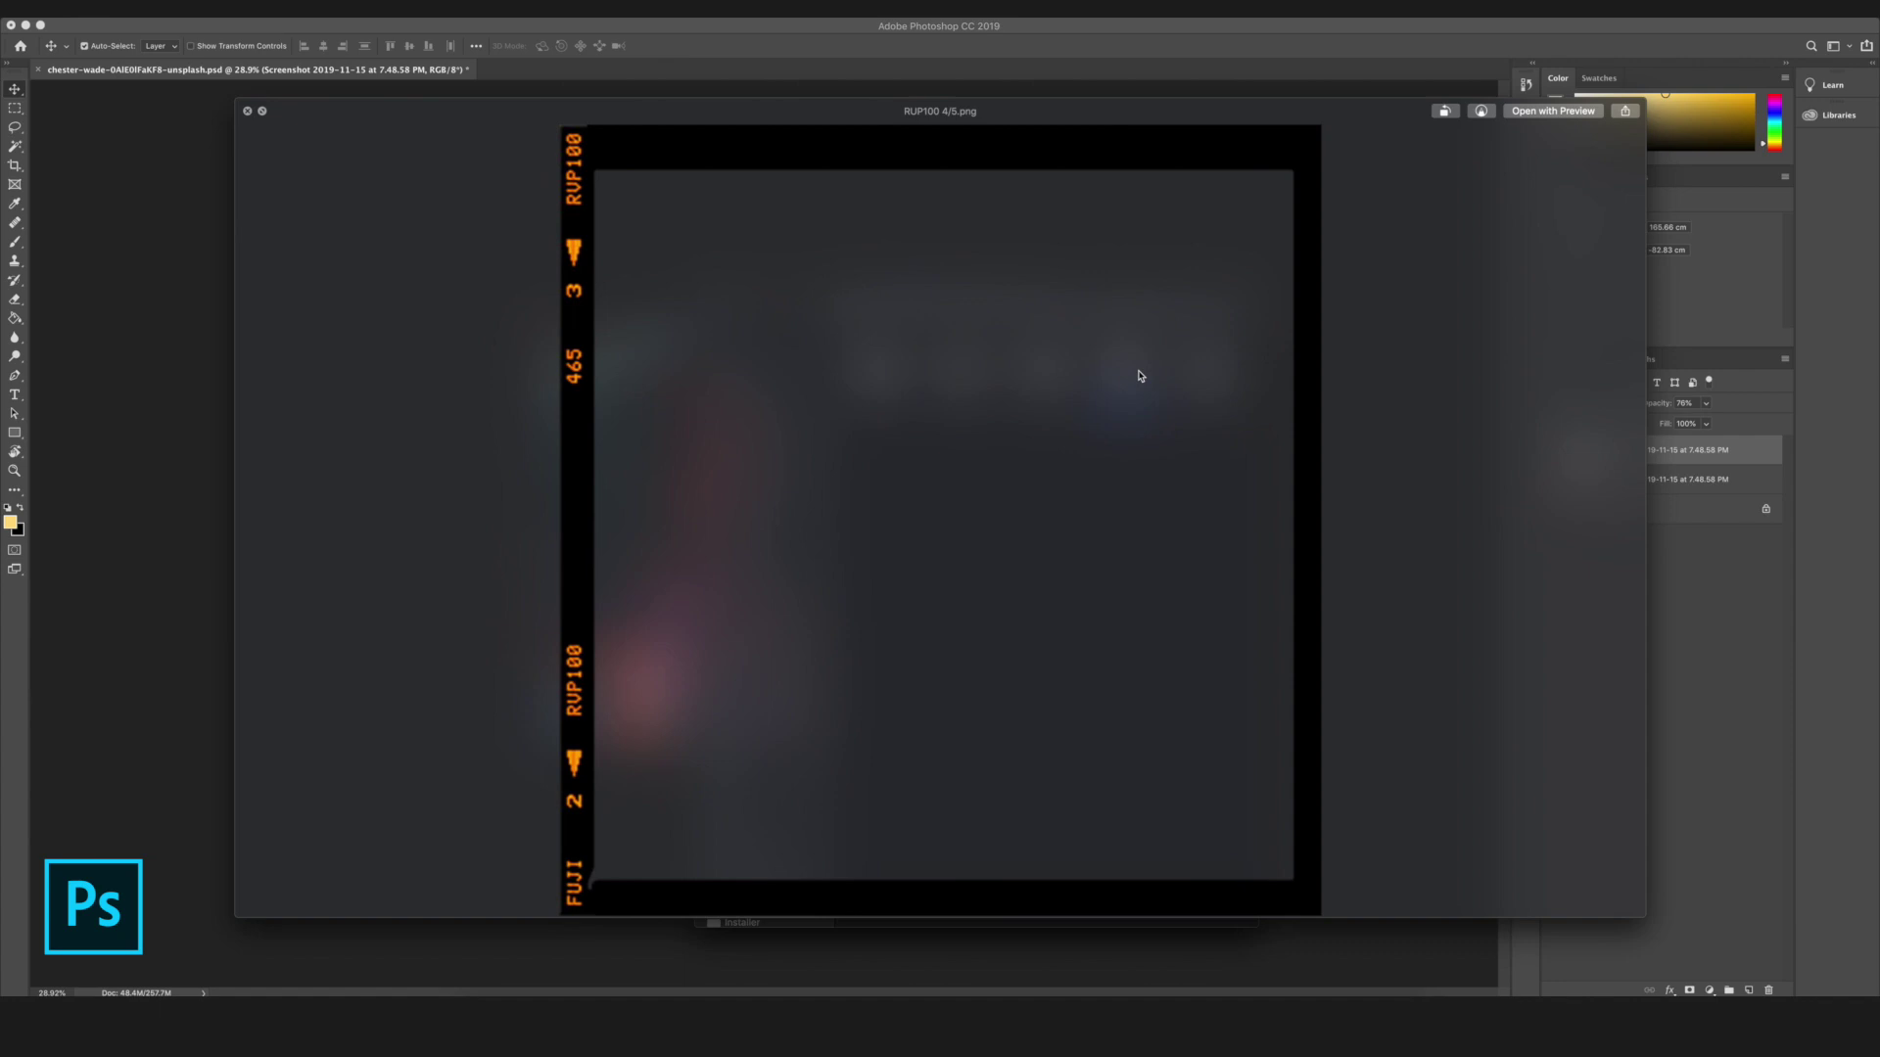
key(space)
drag(1126, 377, 626, 509)
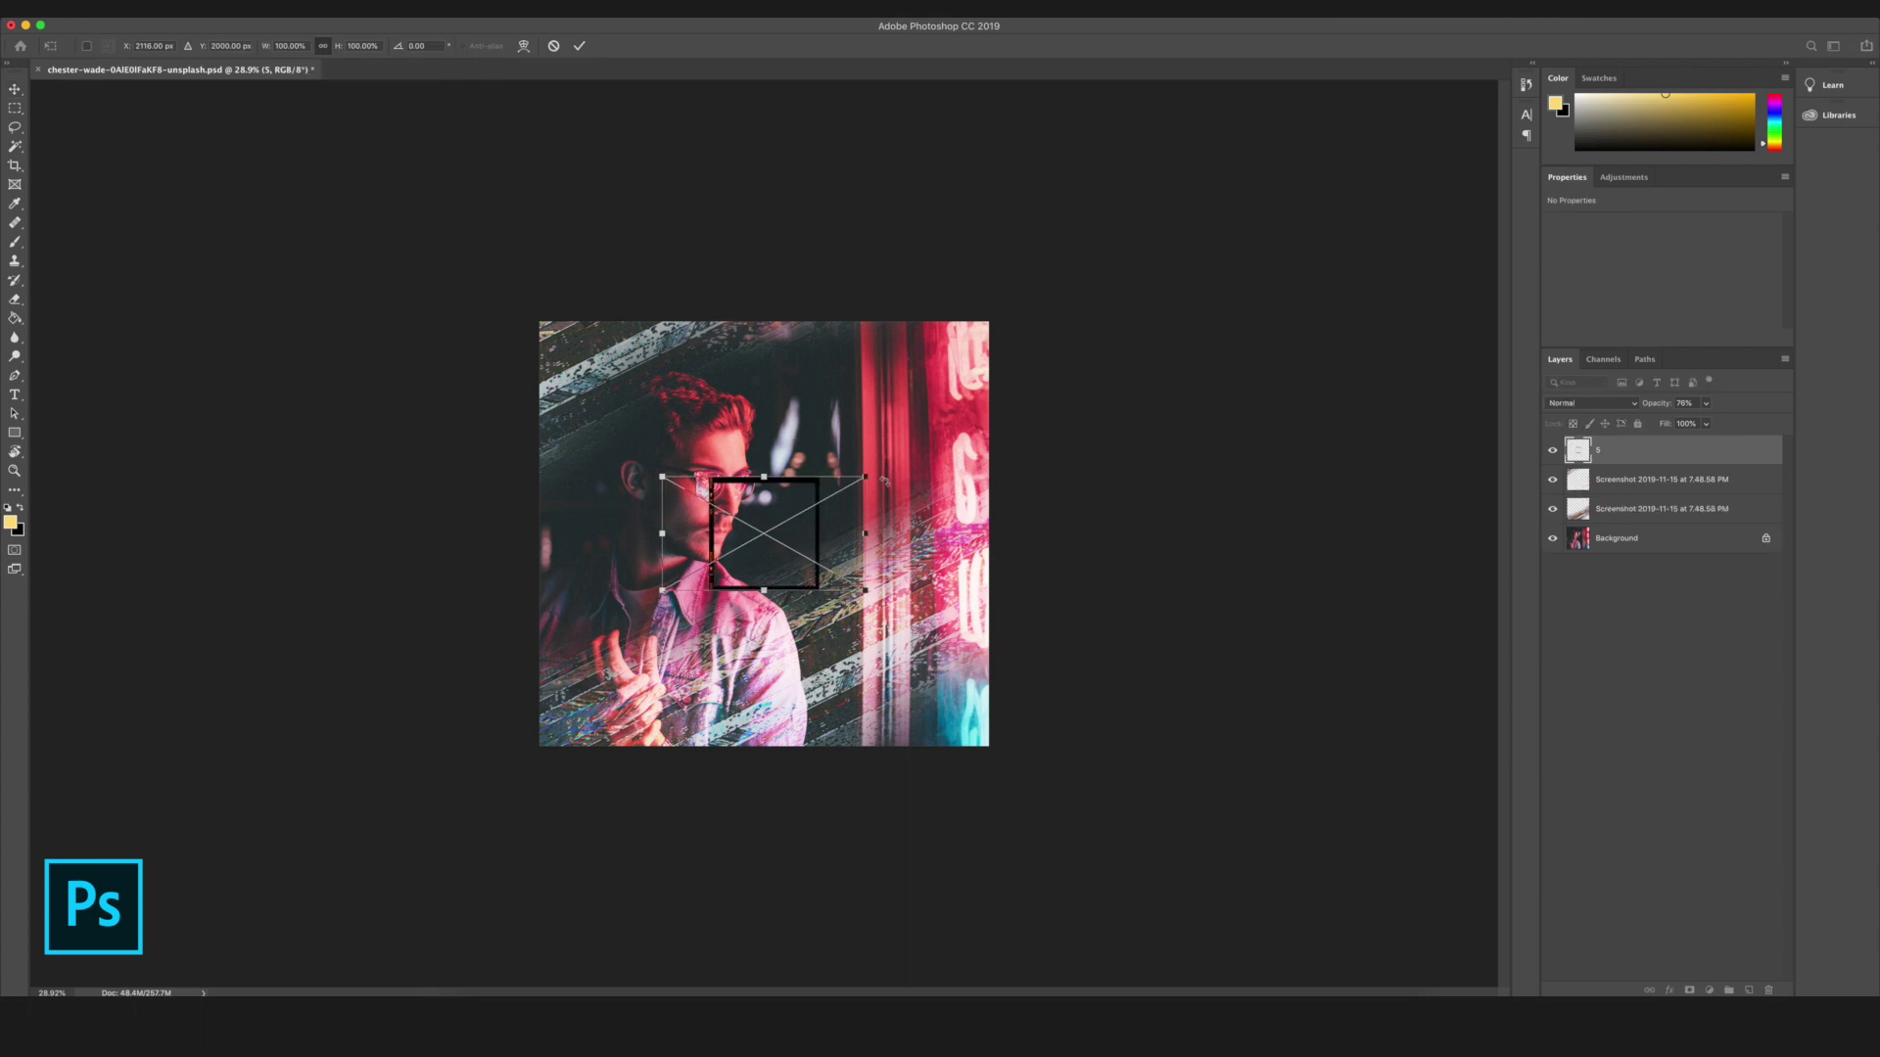
- Enlarge the placed RUP100 frame to about 405% so it borders the whole portrait, and compare the image with and without it
drag(866, 478, 1186, 294)
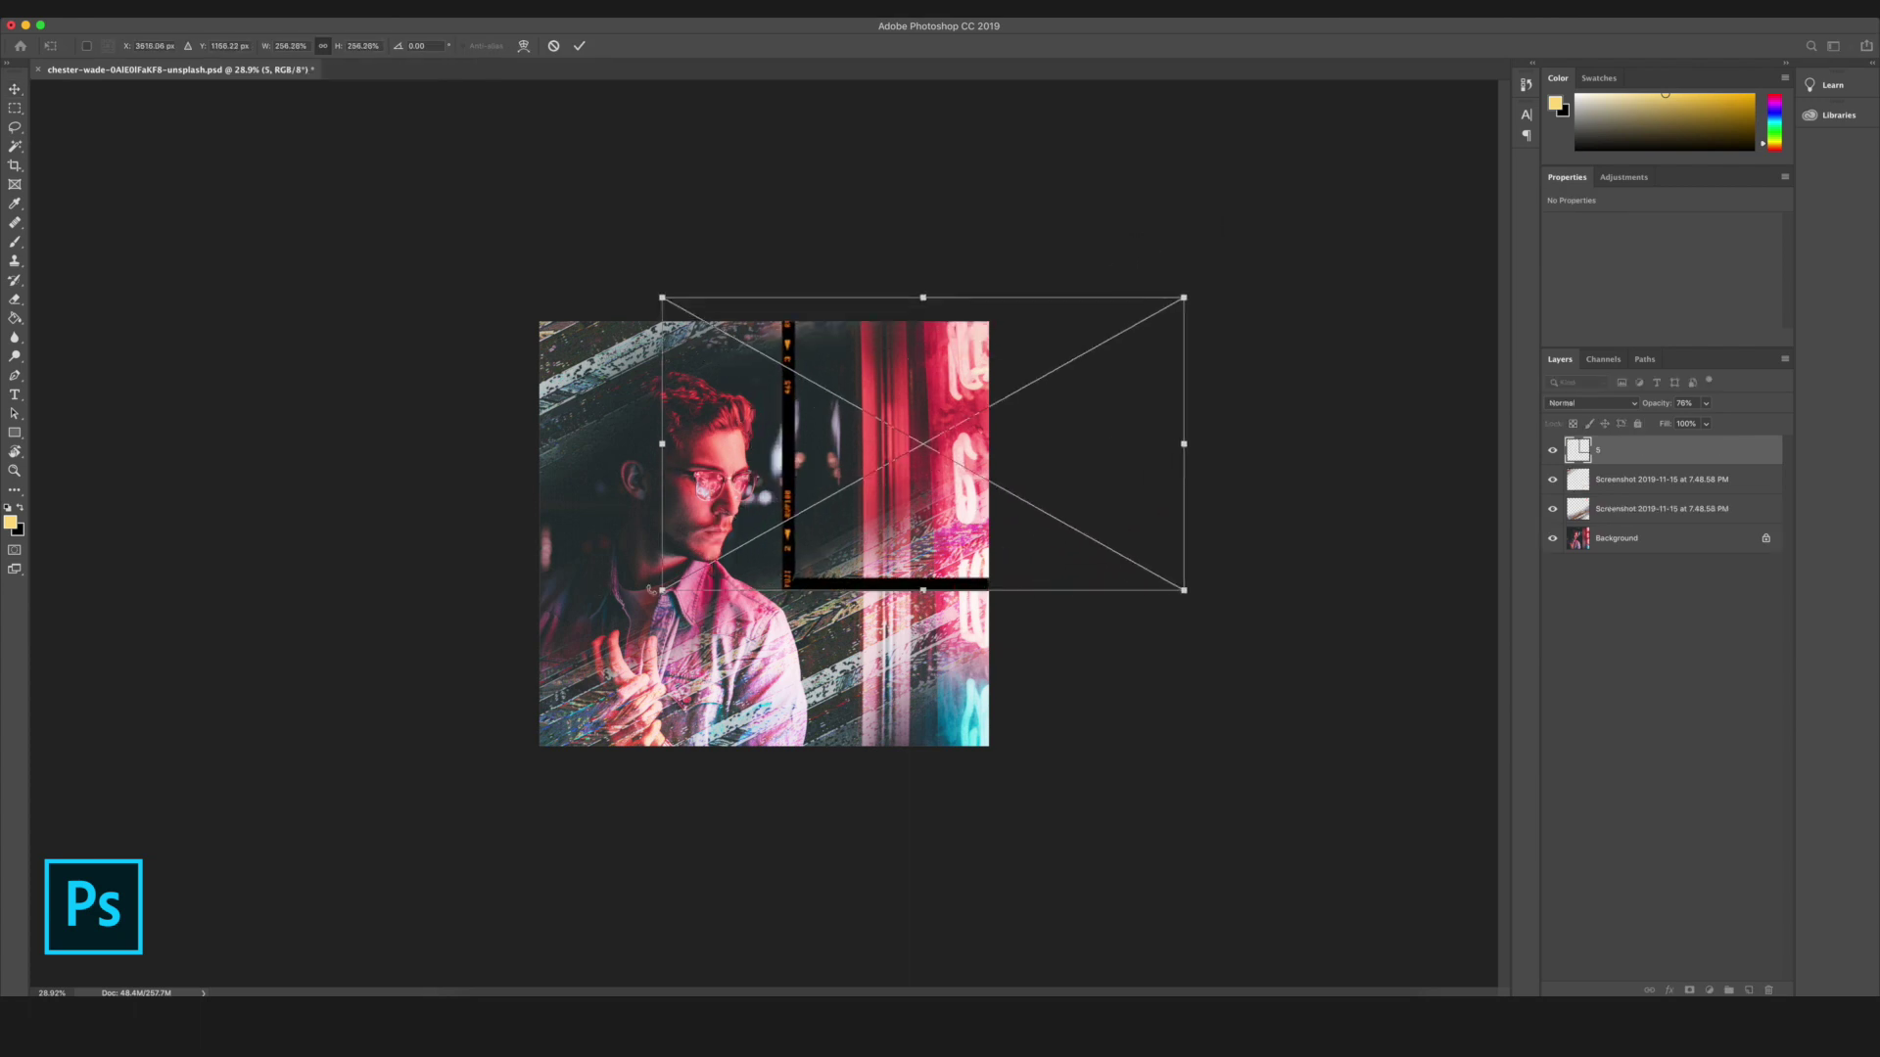
drag(661, 591, 404, 734)
drag(863, 582, 811, 607)
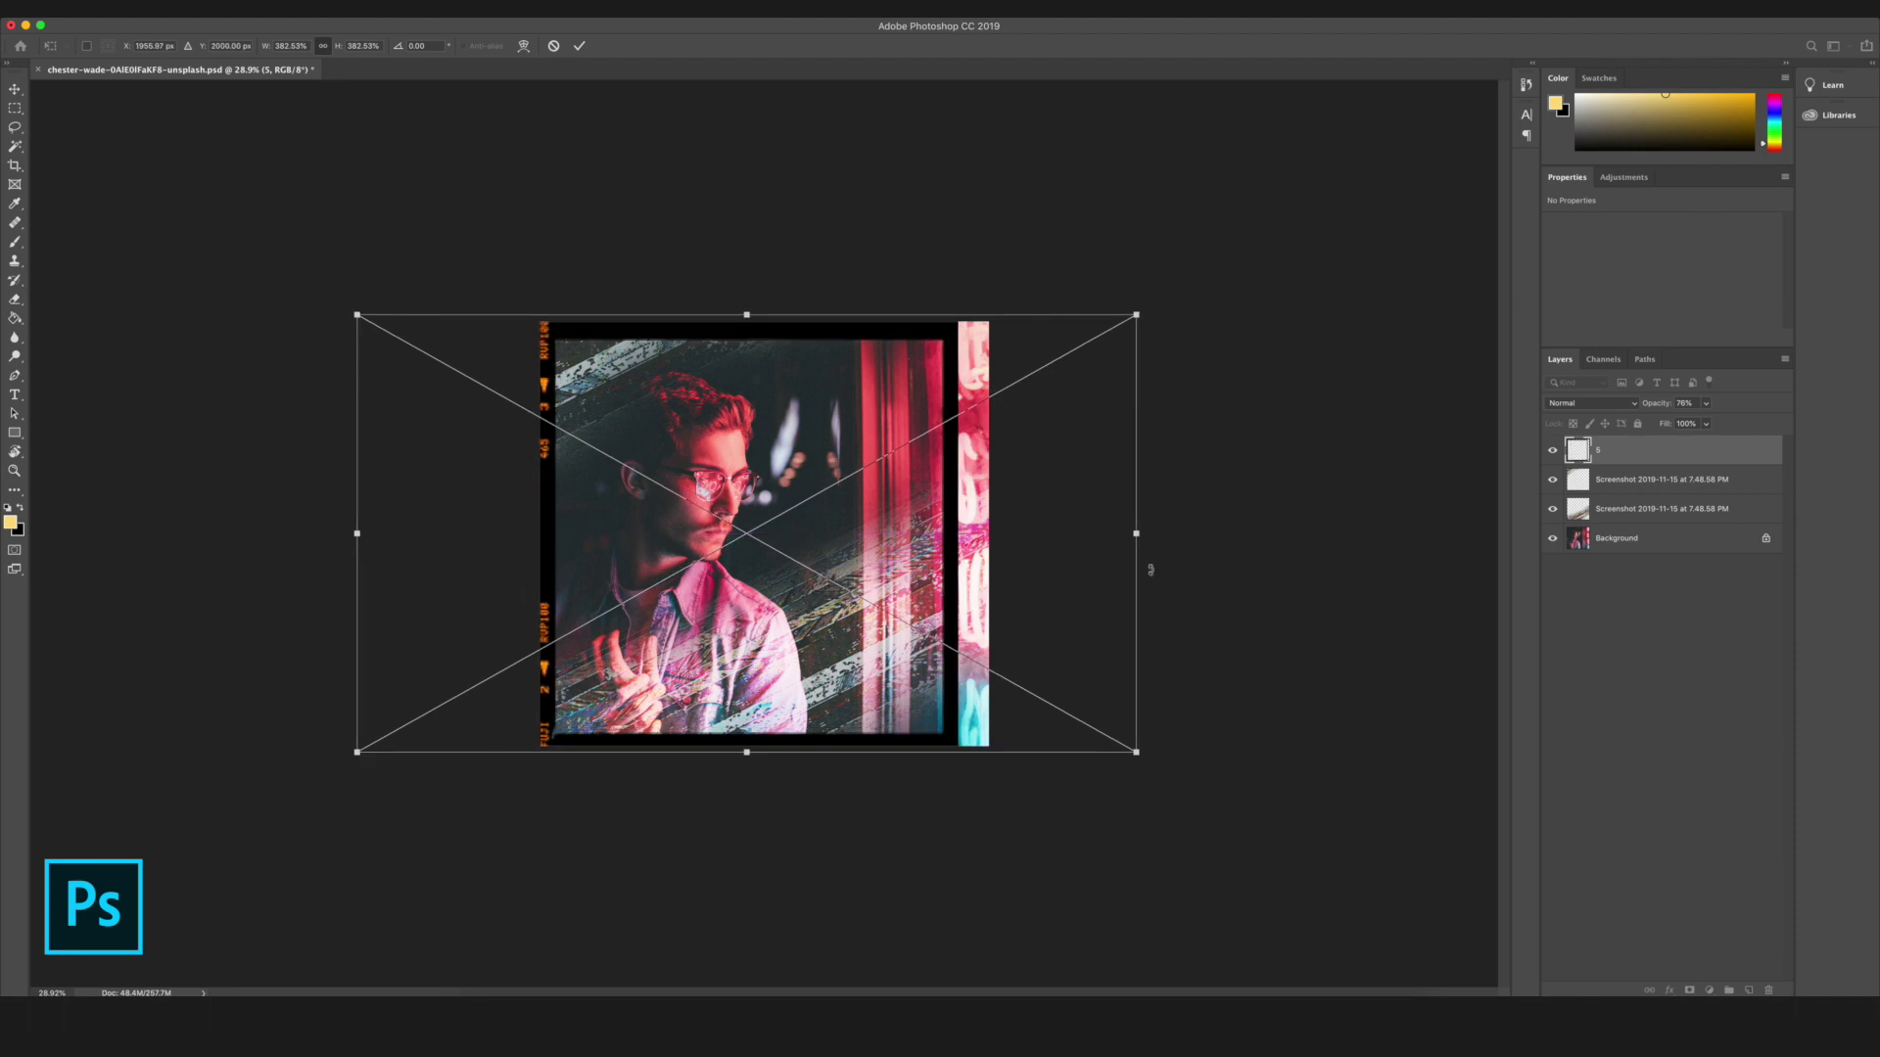
drag(1139, 534, 1185, 525)
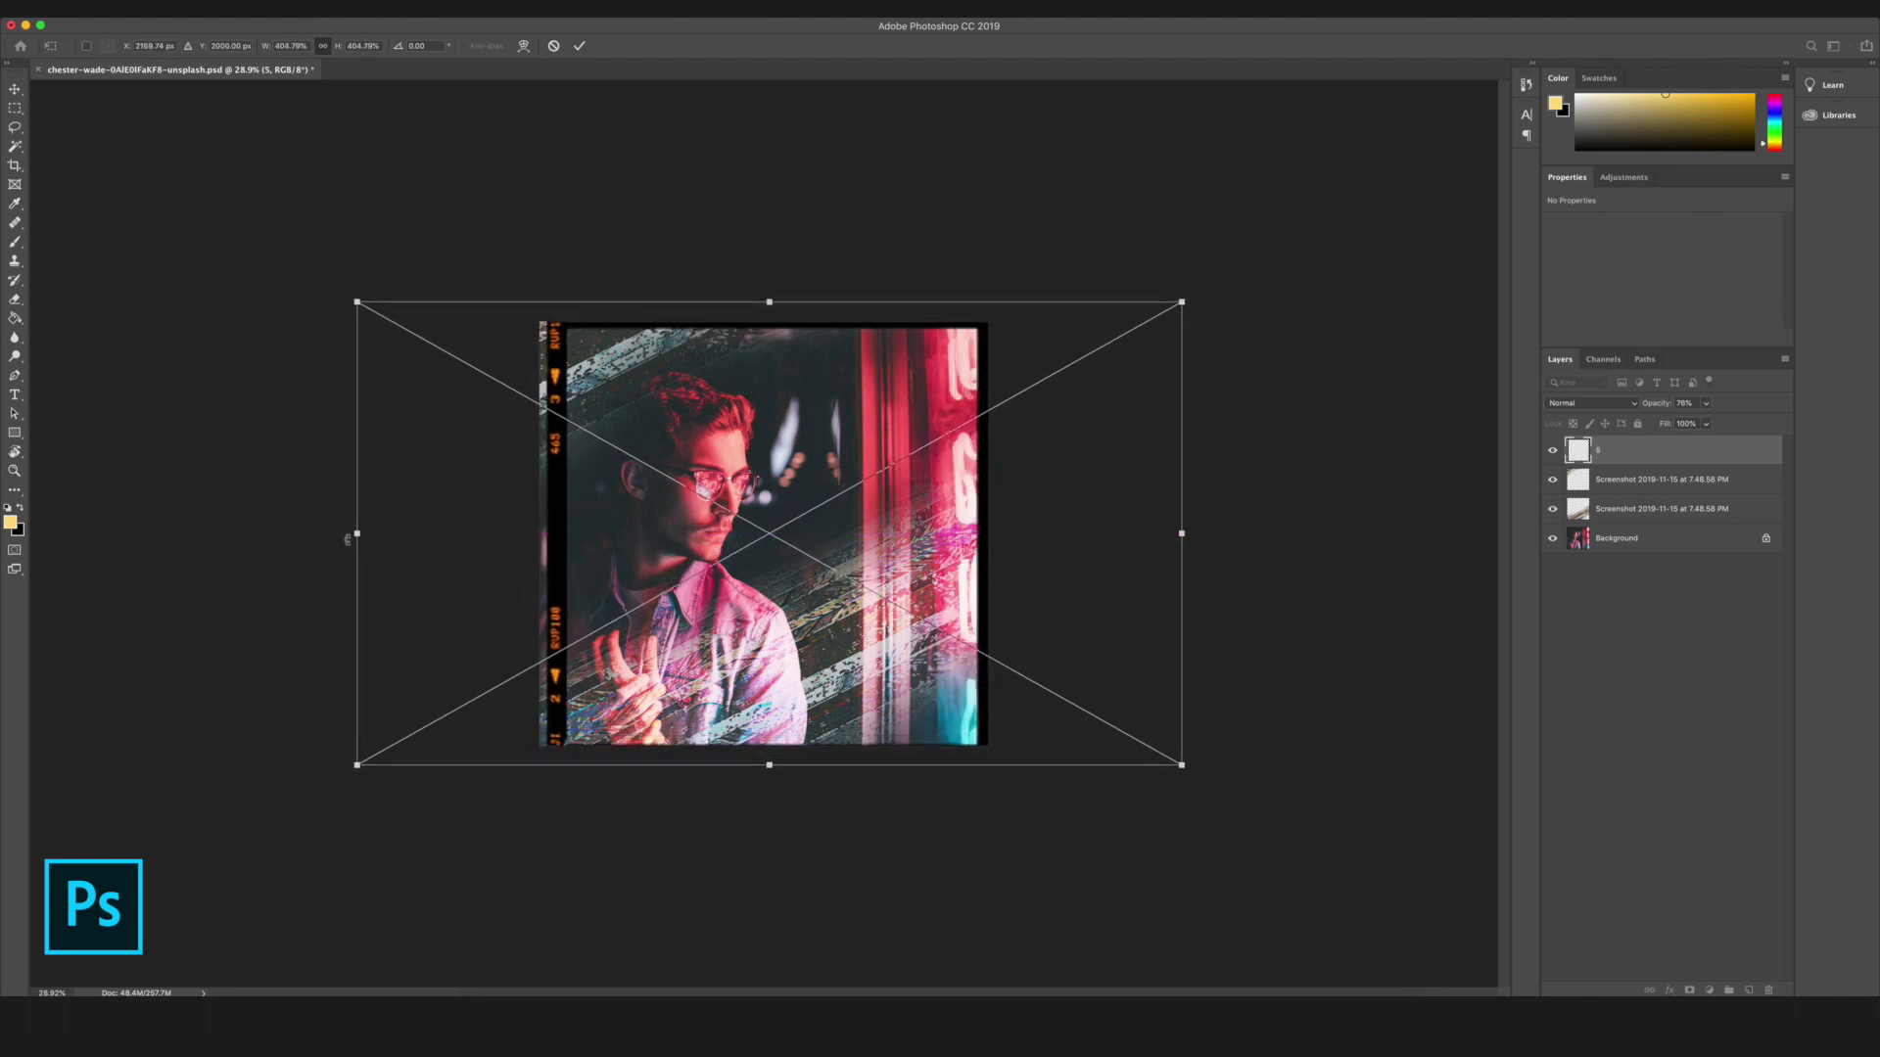
drag(357, 535, 348, 534)
key(Return)
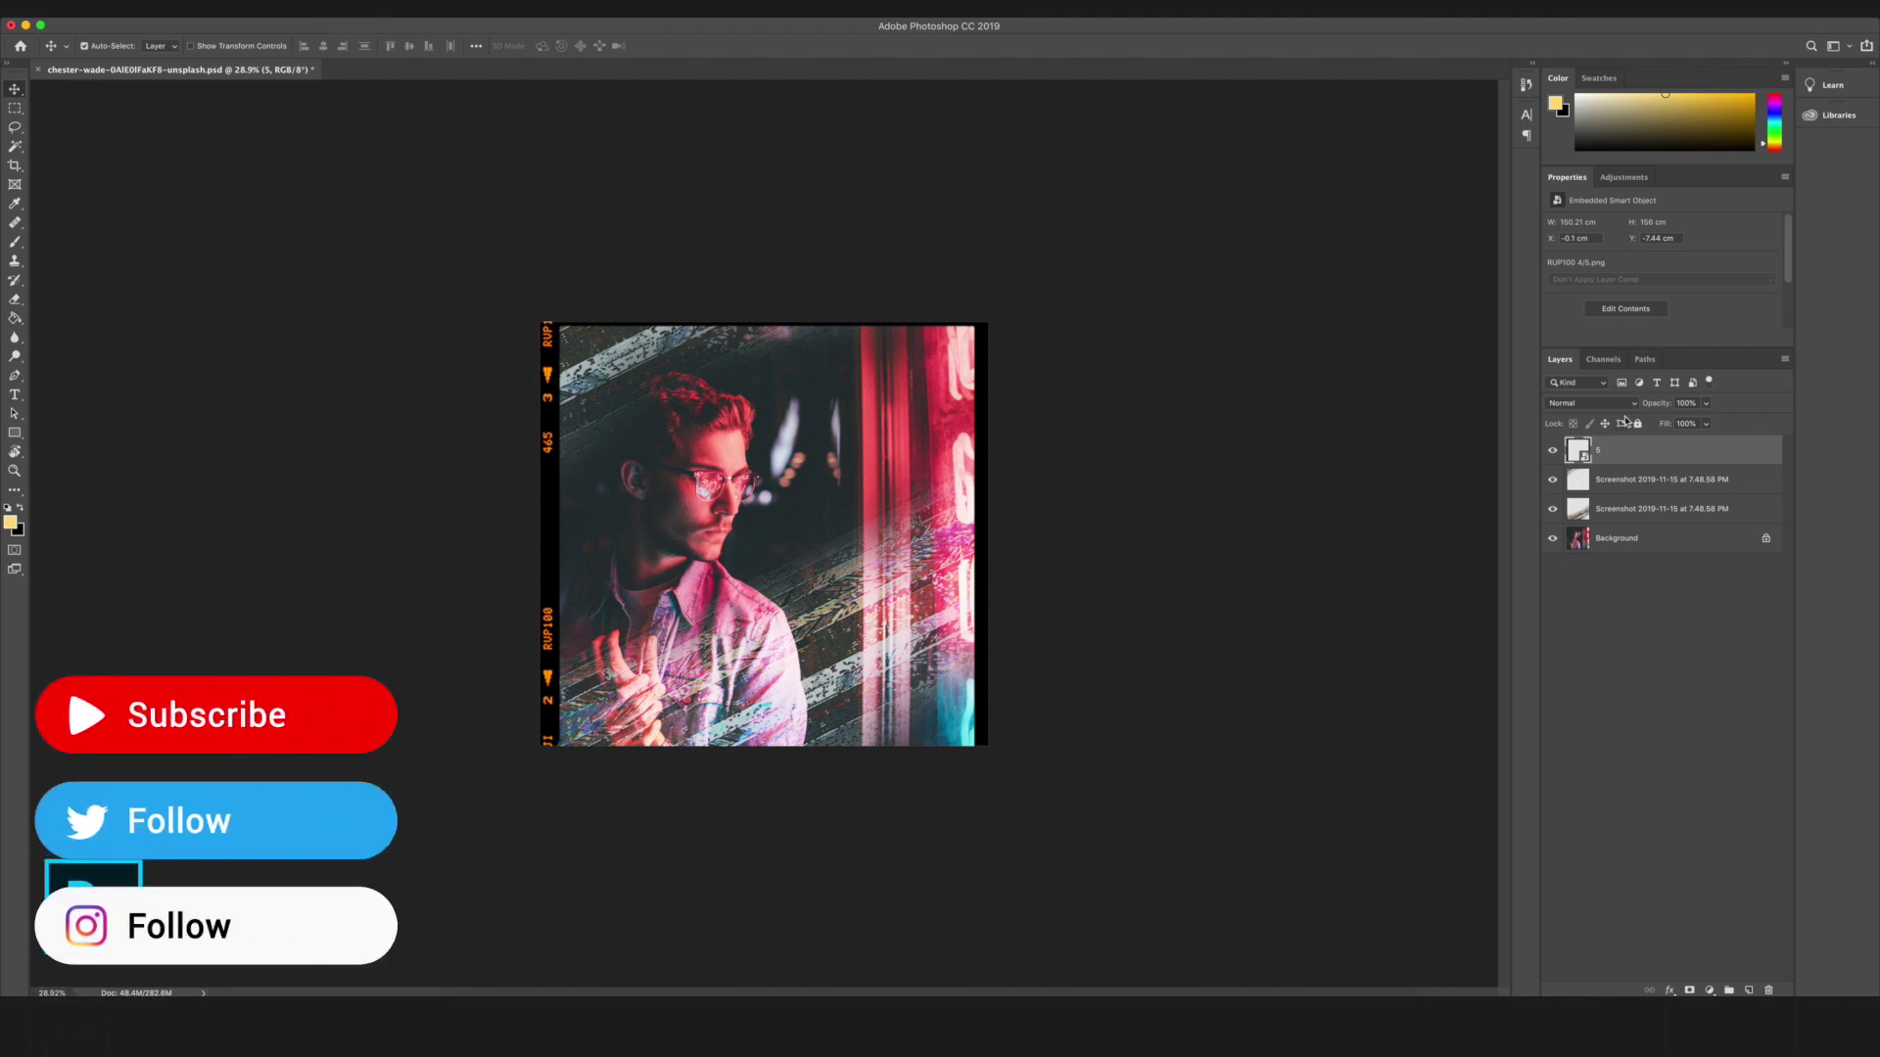
click(1553, 451)
click(1553, 451)
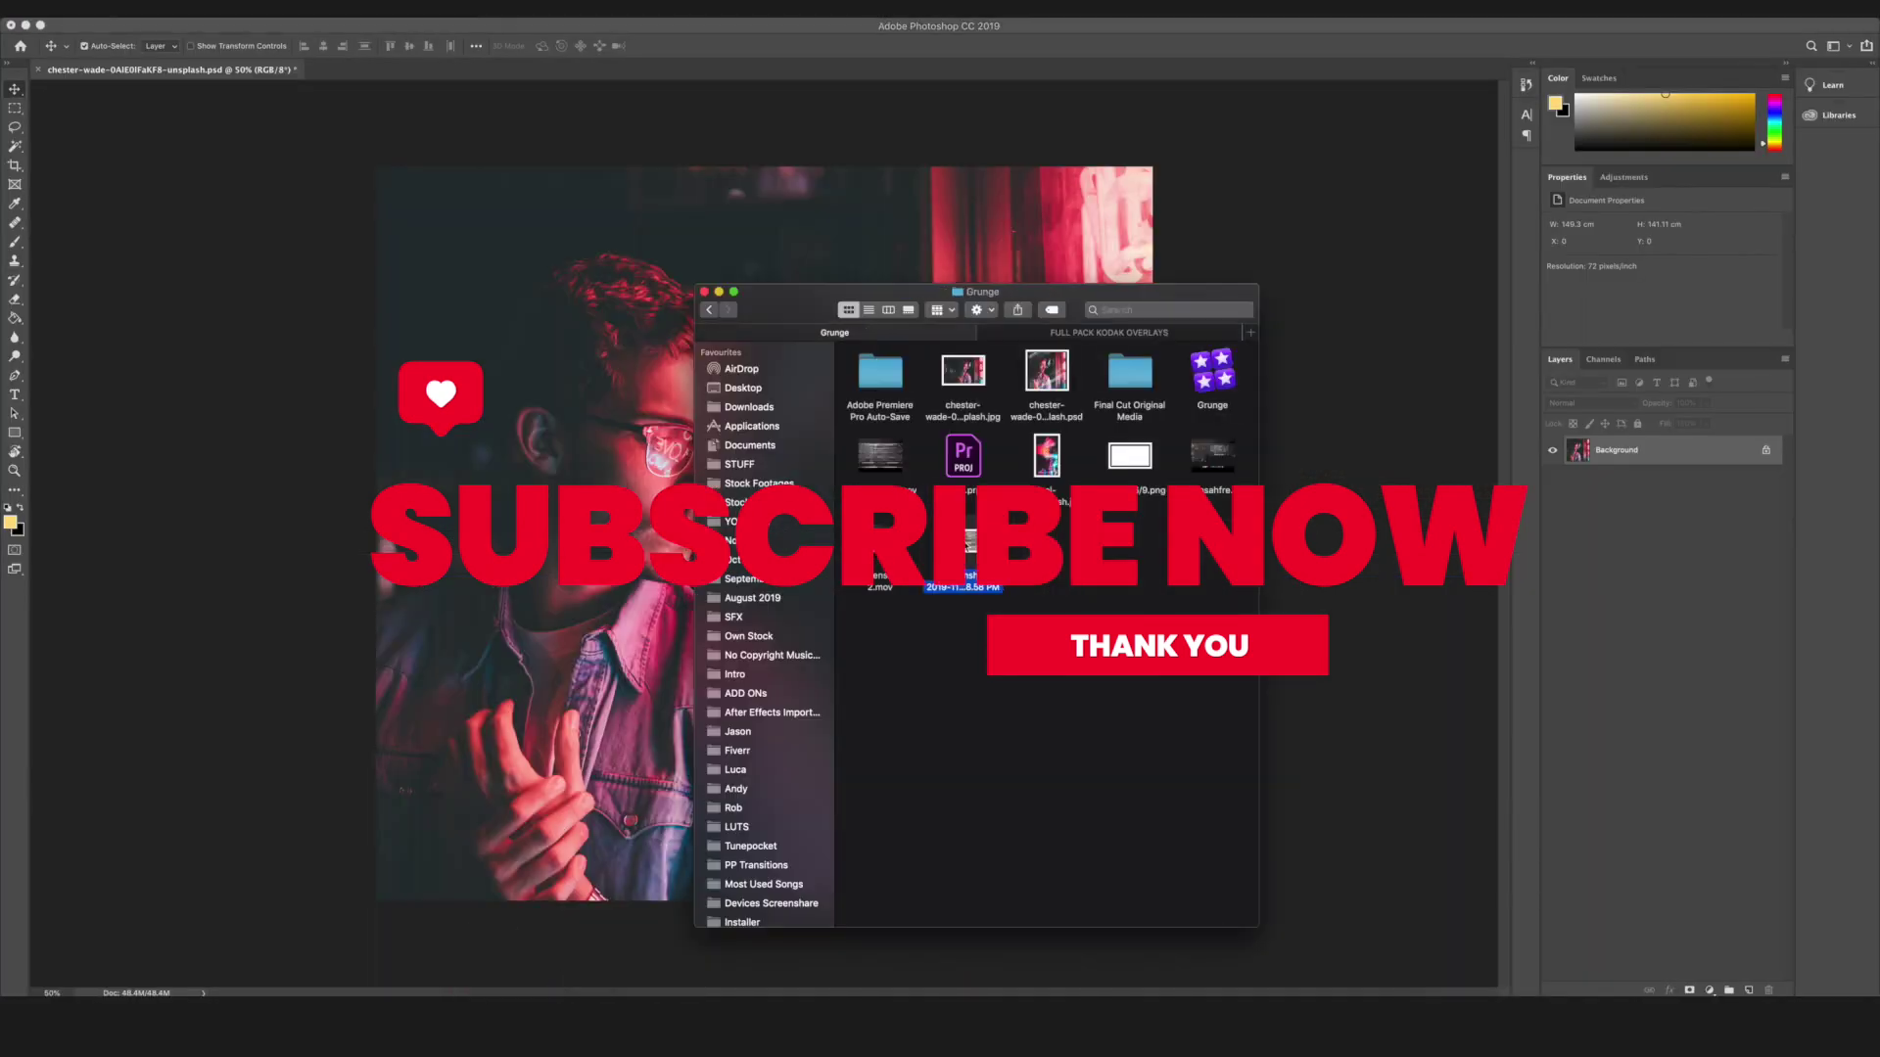
drag(970, 544, 763, 548)
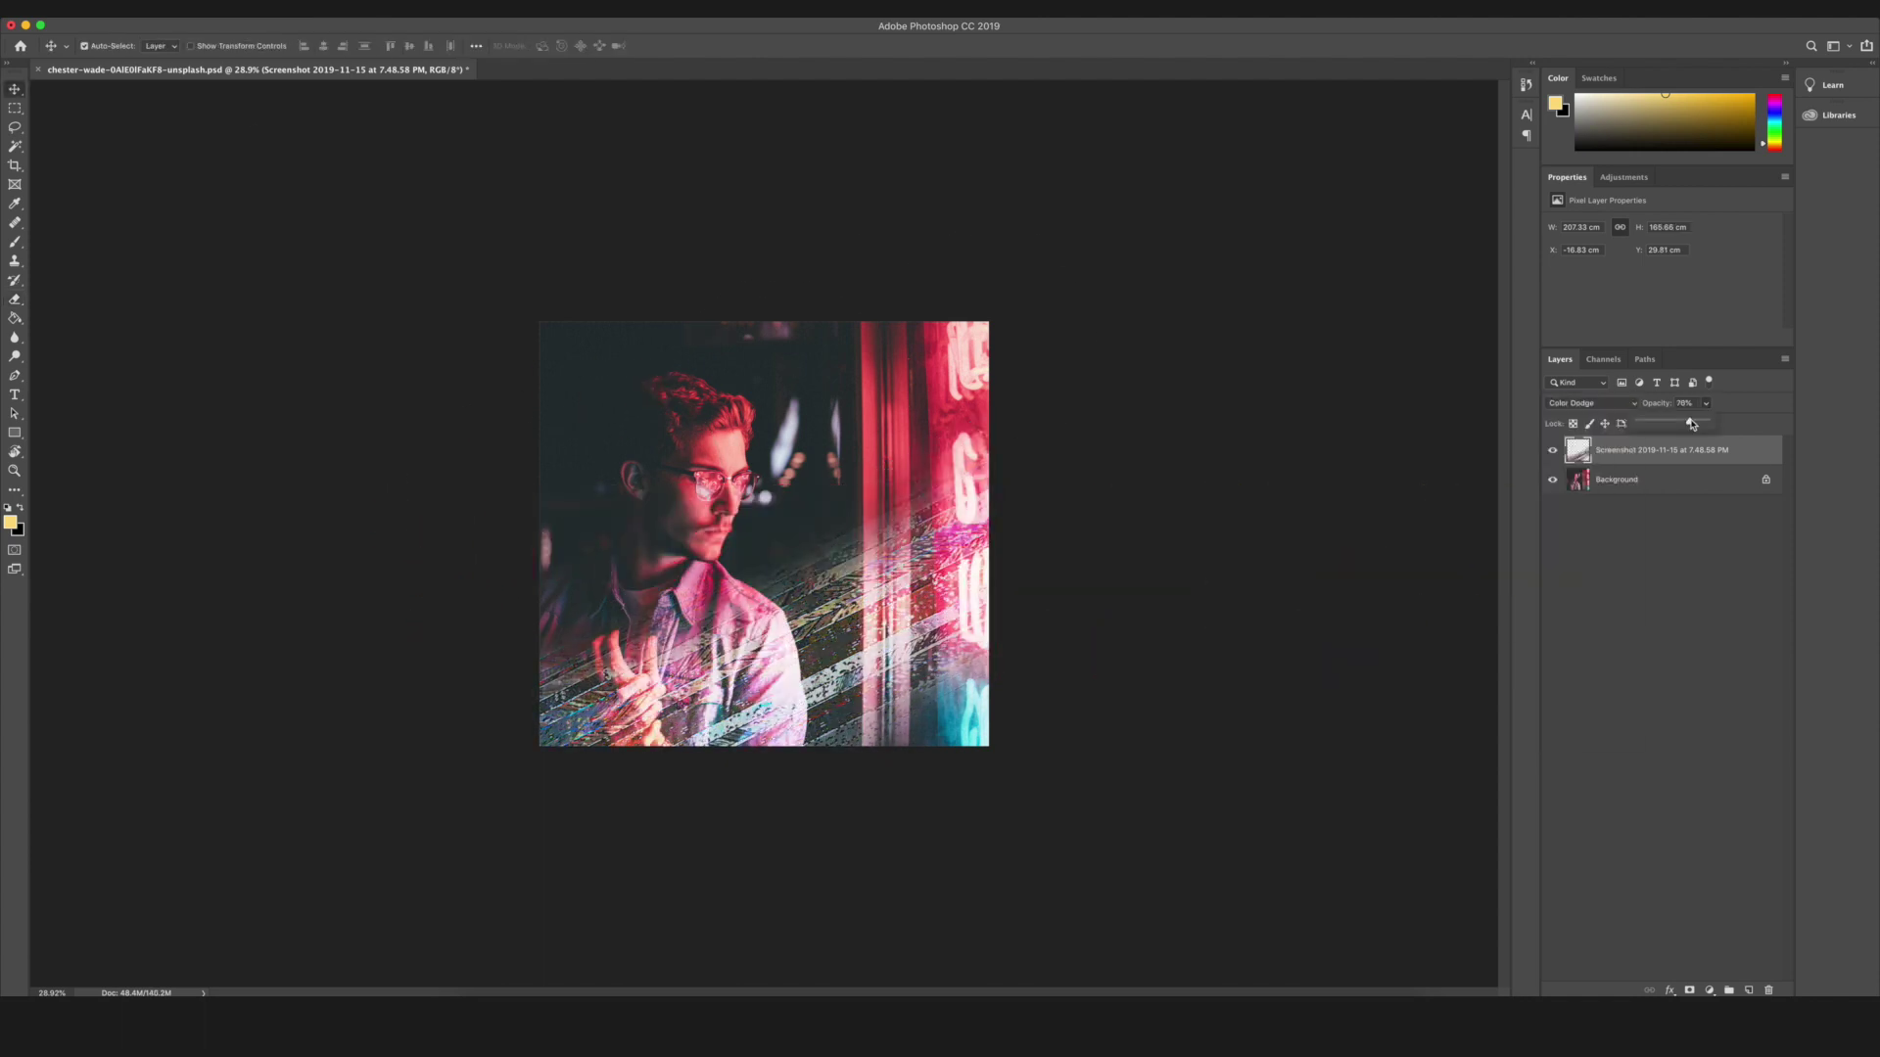
key(ctrl+t)
key(Return)
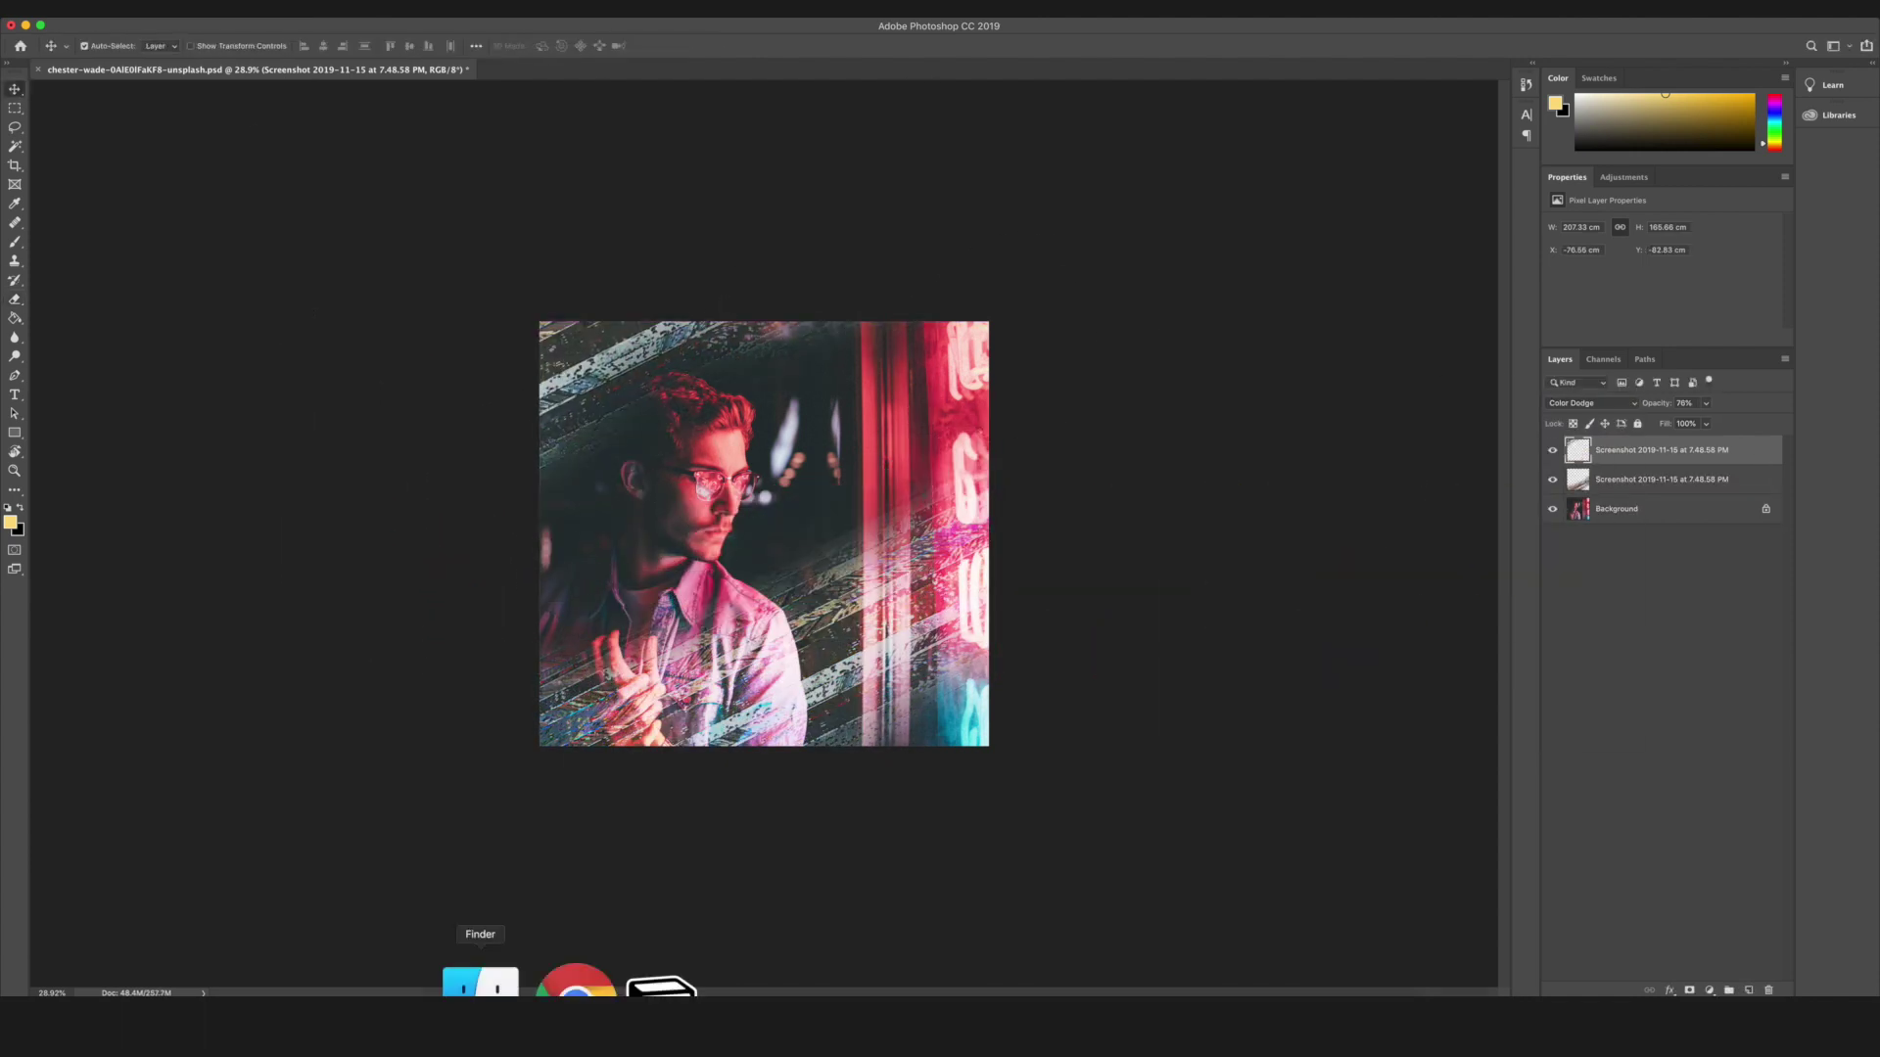
click(487, 1000)
drag(1124, 372, 609, 507)
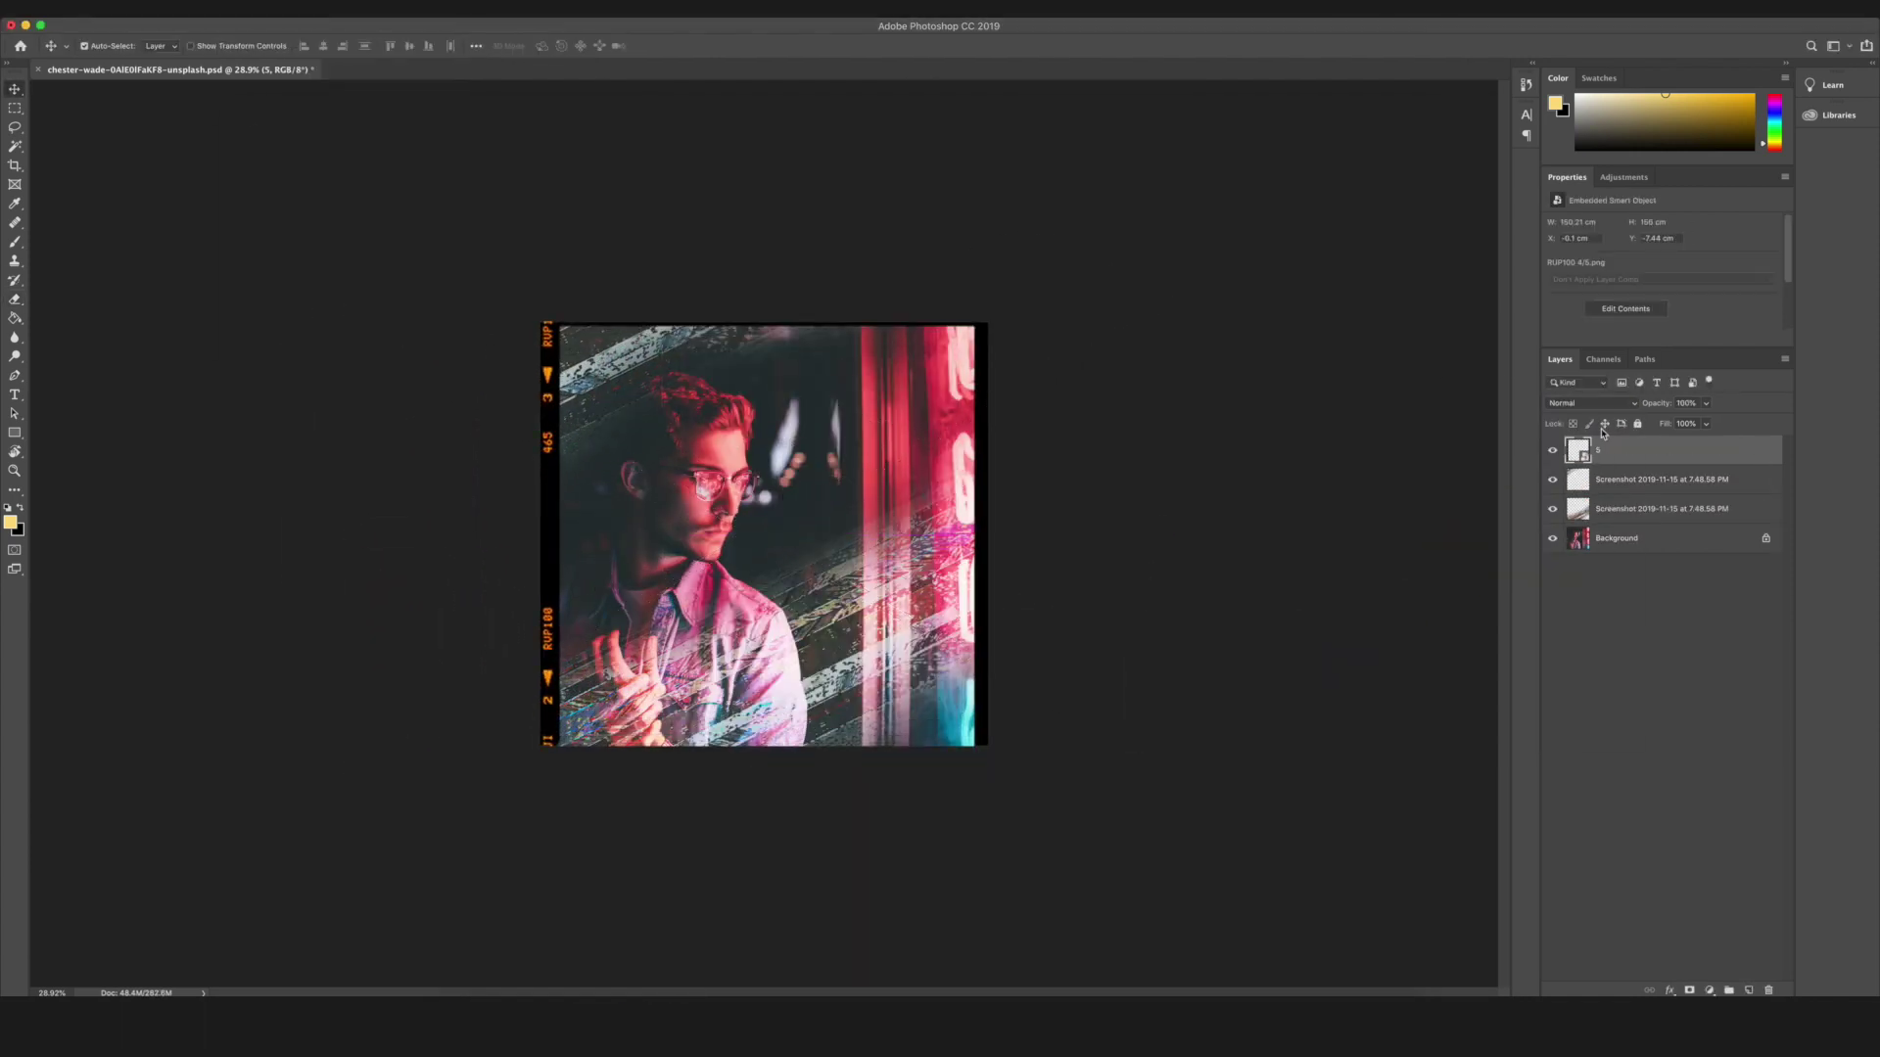